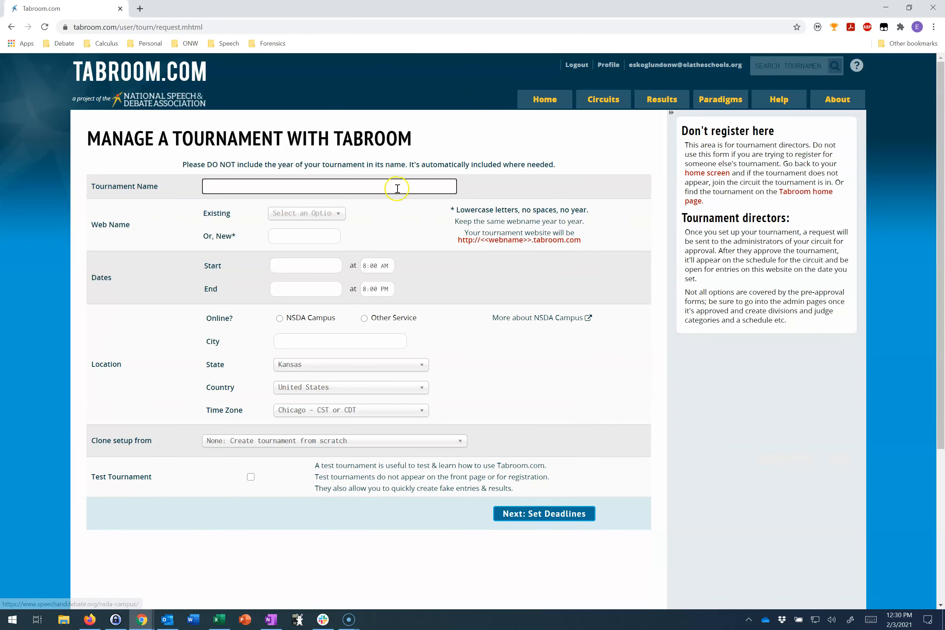
- Name the tournament "ONW Demo Tournament" and give it the new web name "onwdemo"
click(388, 180)
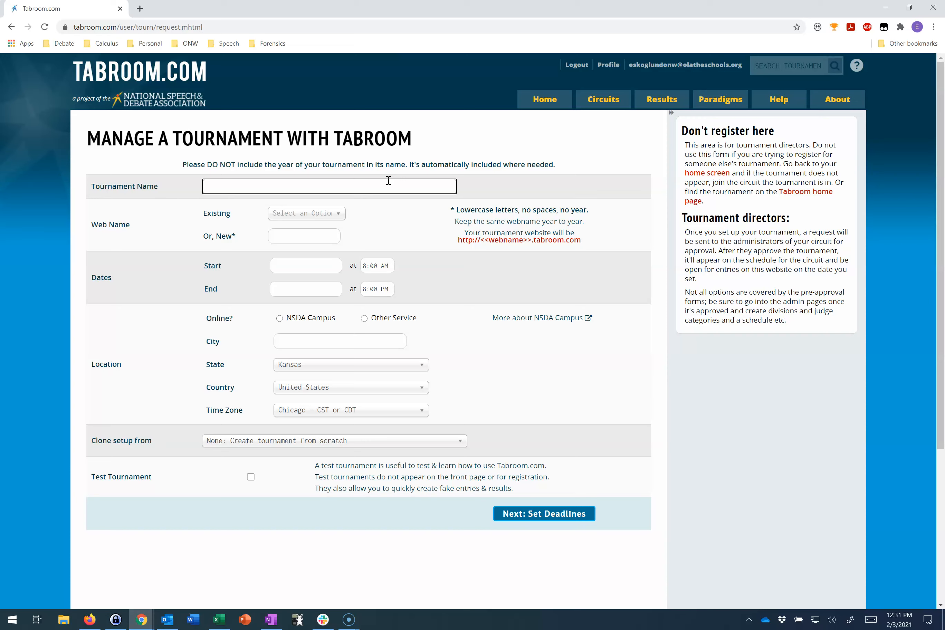
text(ONW Demo Tournament)
click(299, 232)
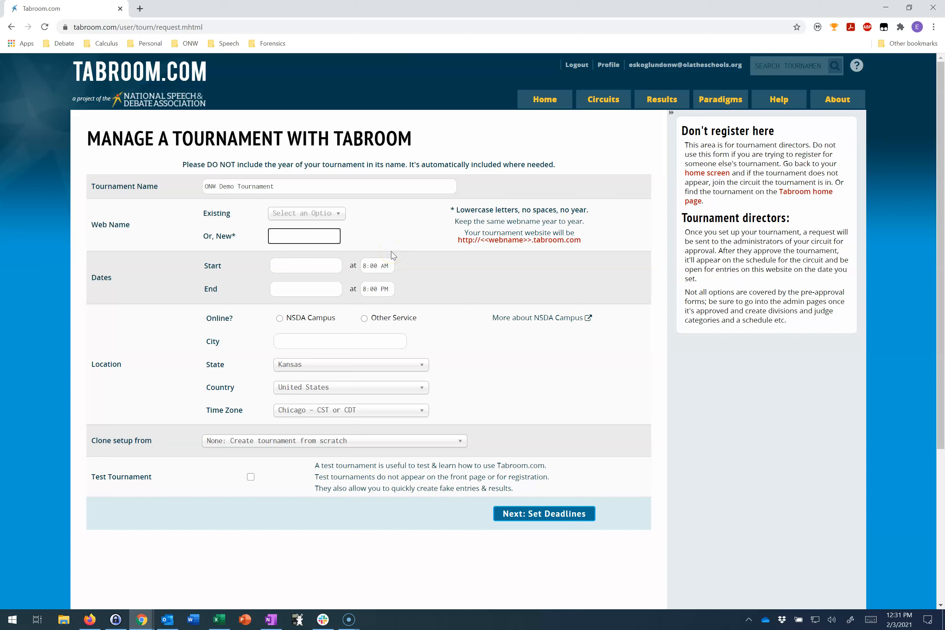
text(onwdemo)
- Set the tournament dates to start on 03/05/2021 and end on 03/06/2021
click(315, 269)
click(404, 286)
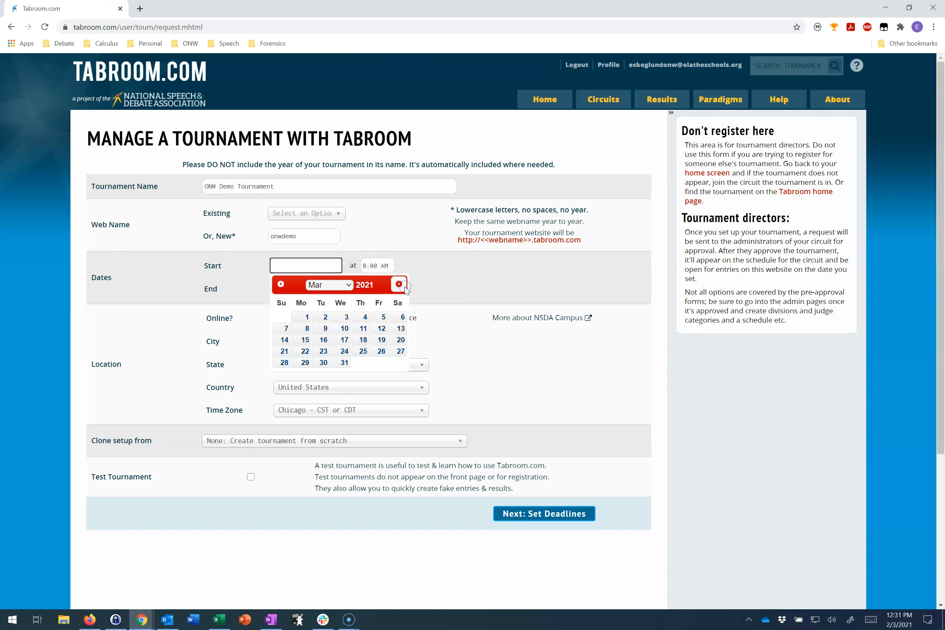
click(381, 329)
click(383, 317)
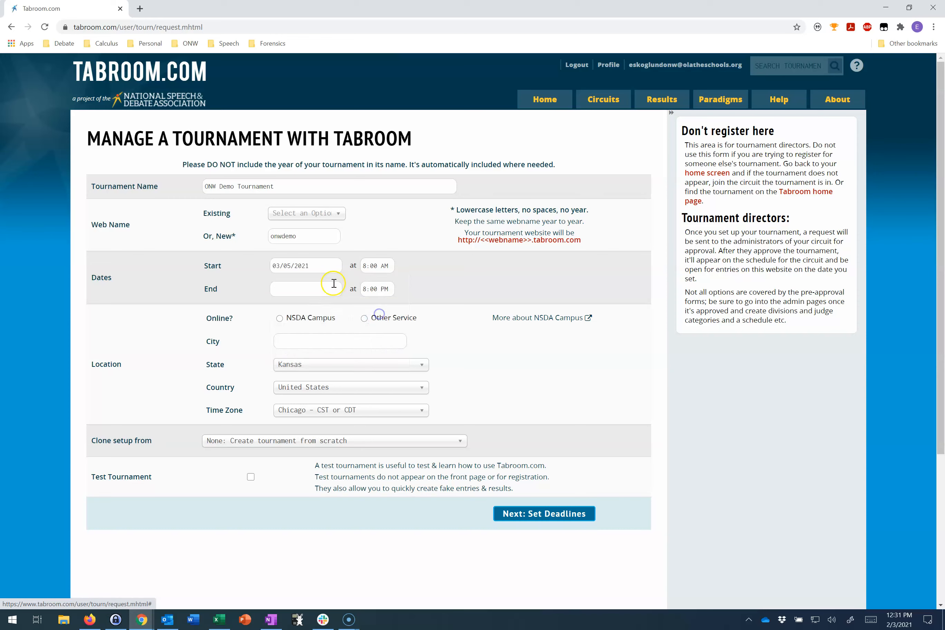
click(327, 284)
click(401, 341)
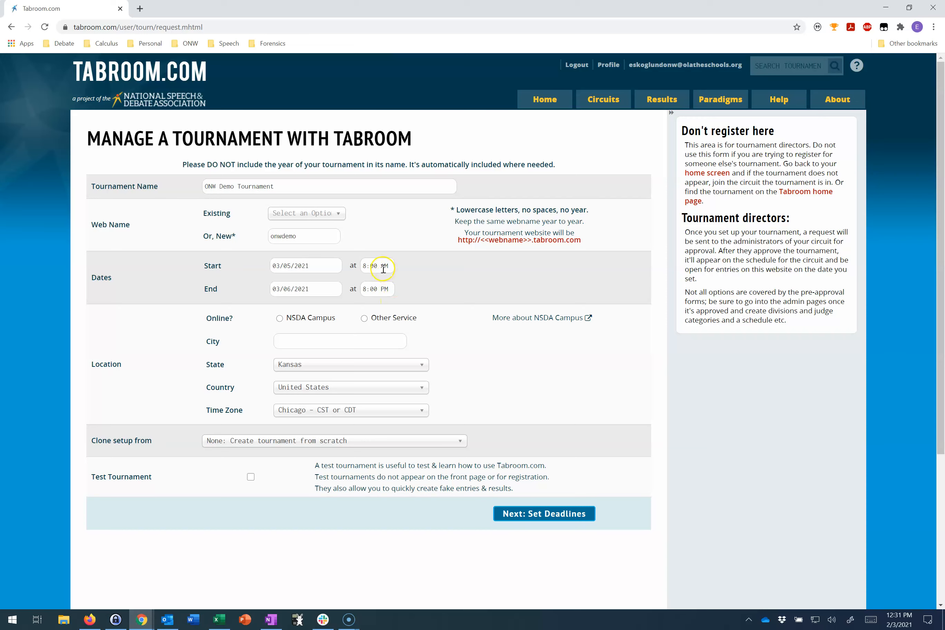
click(386, 265)
click(319, 267)
click(309, 265)
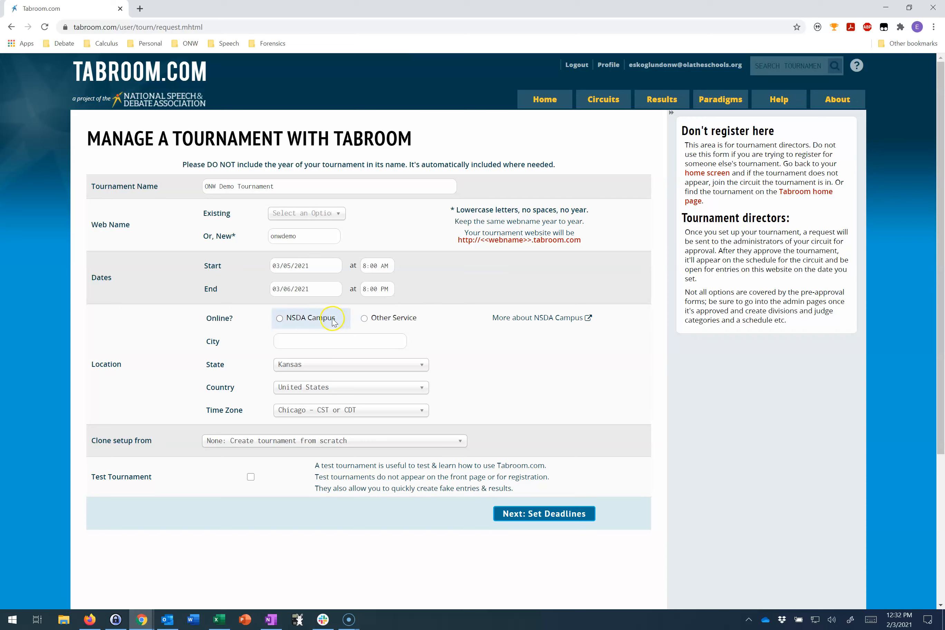
- Make the tournament online through NSDA Campus and proceed to the registration deadlines
click(309, 320)
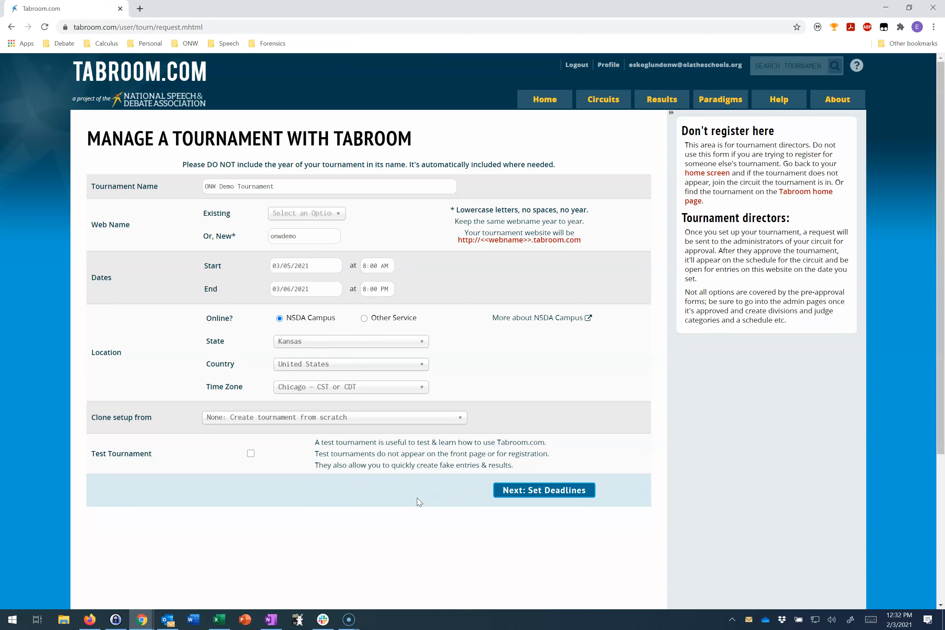
click(525, 494)
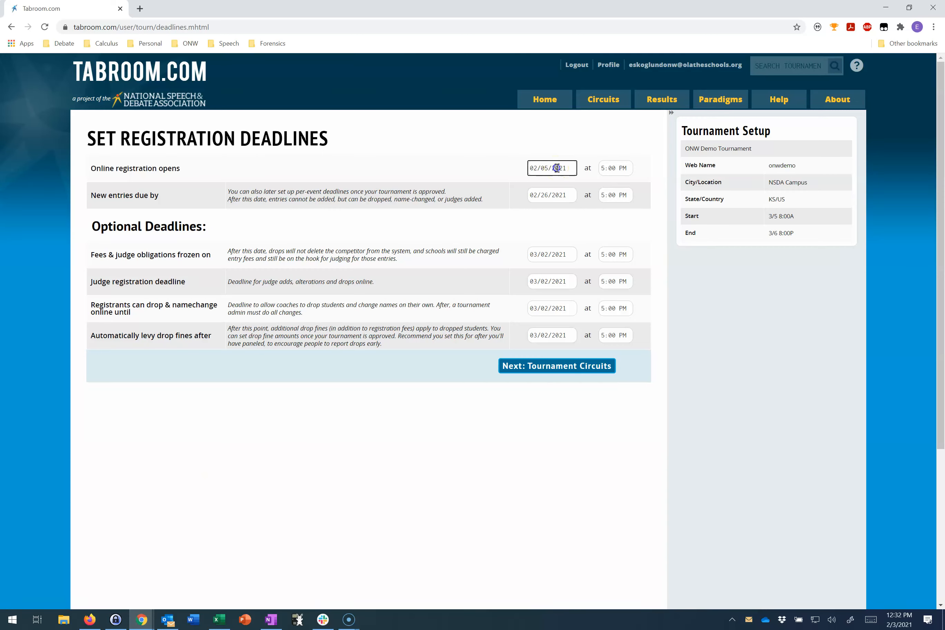
- Set online registration to open on 02/26/2021 and new entries to be due by 03/01/2021
click(568, 169)
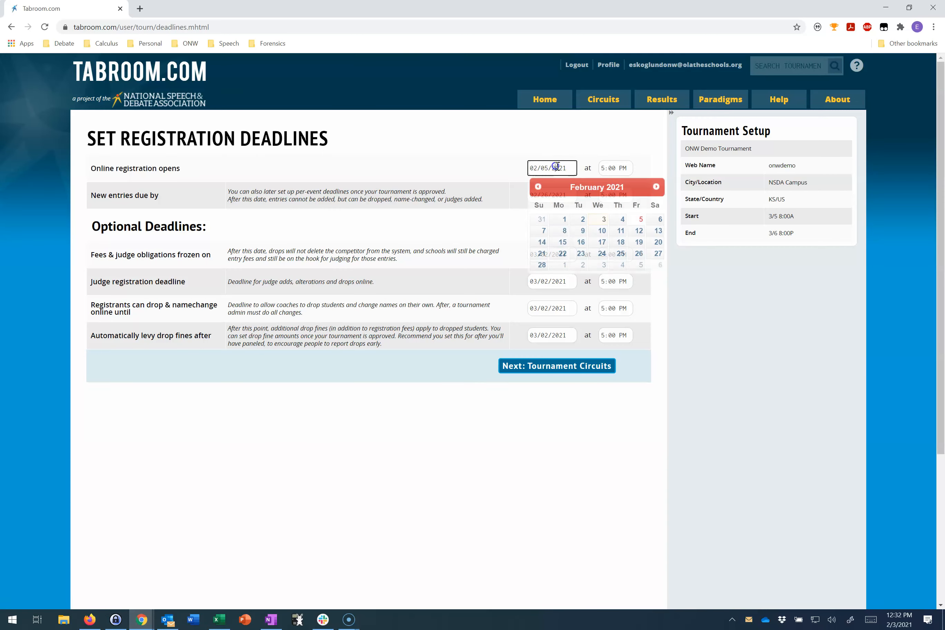
click(638, 254)
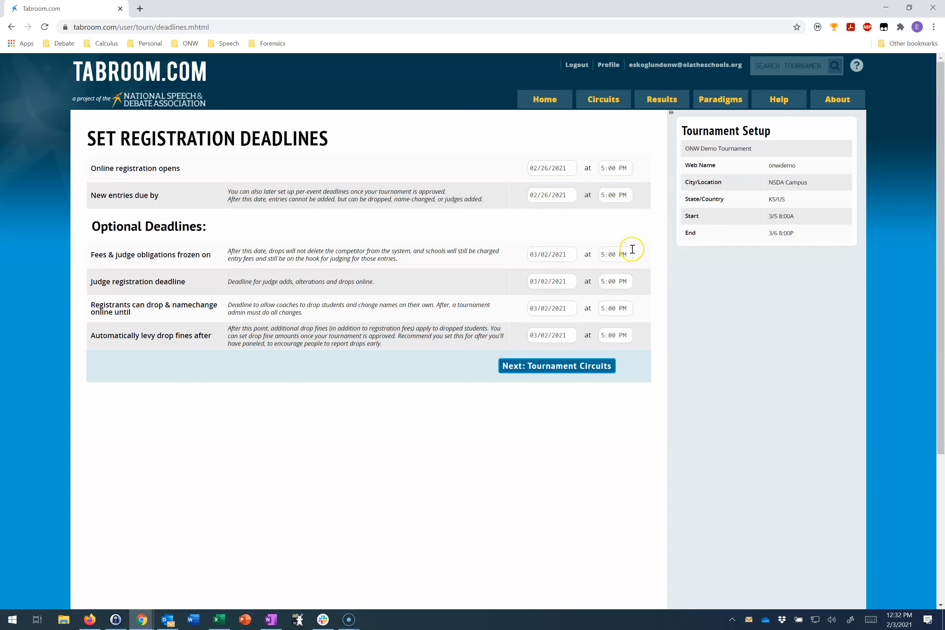
click(565, 196)
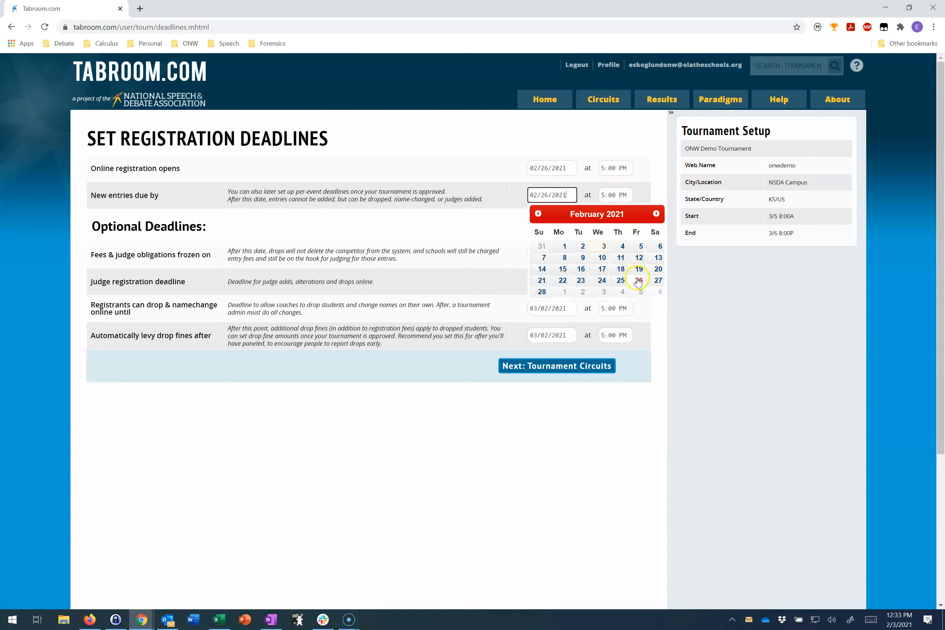
click(565, 295)
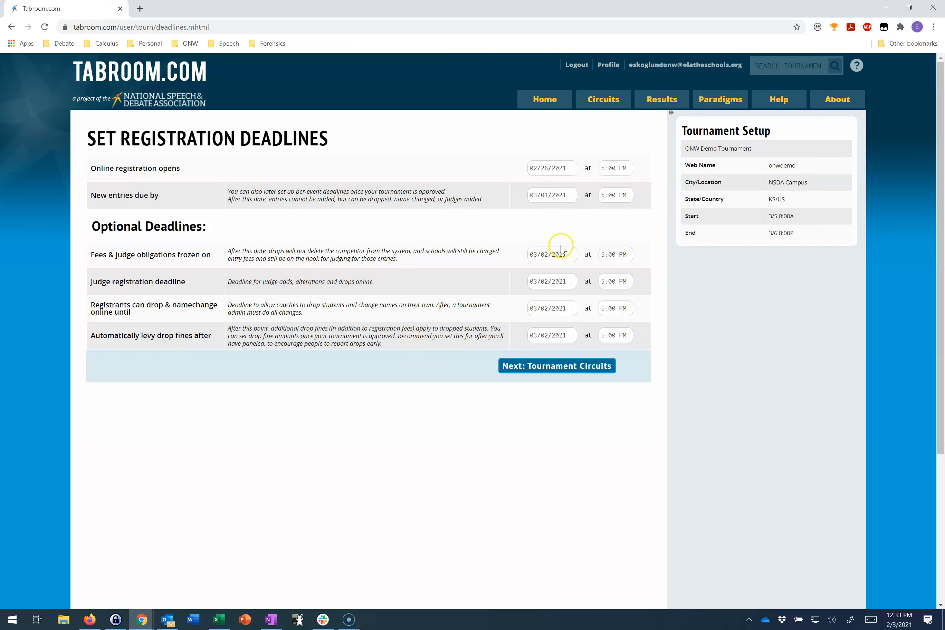
- Review the optional deadlines for the fee freeze, judge registration, online drops and name changes, and drop fines
click(574, 251)
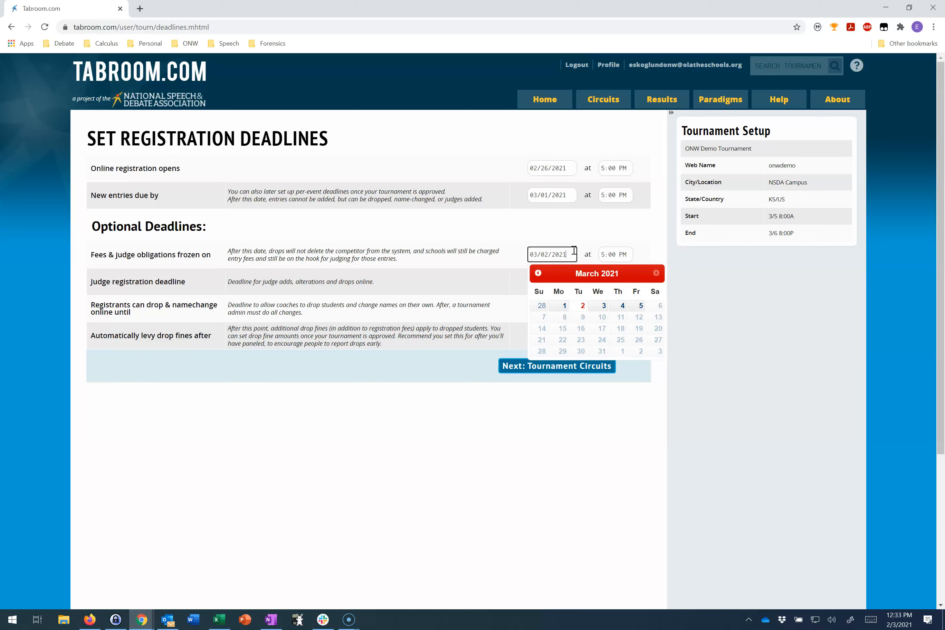
click(580, 240)
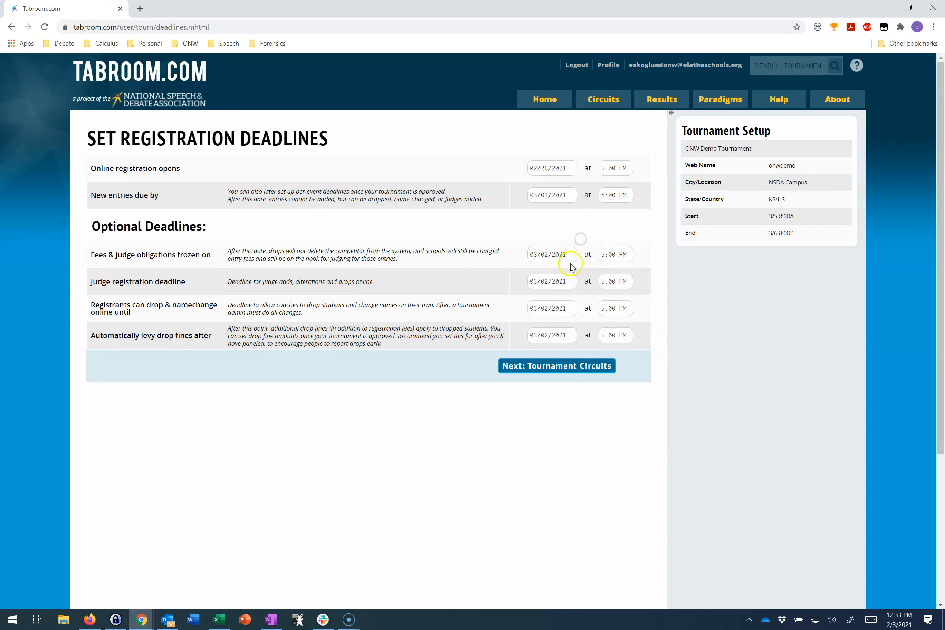
click(574, 282)
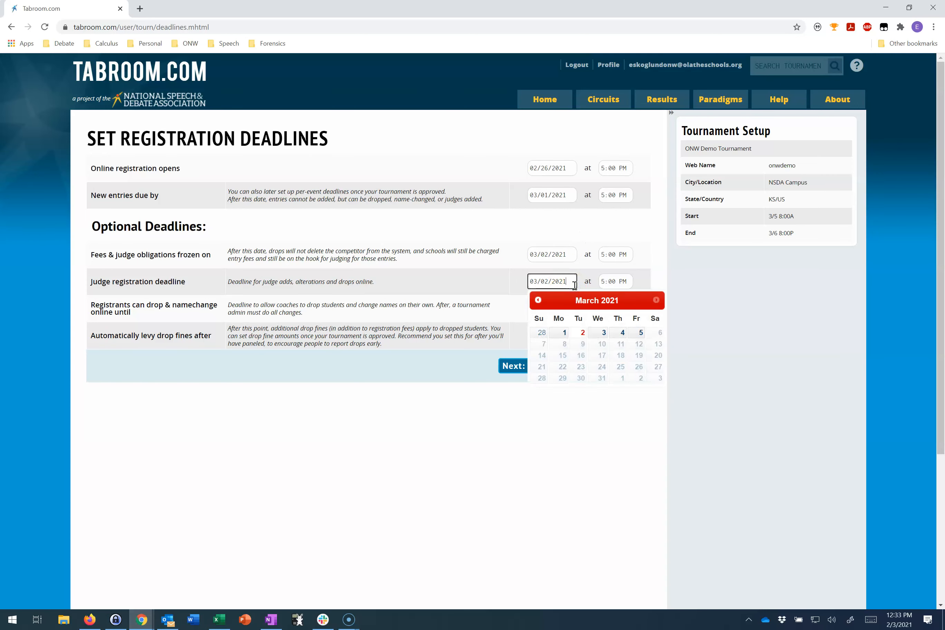
click(700, 292)
click(567, 311)
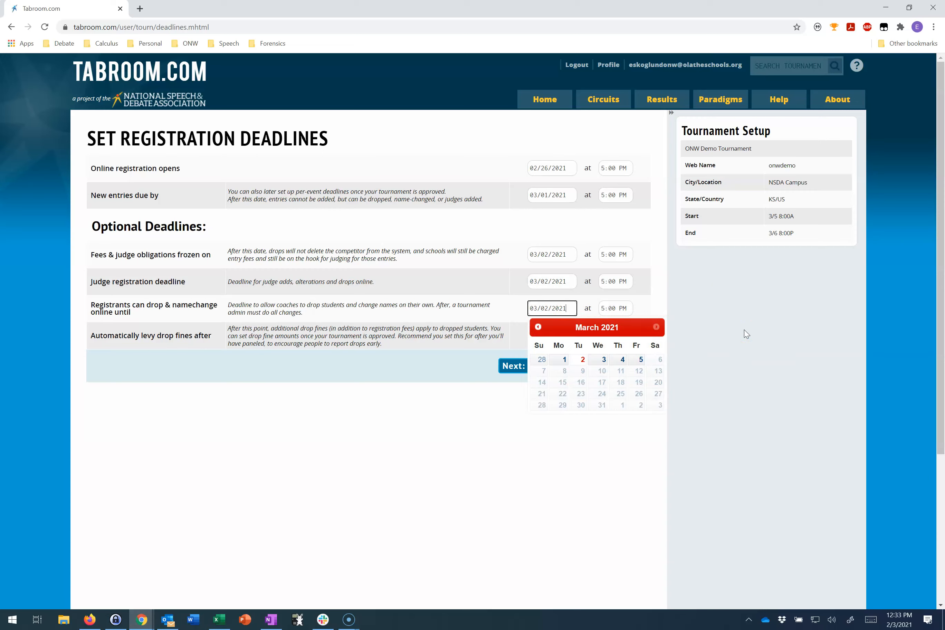
click(746, 333)
click(574, 336)
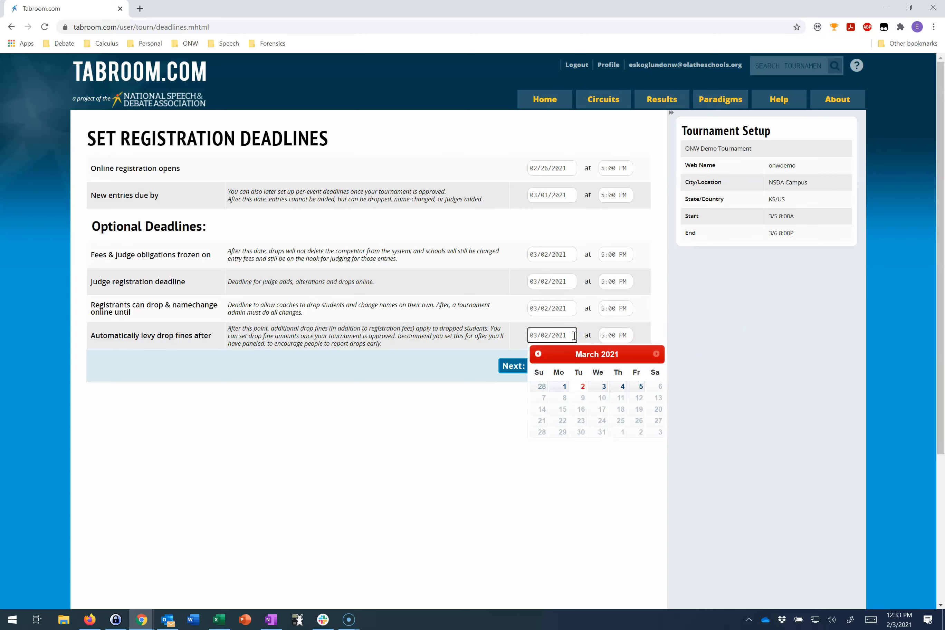
click(364, 391)
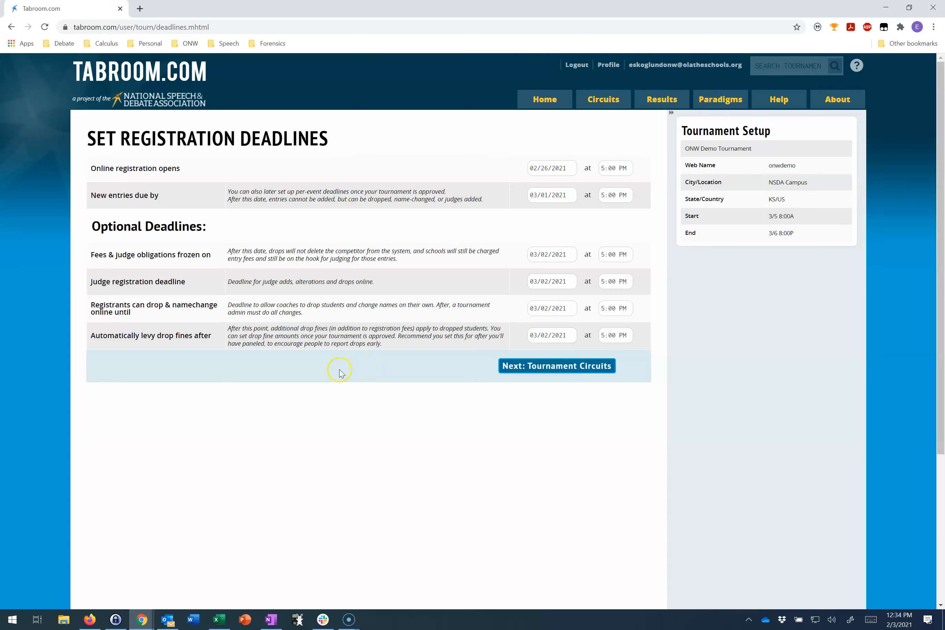
- Proceed to the tournament circuits, choose the Kansas circuit and continue to the tournament location
click(549, 364)
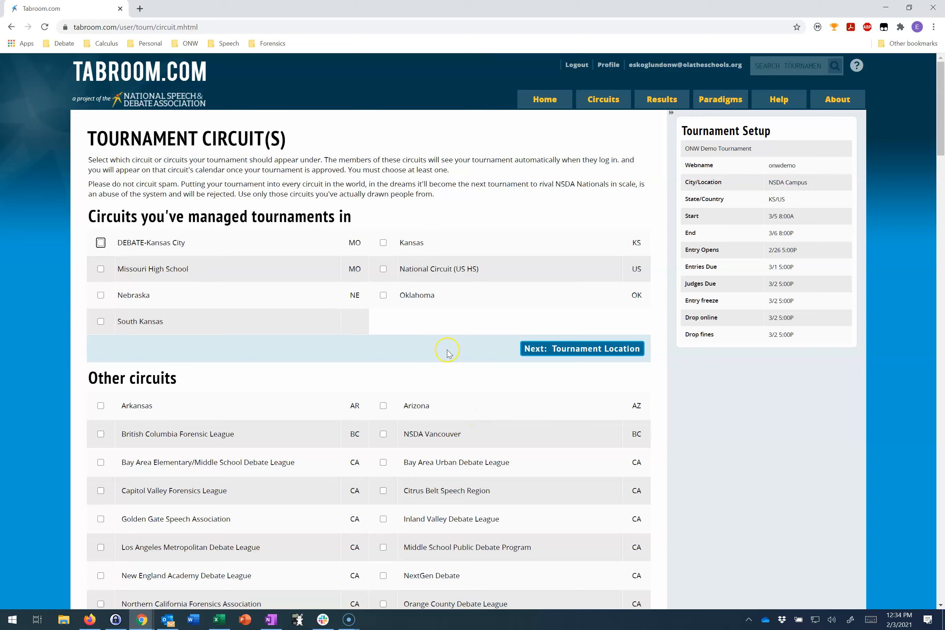
click(427, 246)
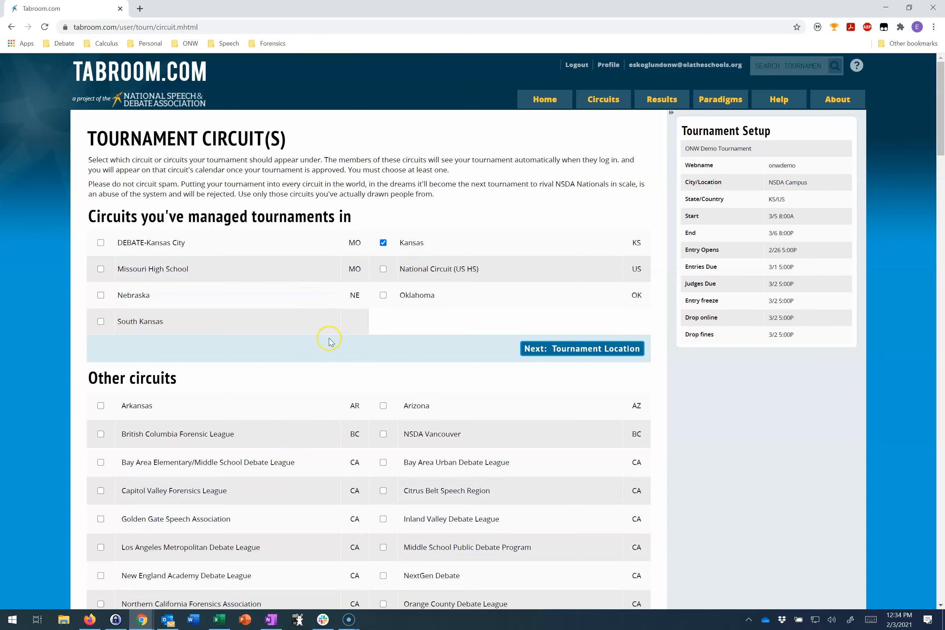
click(574, 356)
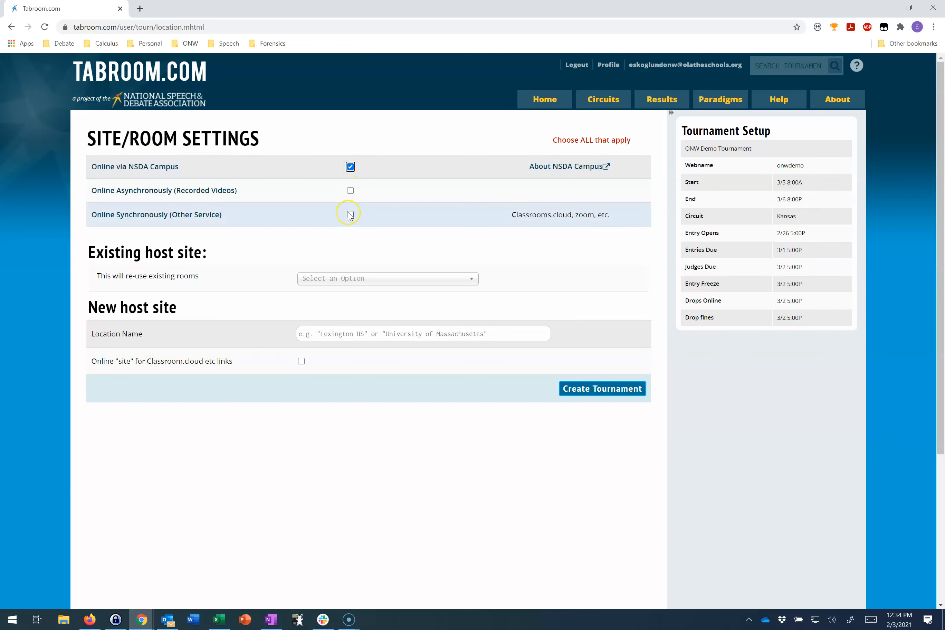
click(351, 191)
click(351, 215)
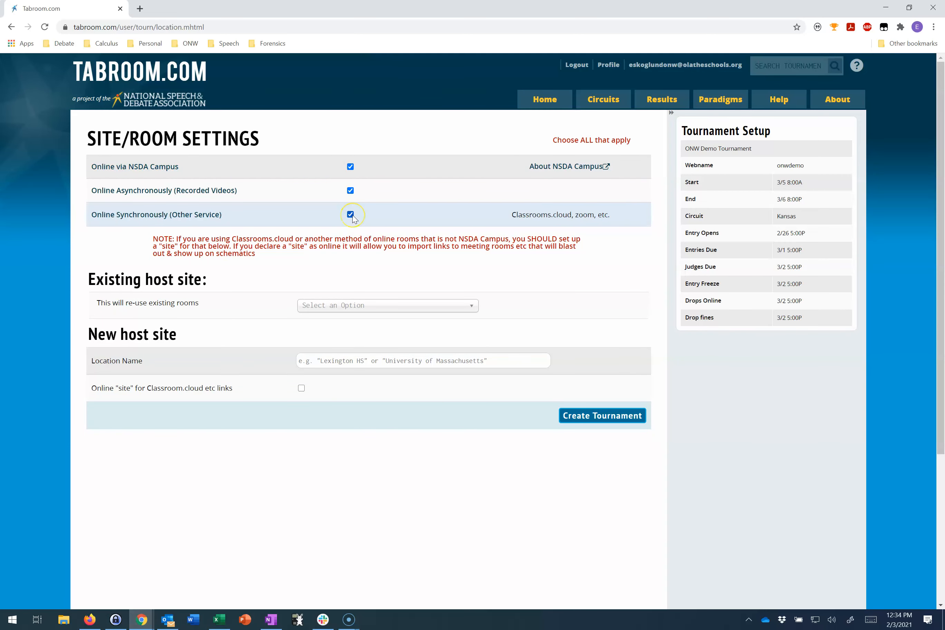
click(350, 214)
click(351, 191)
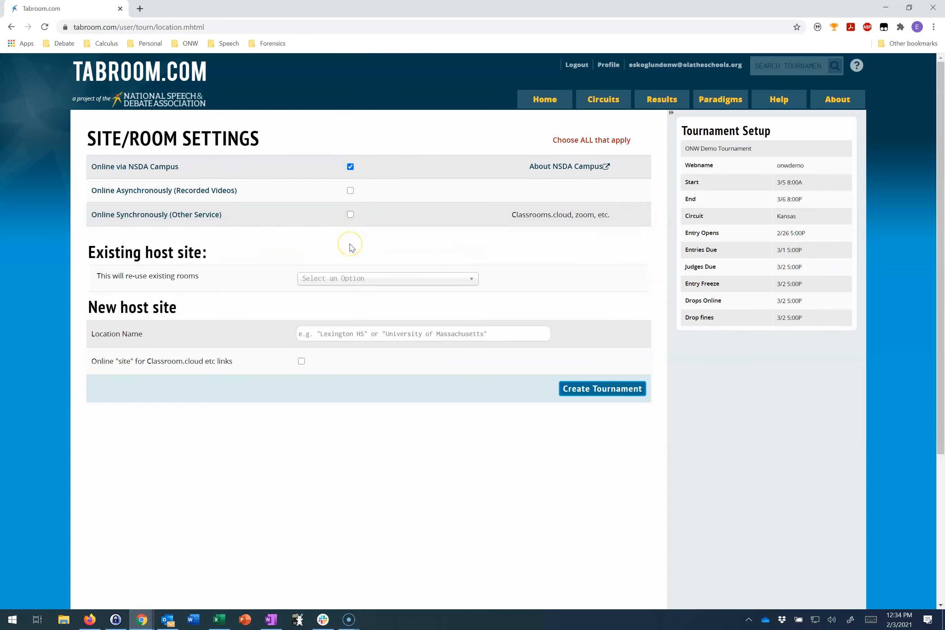
click(351, 216)
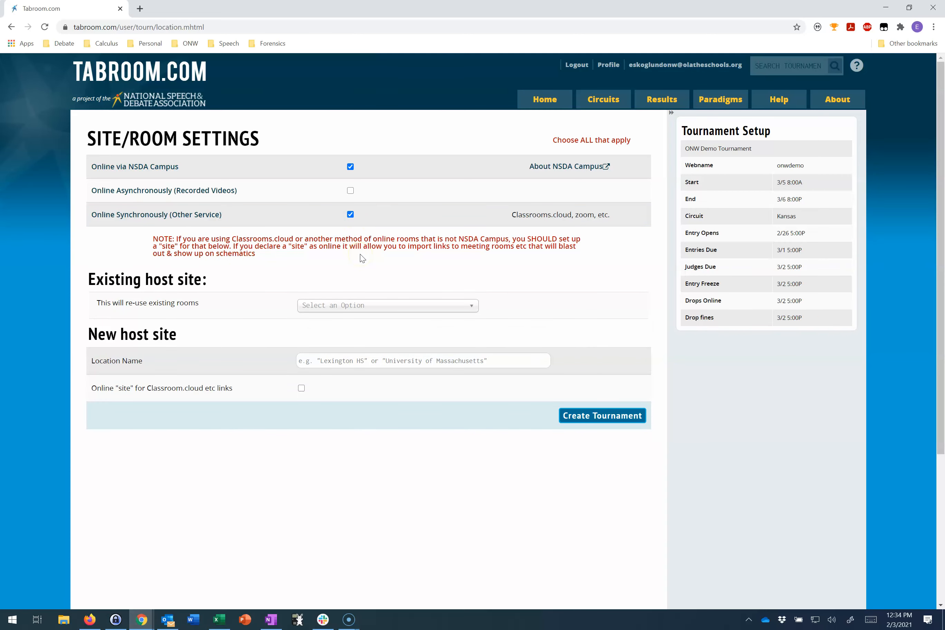
click(365, 305)
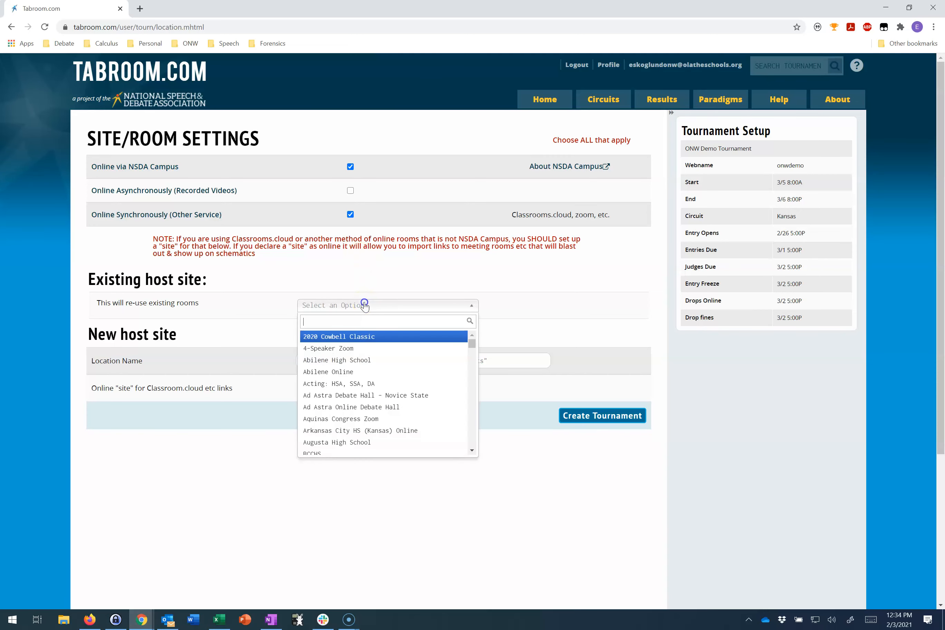
click(406, 284)
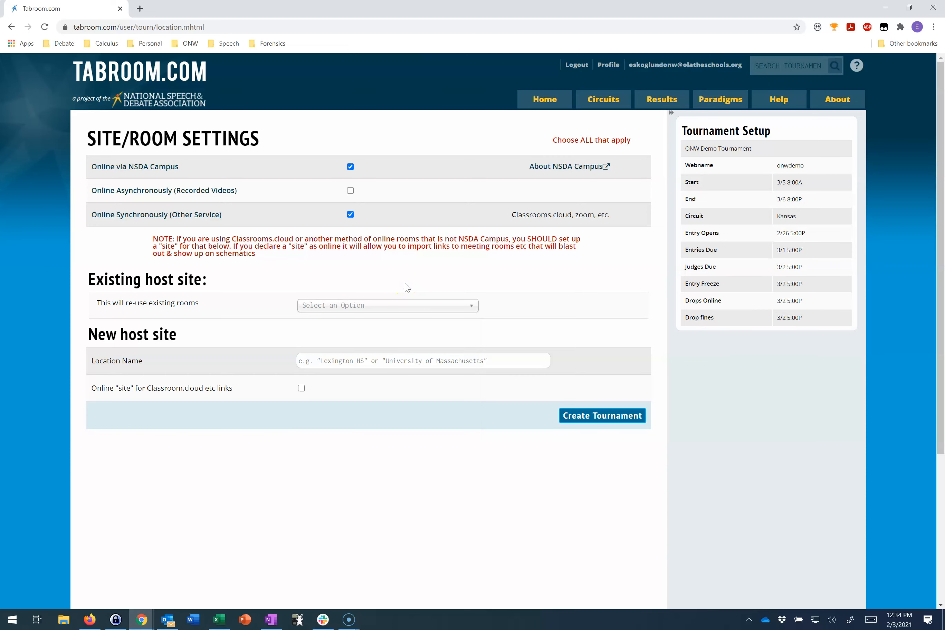
click(393, 308)
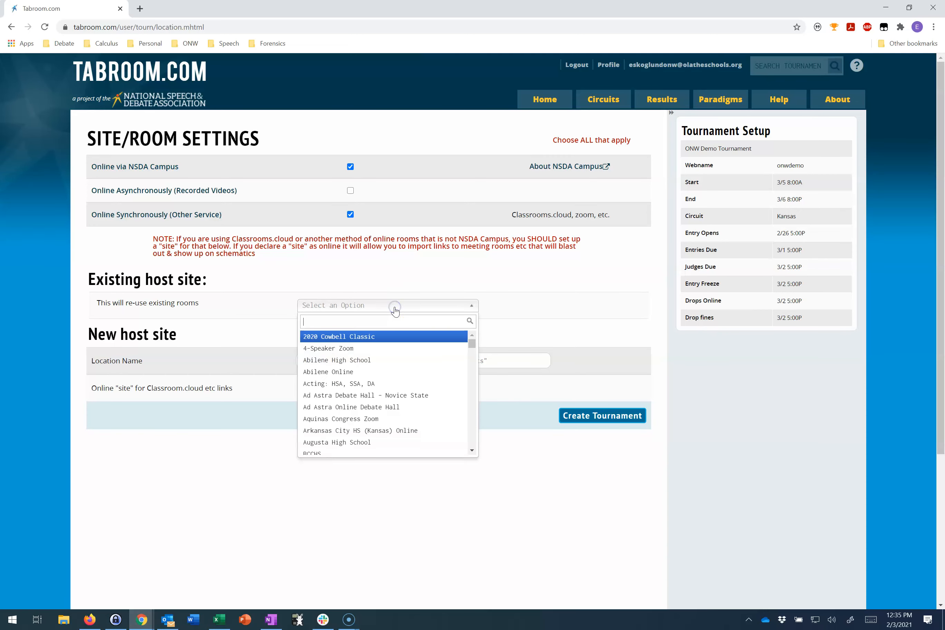
click(539, 336)
click(501, 357)
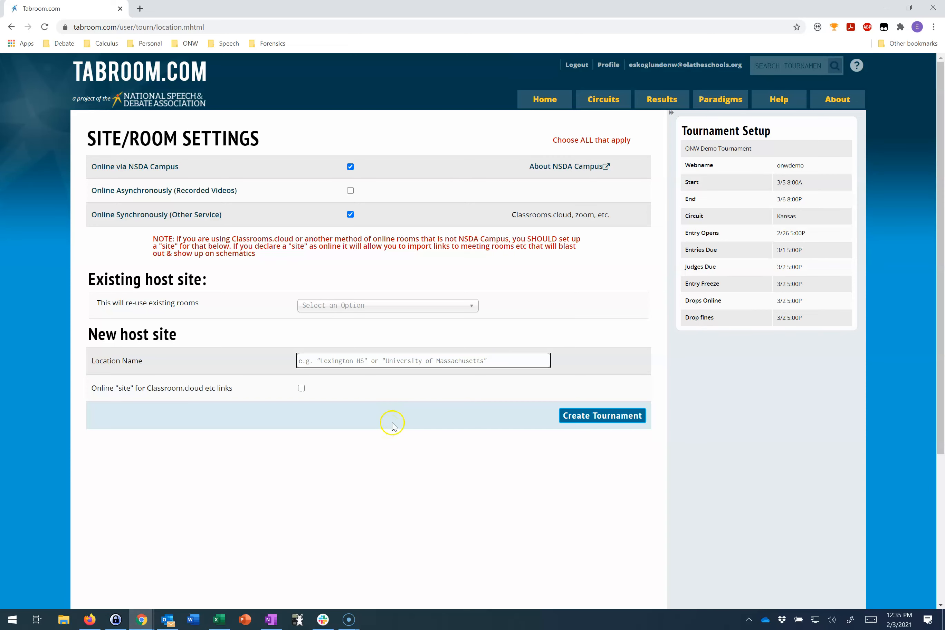
click(350, 215)
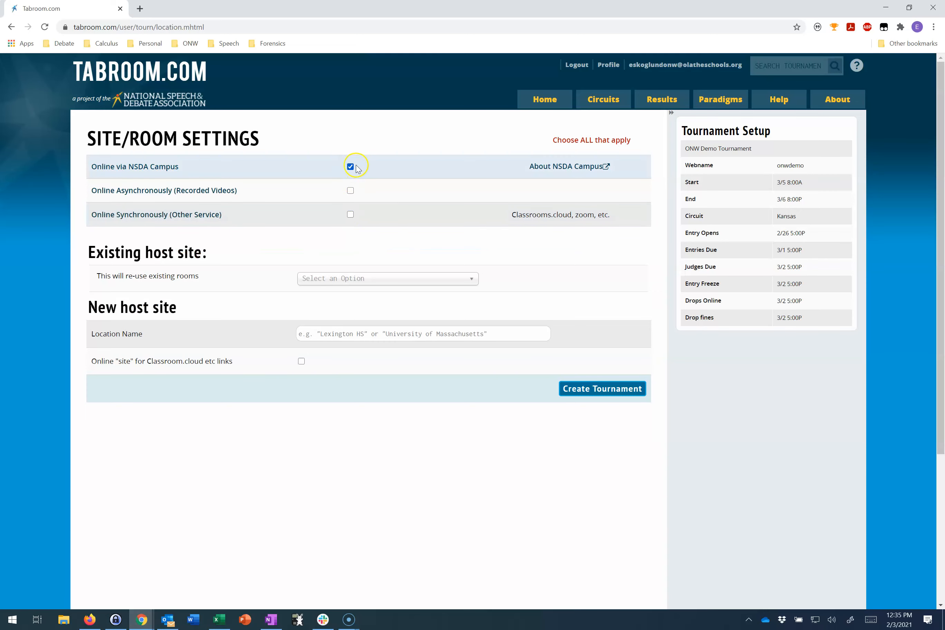
- Create the tournament and open ONW Demo Tournament from the tournament list on the account's home page
click(627, 397)
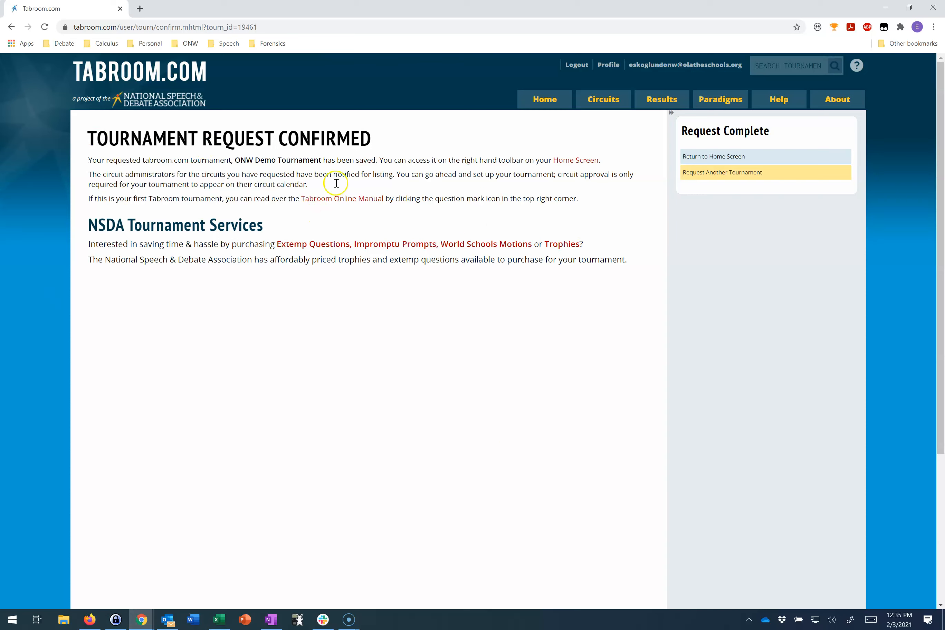
click(668, 67)
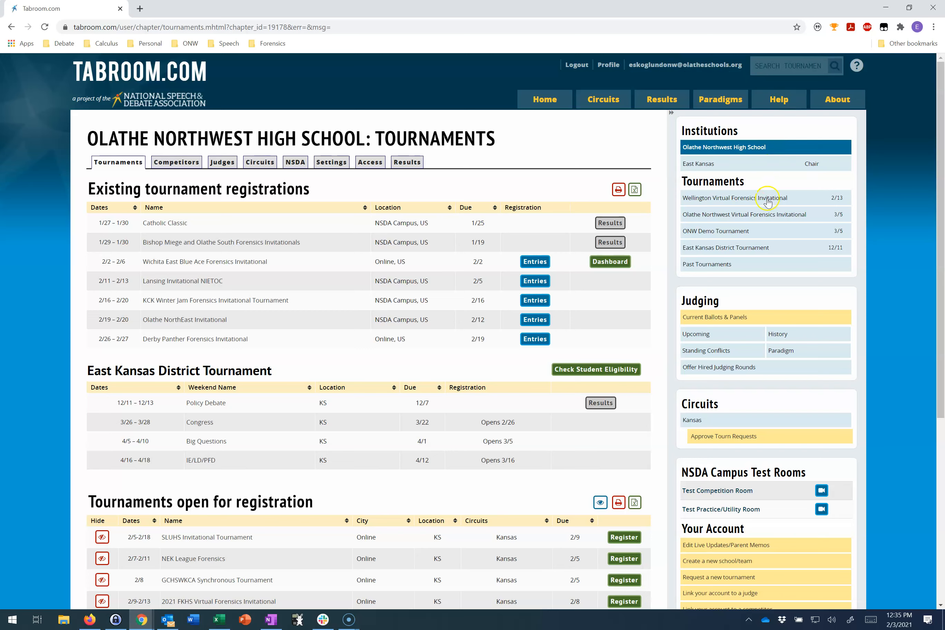
click(765, 237)
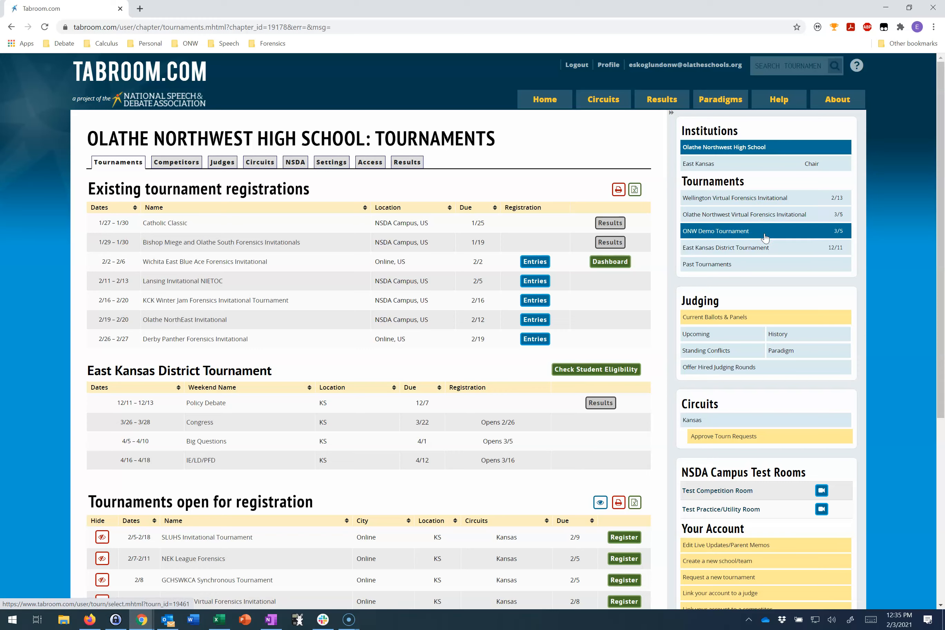
click(761, 438)
click(780, 231)
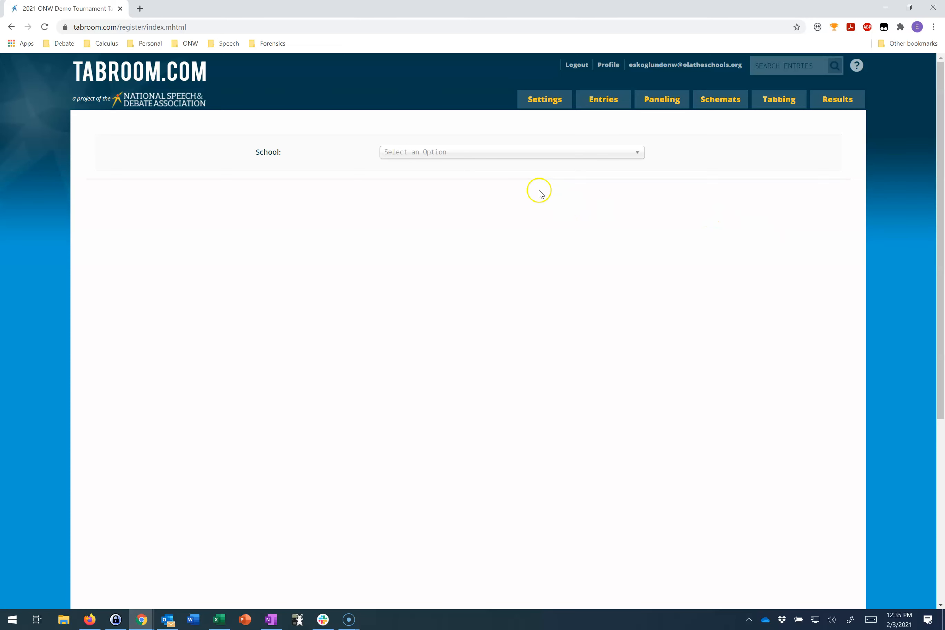
click(477, 153)
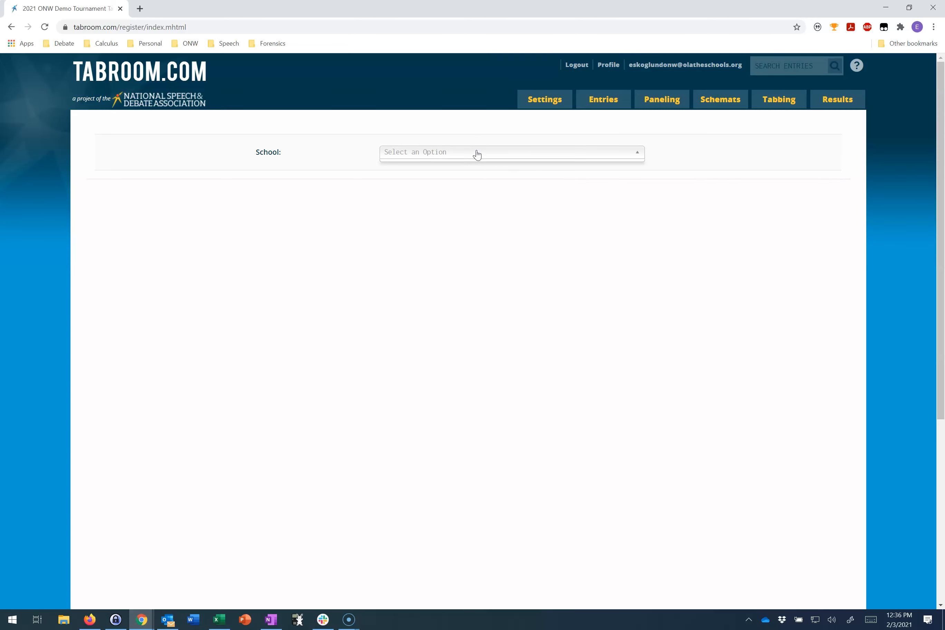
click(480, 127)
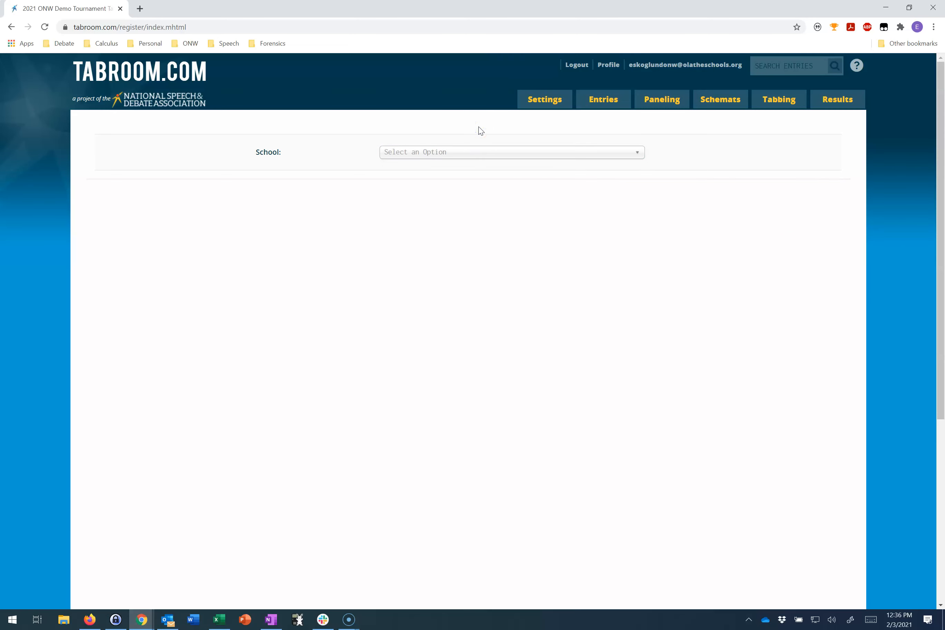
- Open the tournament's general settings and turn on logging of registration changes
mouse_move(537, 95)
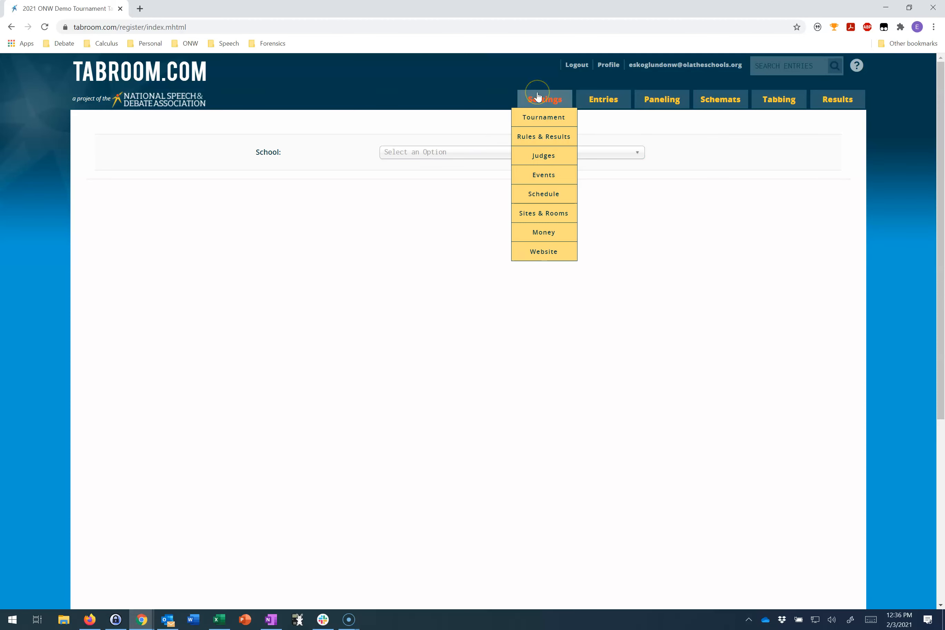
click(538, 117)
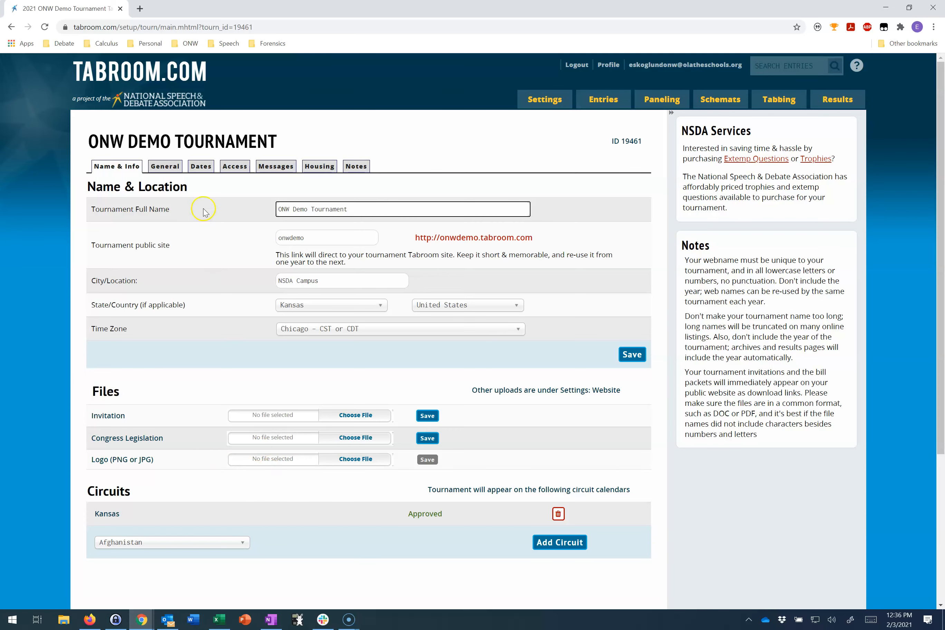
click(167, 170)
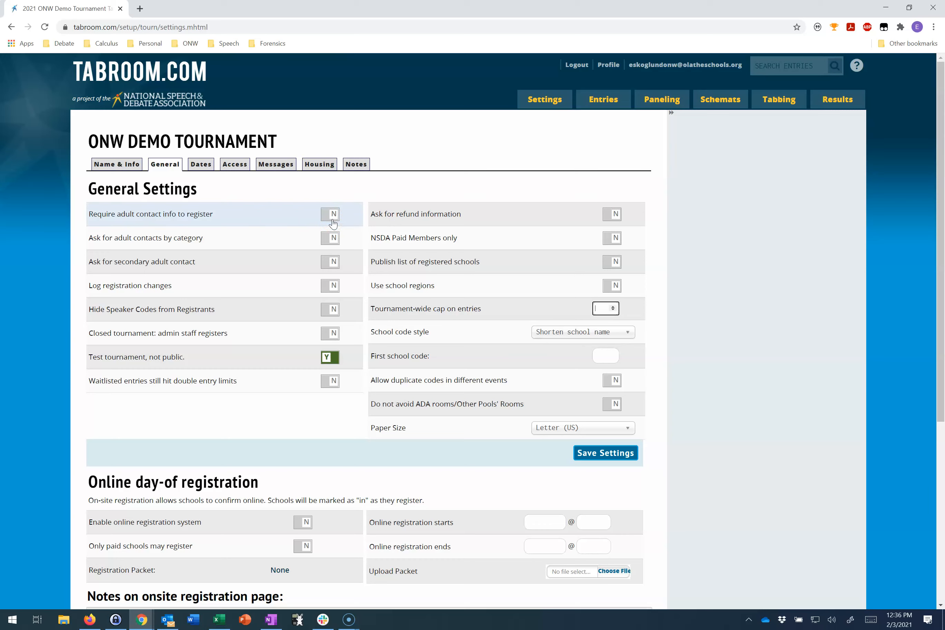
click(326, 290)
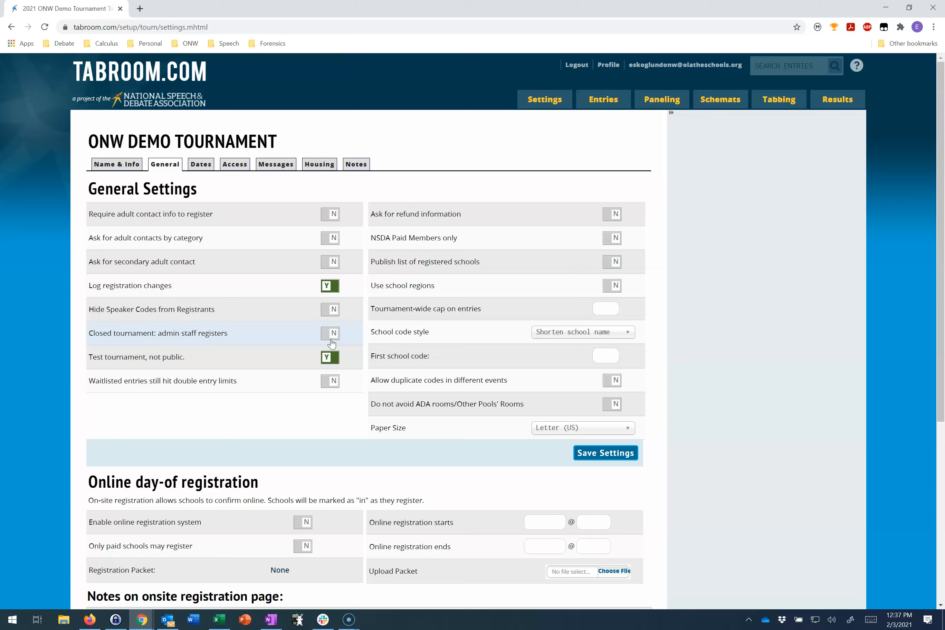
- Turn off the test tournament setting and turn on publishing the list of registered schools
click(331, 329)
click(330, 357)
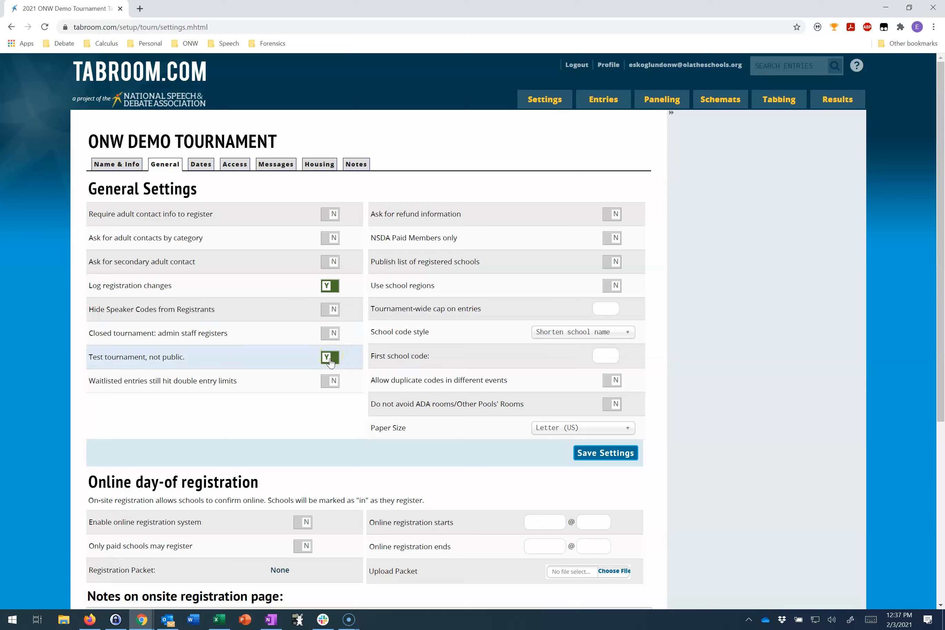
click(331, 361)
click(335, 360)
click(613, 270)
- Set the school code style to Incremental with 01 as the first school code, and save the general settings
click(605, 308)
click(607, 337)
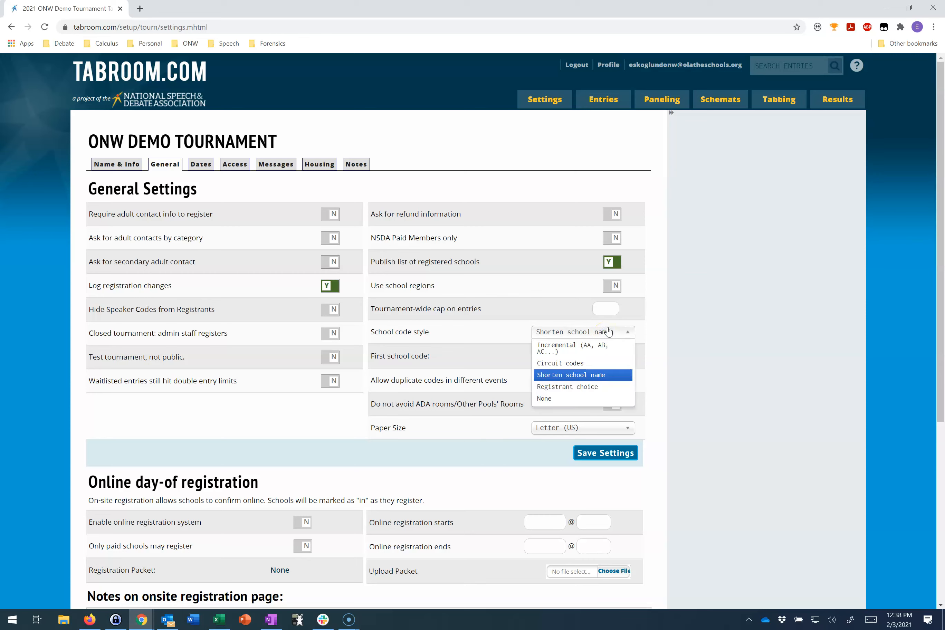
click(603, 356)
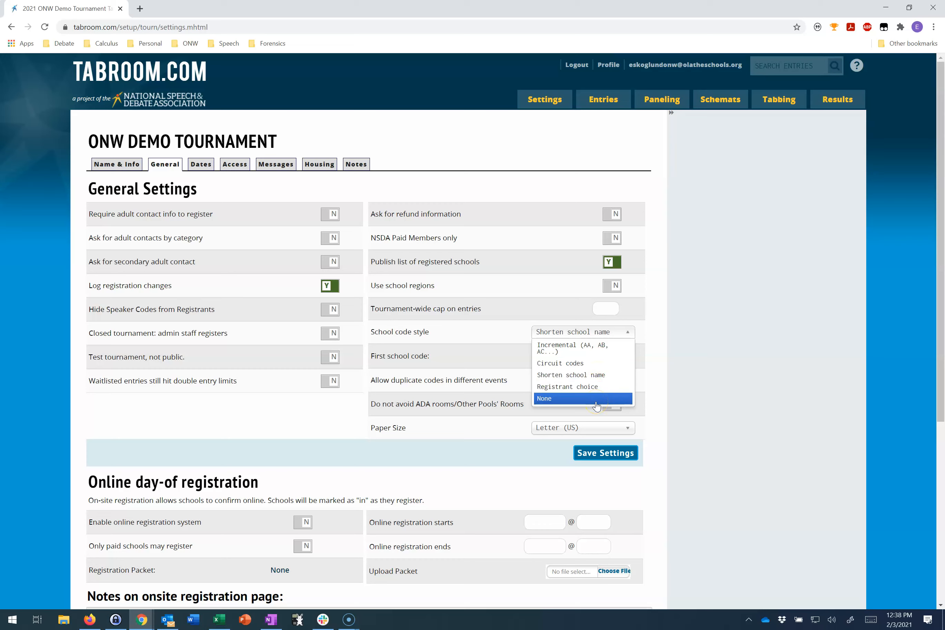
click(591, 346)
click(598, 356)
text(01)
click(773, 372)
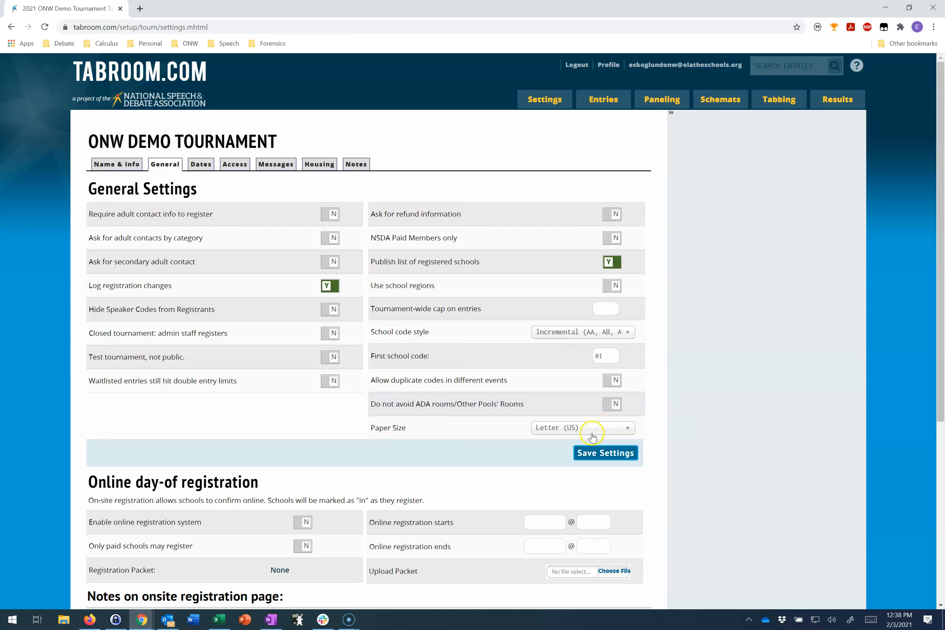
click(592, 454)
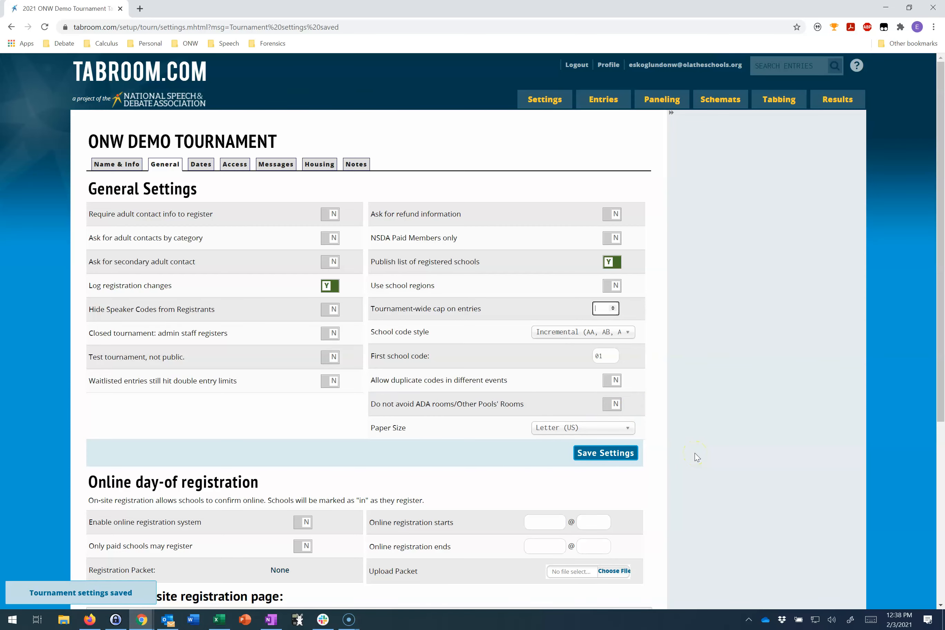
- Review the online day-of registration options, the tournament's dates and deadlines, and the administrator access levels
scroll(695, 453, down, 5)
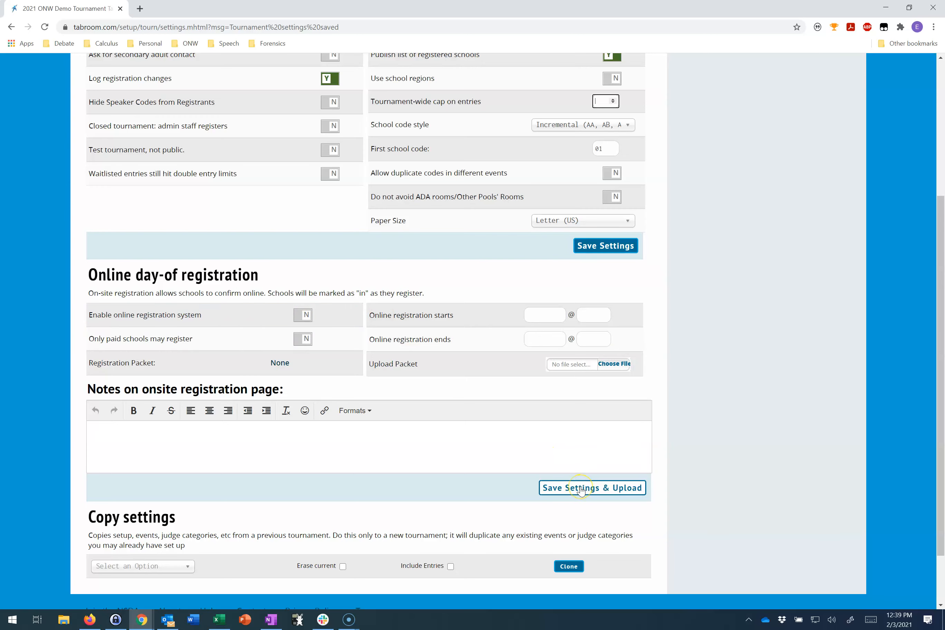
scroll(661, 447, up, 5)
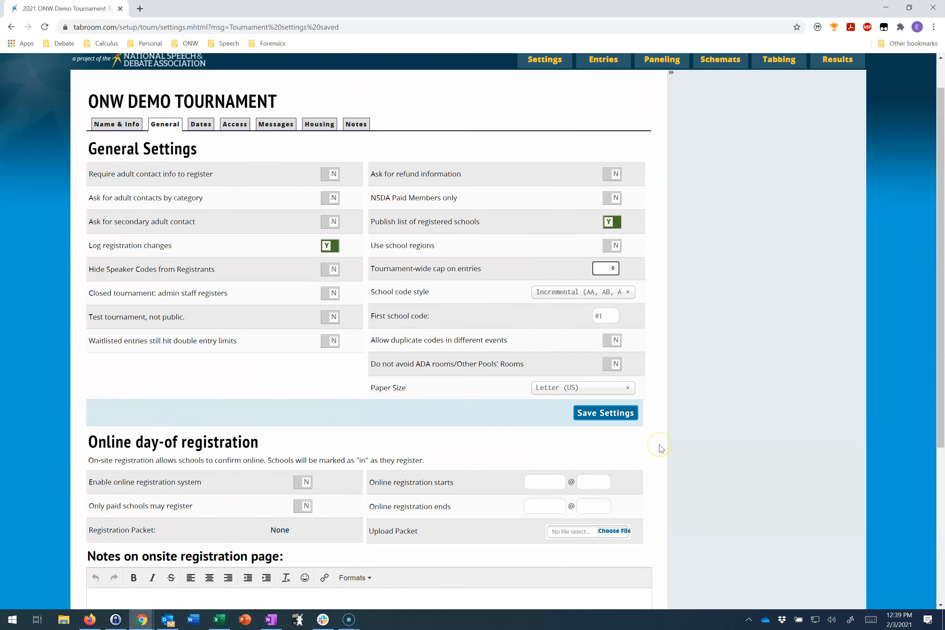
click(192, 165)
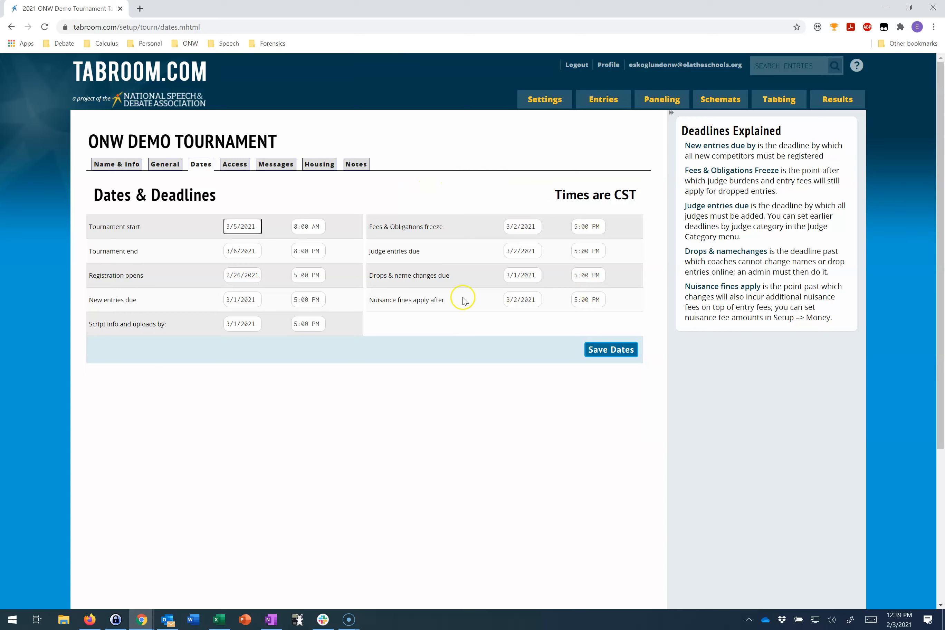
click(239, 168)
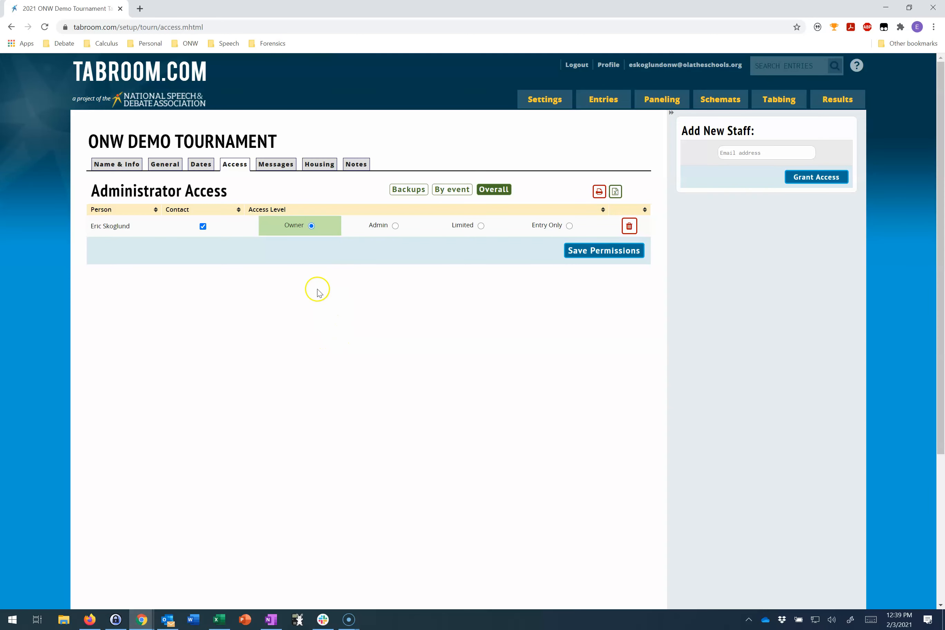
click(775, 154)
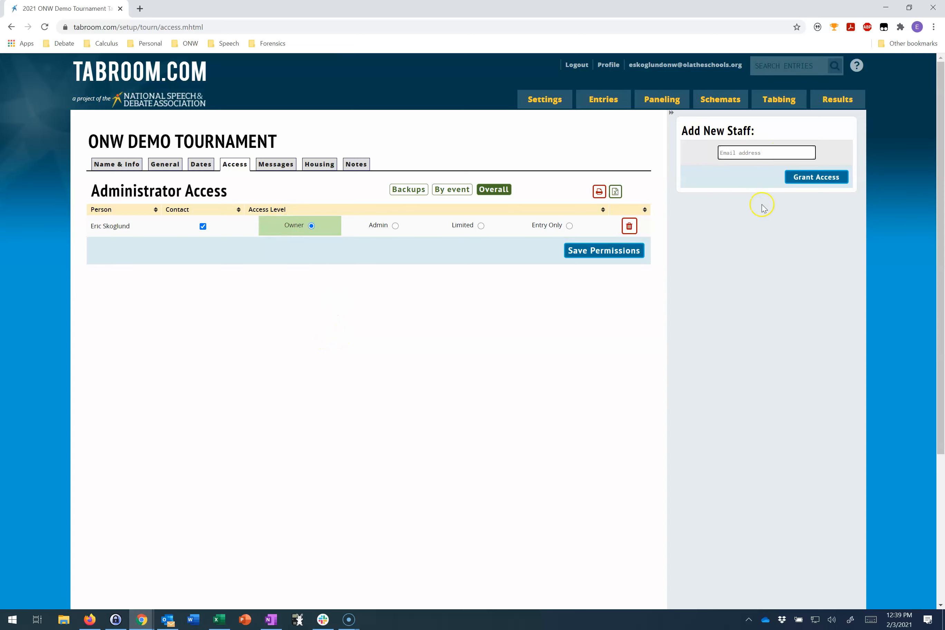
click(305, 220)
- Review the fields for payable address, invoice and registration messages, along with the housing and notes pages
click(297, 162)
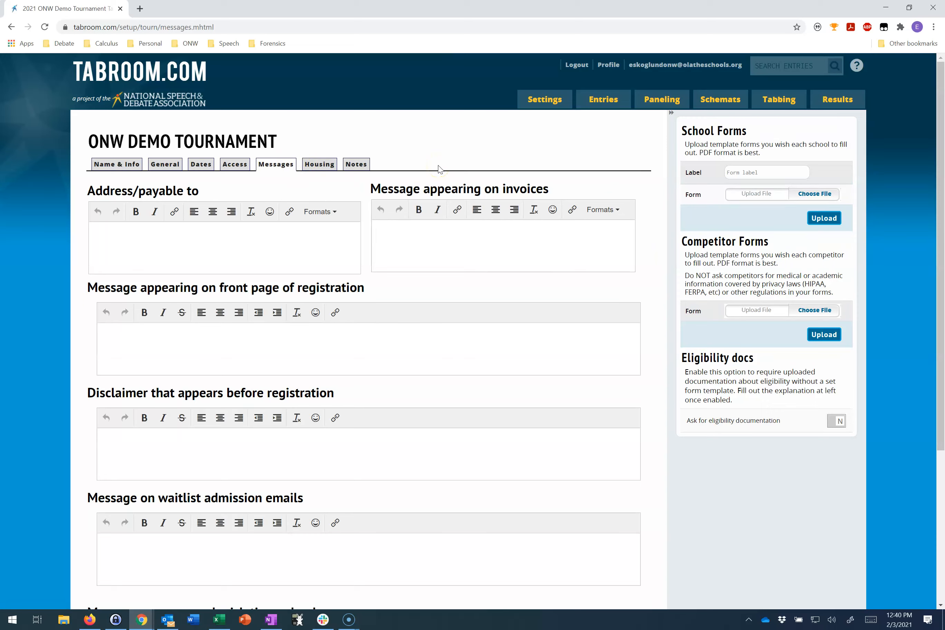
click(381, 450)
scroll(453, 475, down, 5)
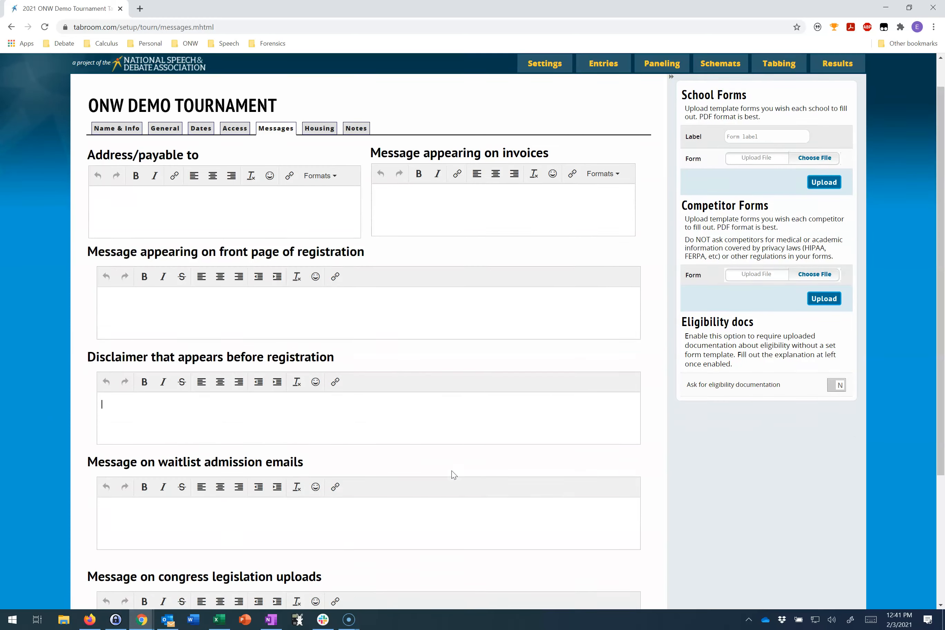
scroll(454, 475, up, 5)
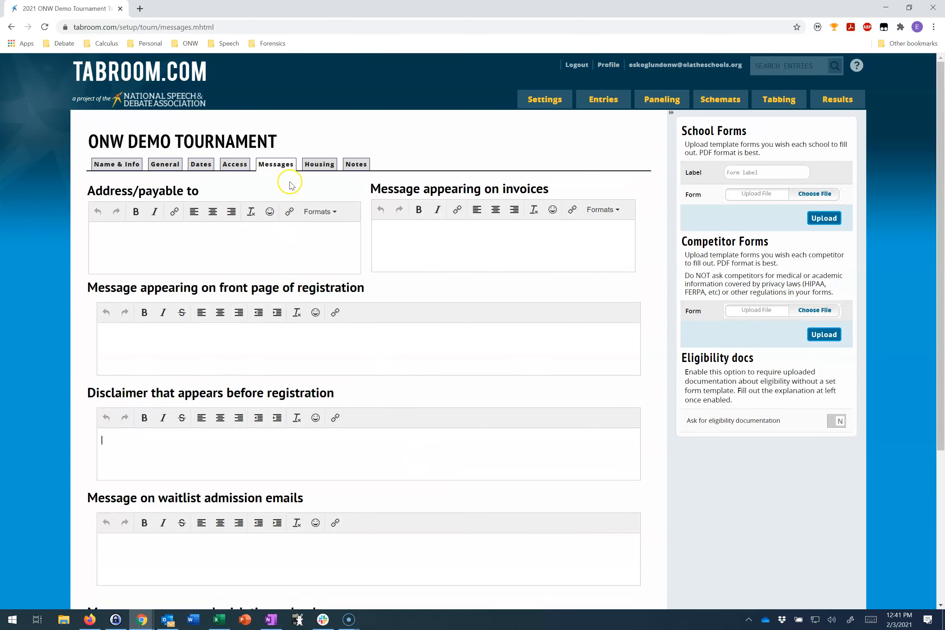
click(140, 237)
click(428, 231)
click(320, 167)
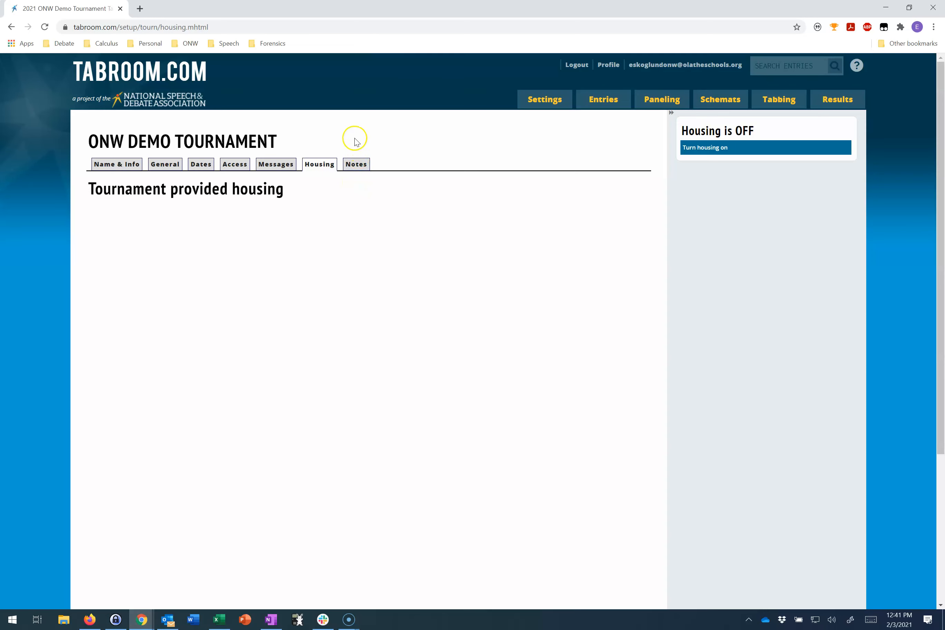
click(358, 166)
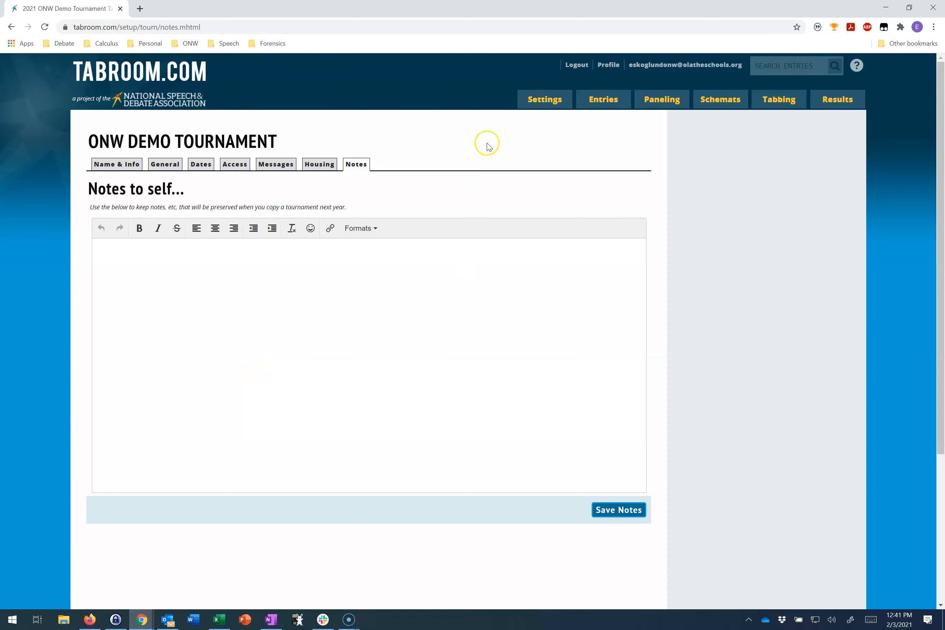
- Open the tournament's rules and results, and delete the reciprocal ranks tiebreak from the Speech Prelims set
mouse_move(551, 97)
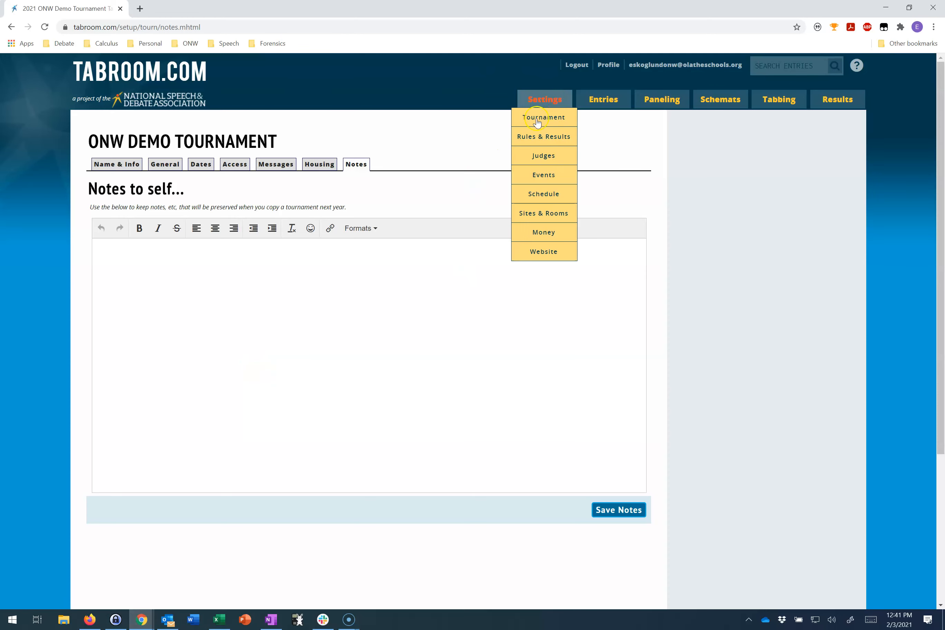
click(524, 137)
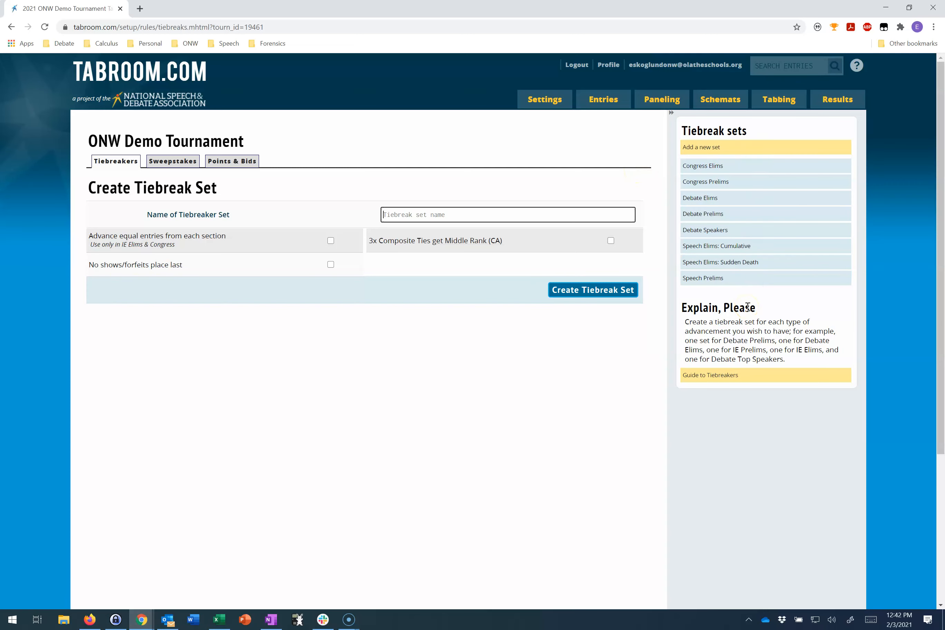
click(746, 283)
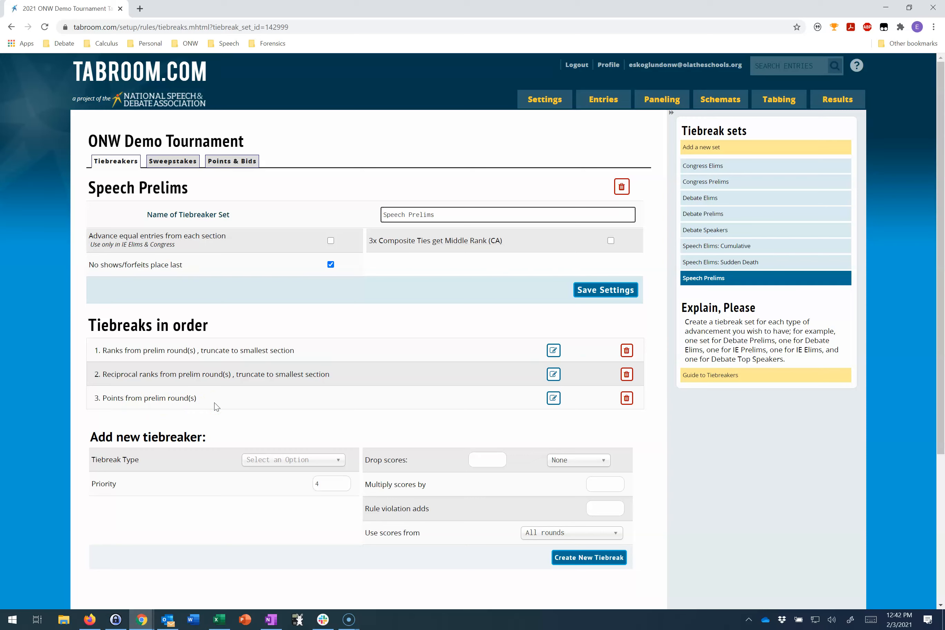
click(625, 376)
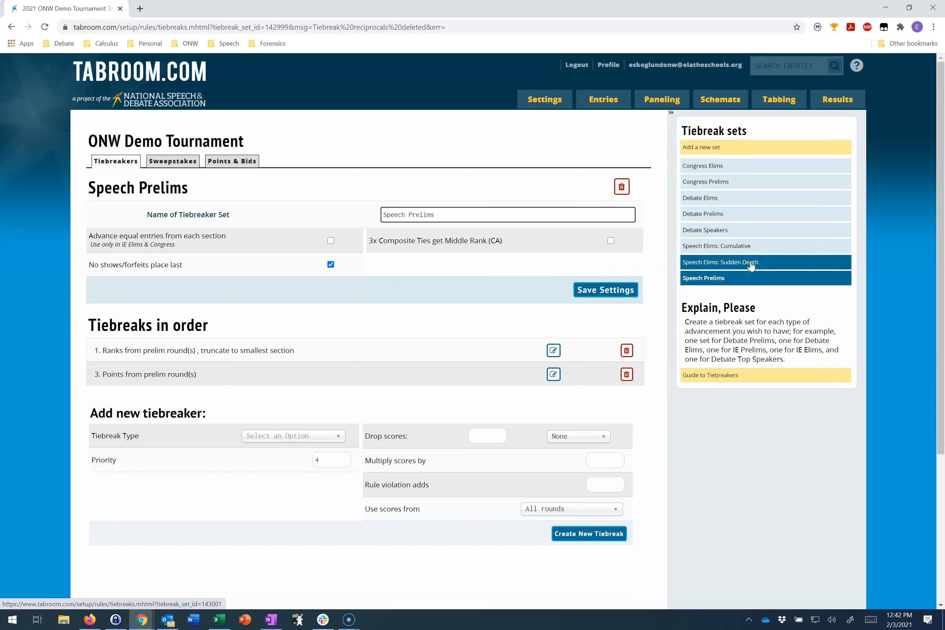
- In the Speech Elims: Cumulative set, edit the prelim ranks tiebreak so it drops no scores, and save it
click(762, 268)
click(776, 253)
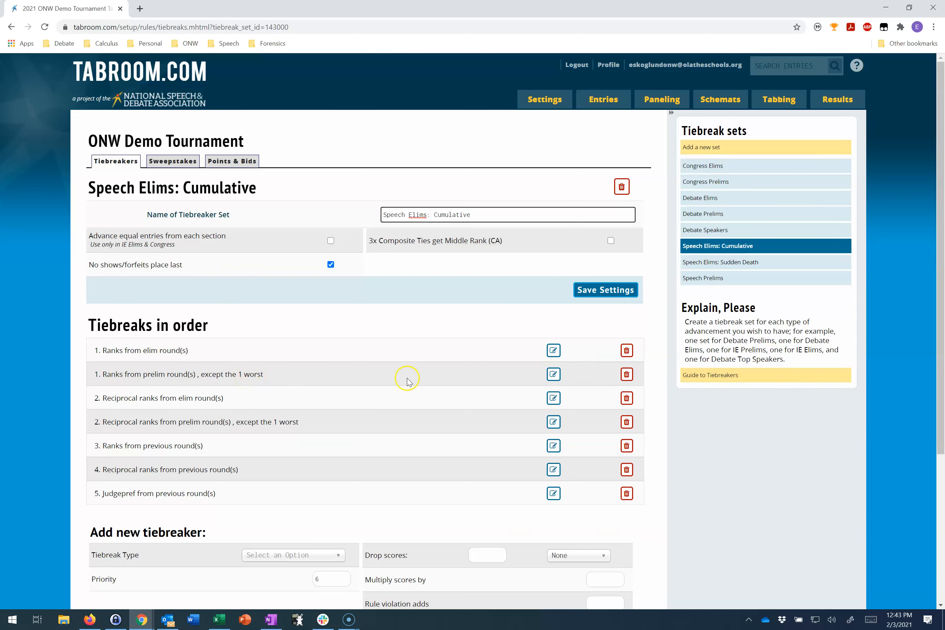
click(554, 374)
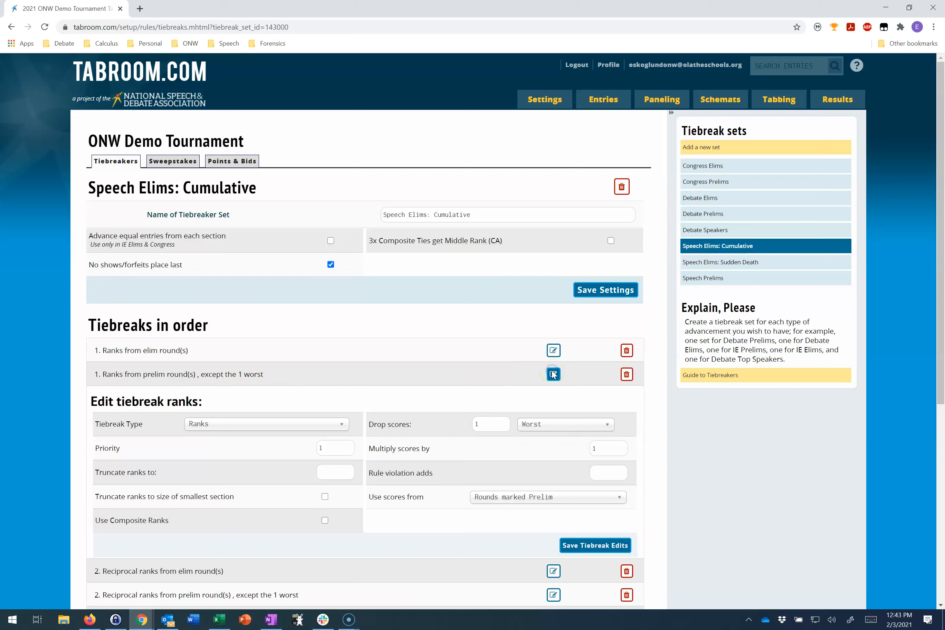
double_click(488, 421)
click(563, 424)
click(557, 439)
click(570, 546)
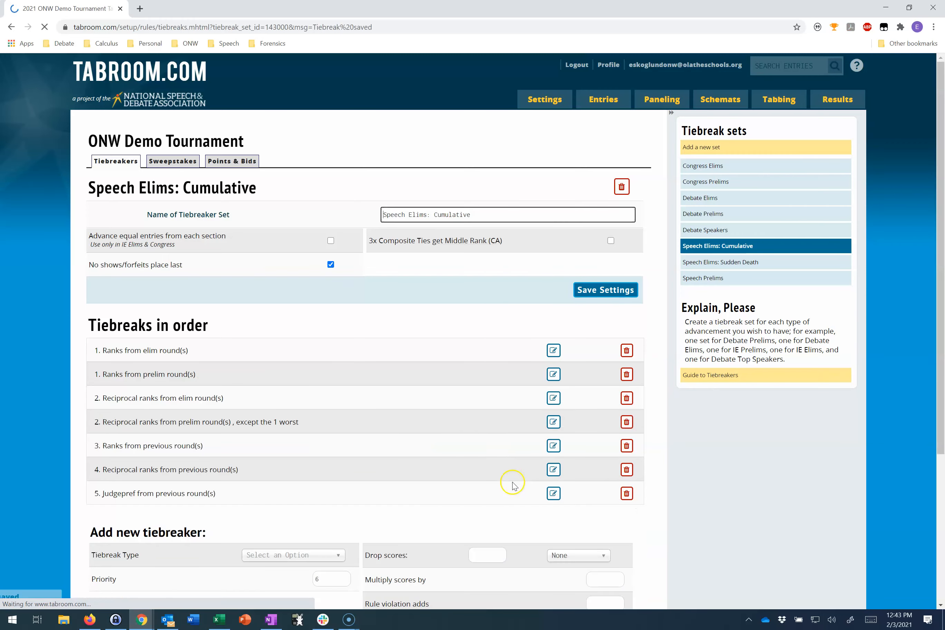
- Delete the elim and prelim reciprocal ranks tiebreaks and the previous-round ranks and reciprocal ranks tiebreaks from Speech Elims: Cumulative
click(626, 398)
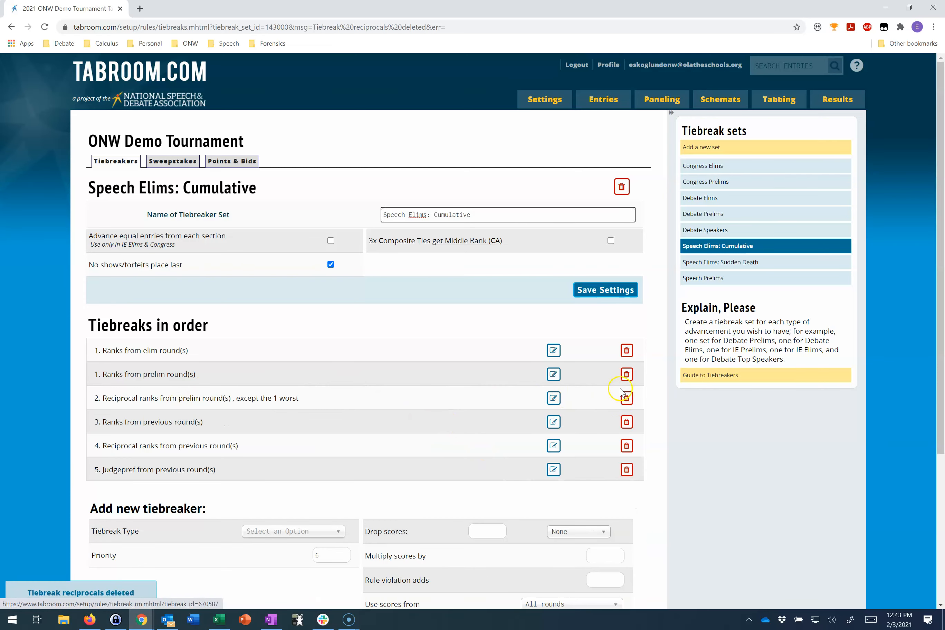
click(628, 398)
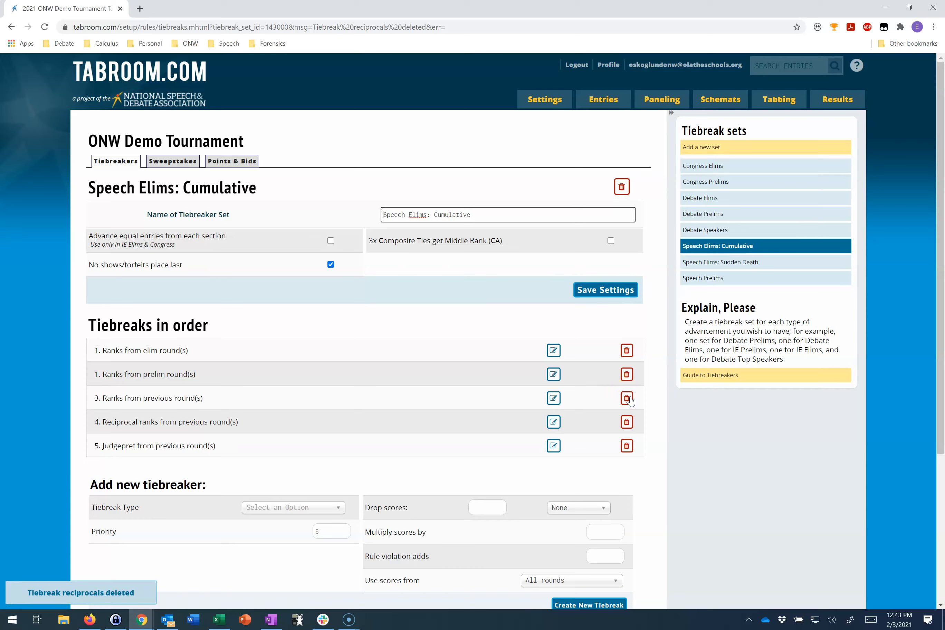
click(628, 399)
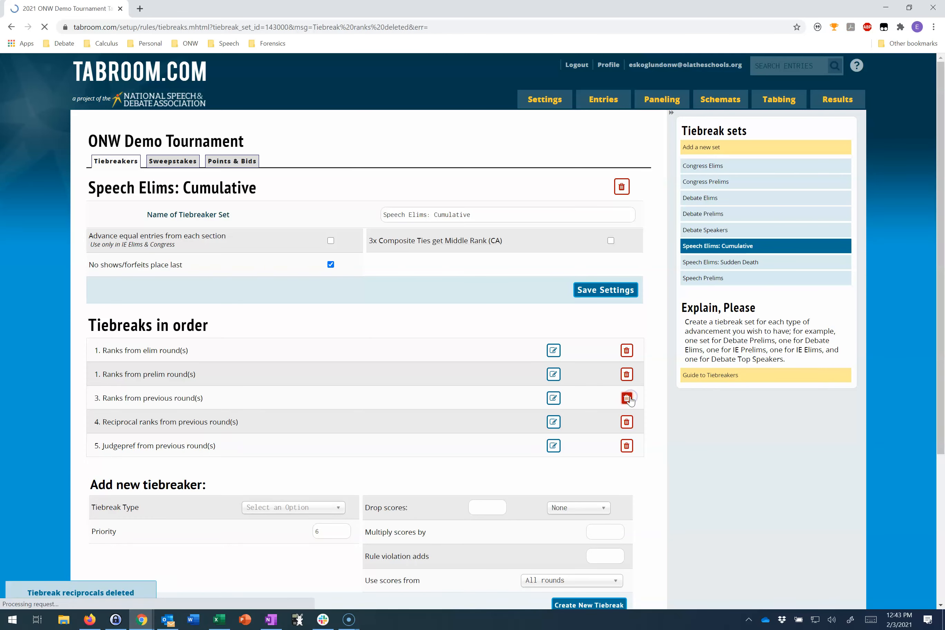
click(629, 398)
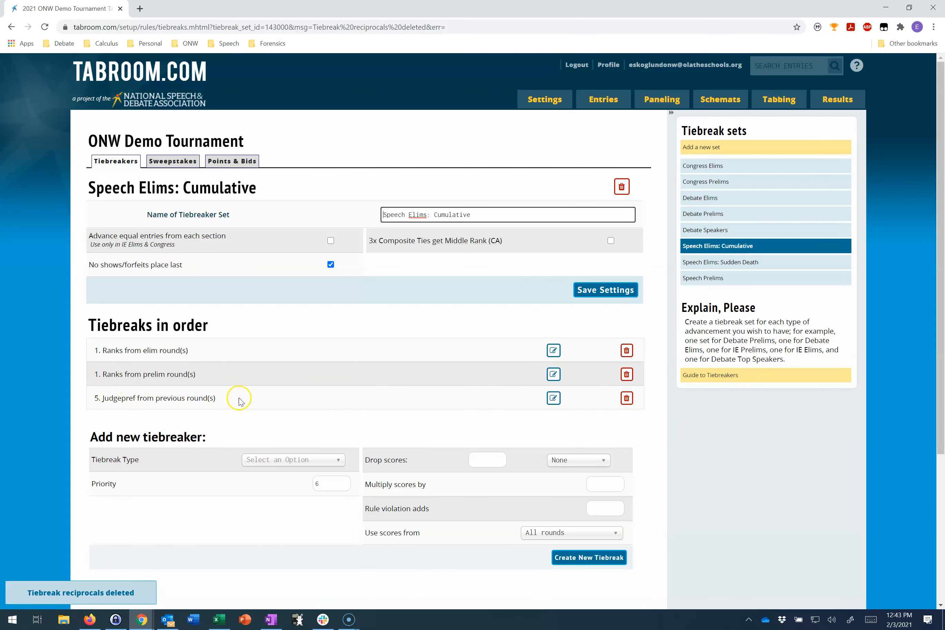
- Add a Points tiebreak with priority 6, using scores from all rounds, to the Speech Elims: Cumulative set
click(274, 459)
click(278, 527)
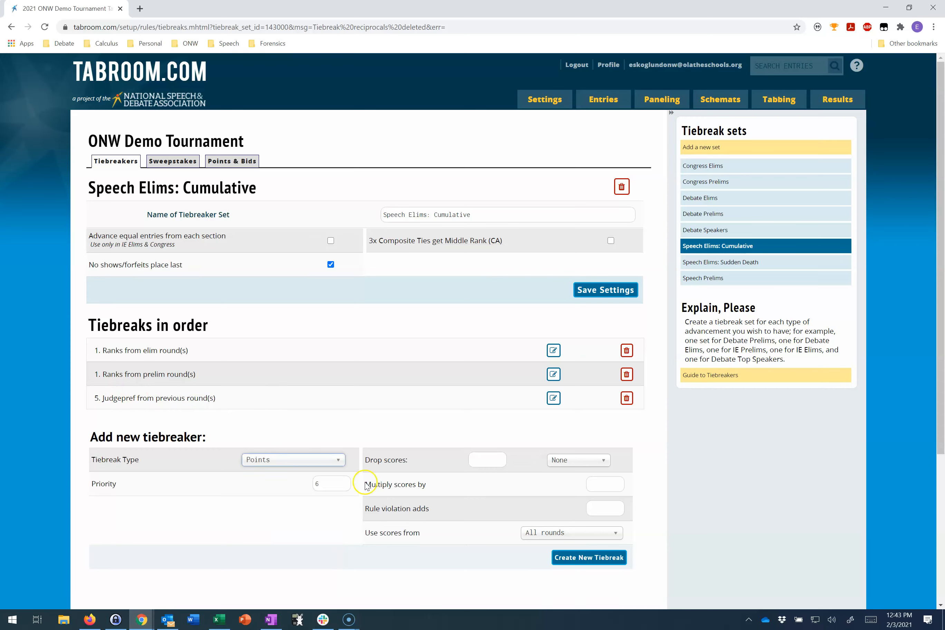
click(570, 536)
click(568, 562)
click(571, 560)
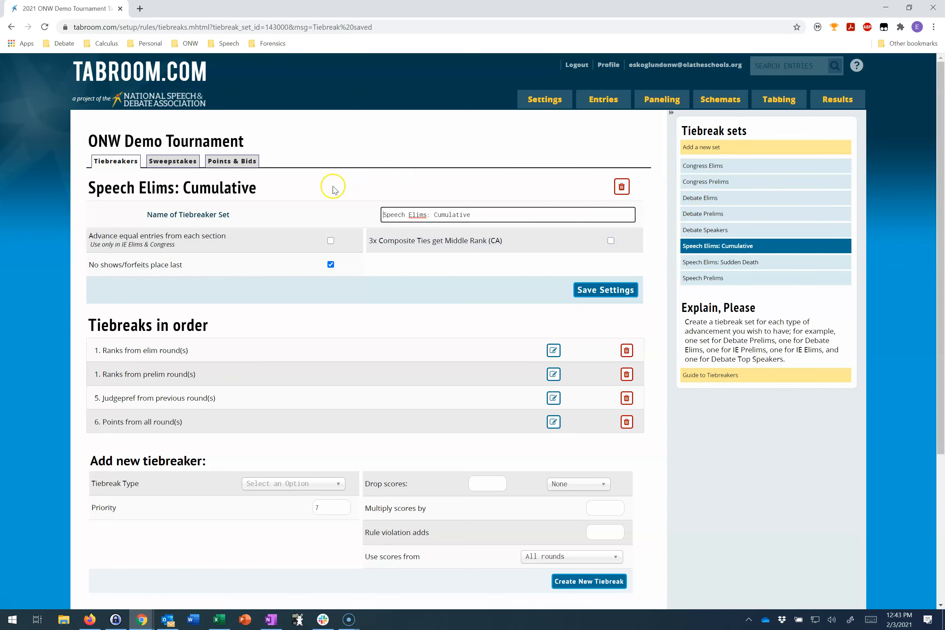
- Create a new sweepstakes ruleset named Top 16
click(168, 165)
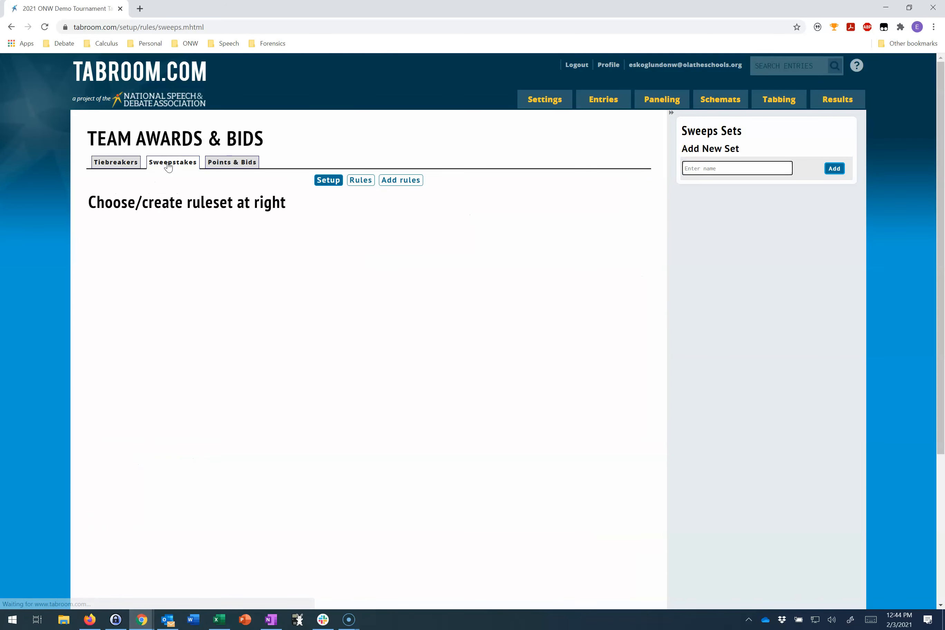
click(336, 181)
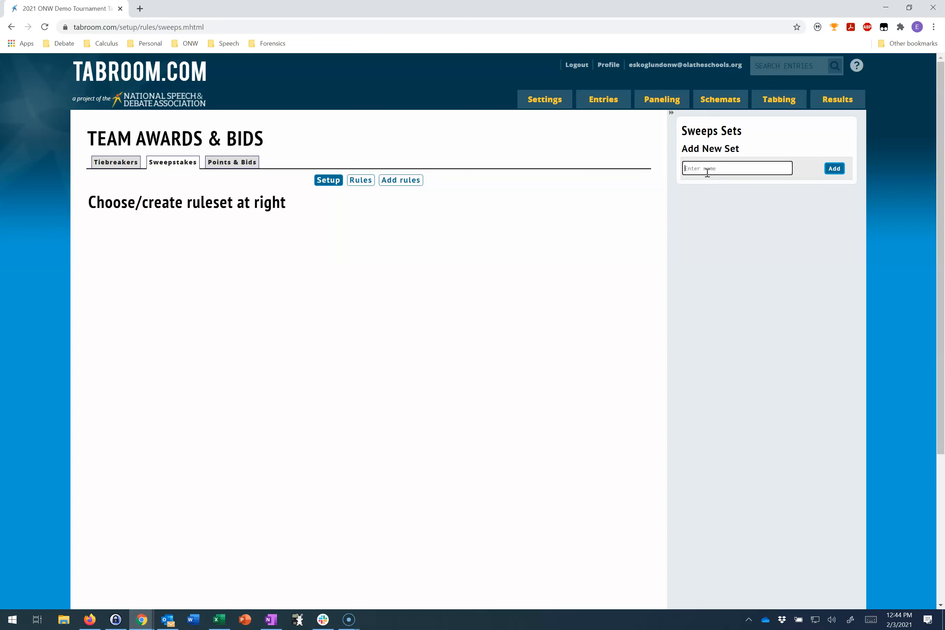
text(Top 16)
click(835, 169)
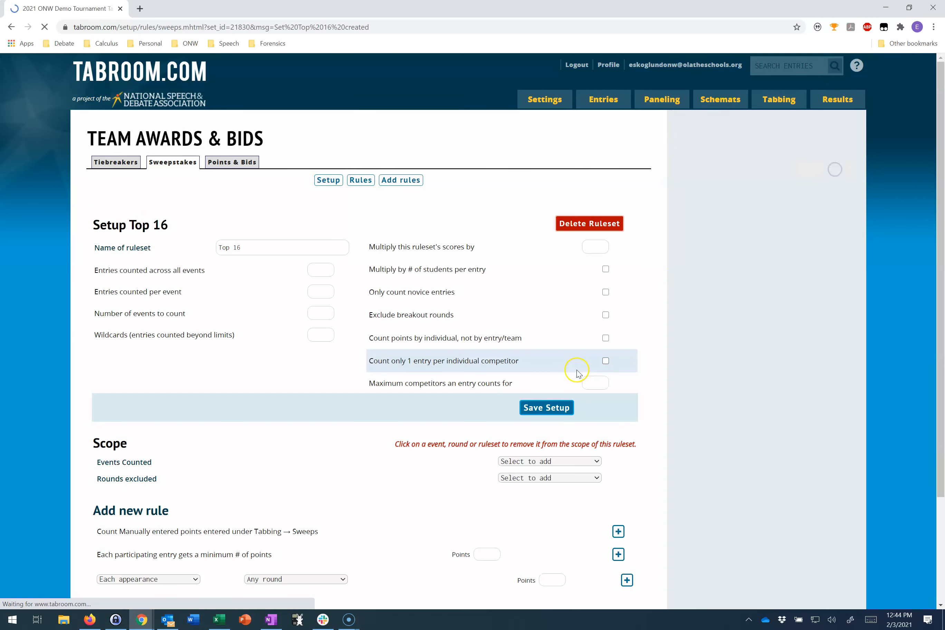
- Set the Top 16 ruleset to count 16 entries across all events, save the setup, and choose All for the events counted
click(319, 258)
text(16)
click(297, 386)
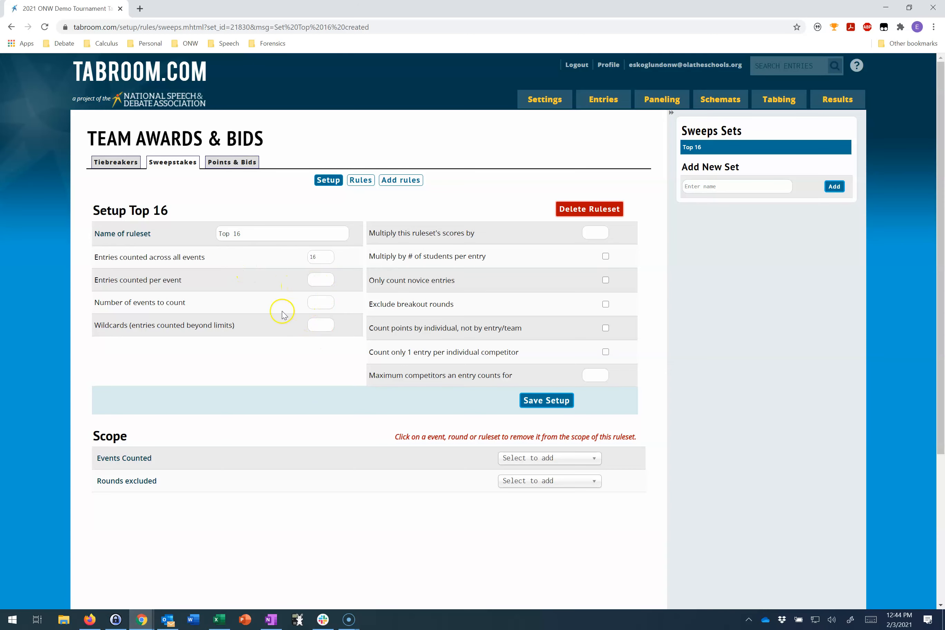
click(525, 399)
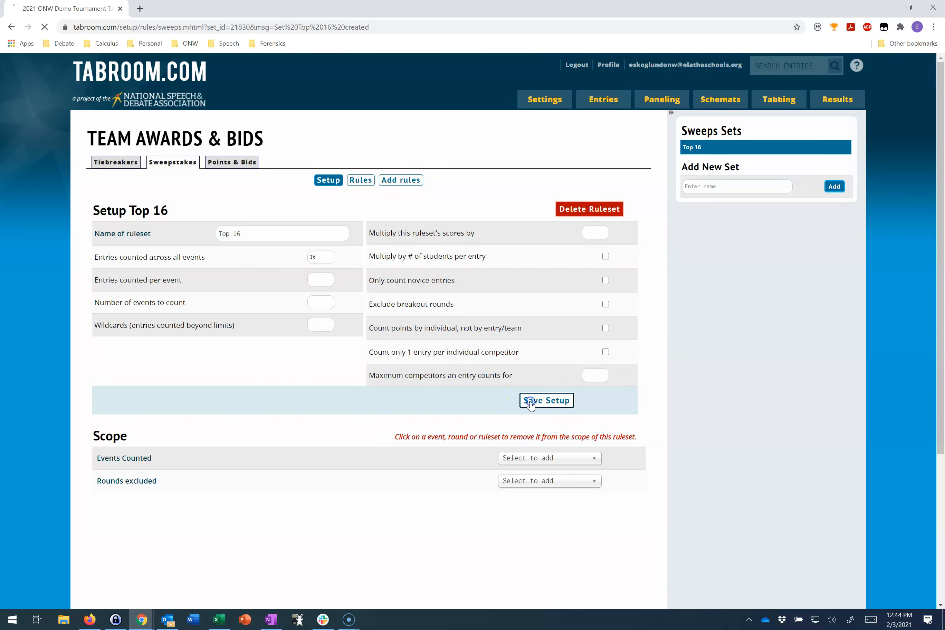
click(528, 459)
click(527, 483)
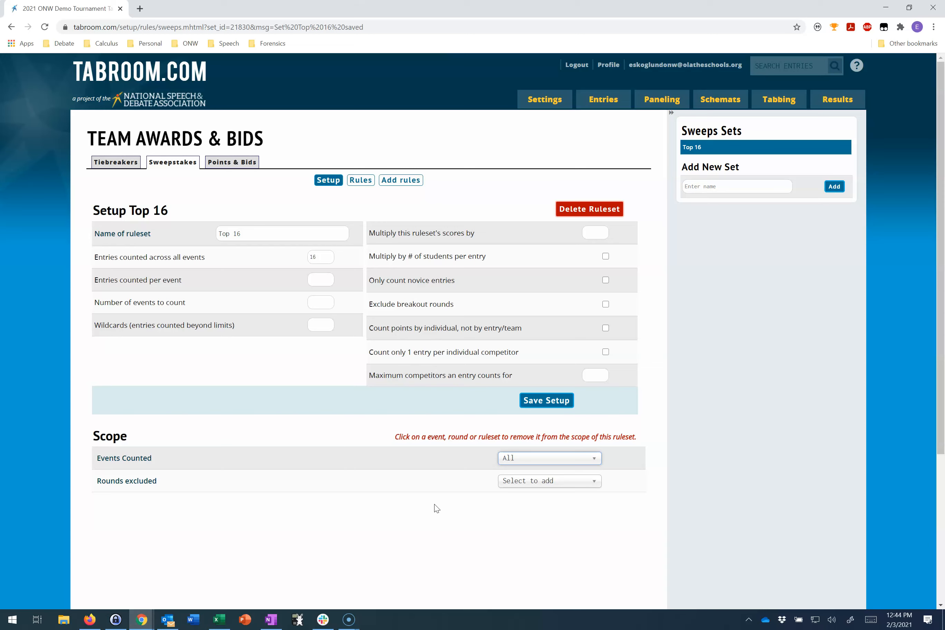
- Add a ranks rule to Top 16 that inverts each individual rank in prelim rounds, subtracting from 6 with a minimum of 1
click(371, 202)
click(360, 181)
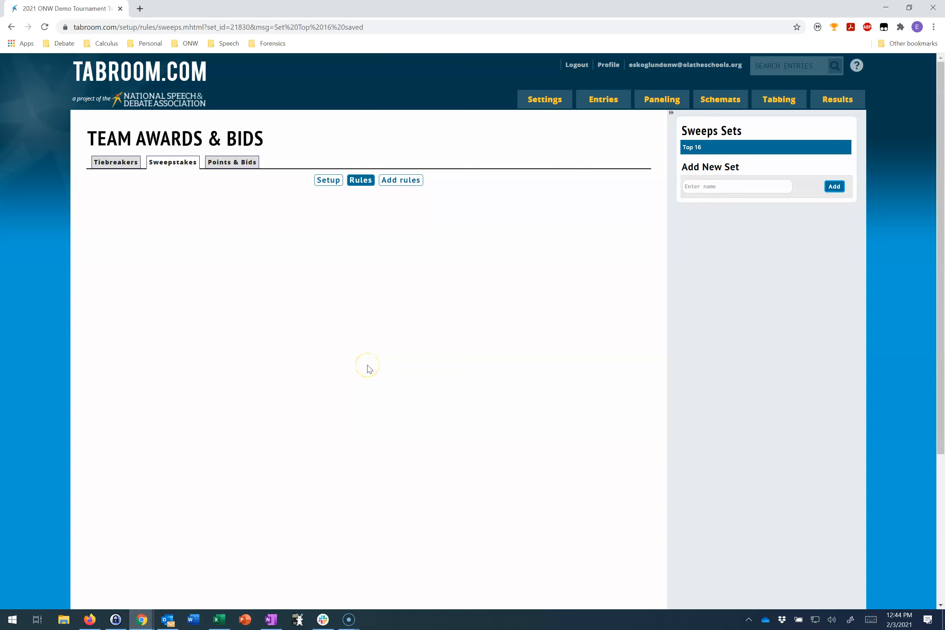
click(391, 181)
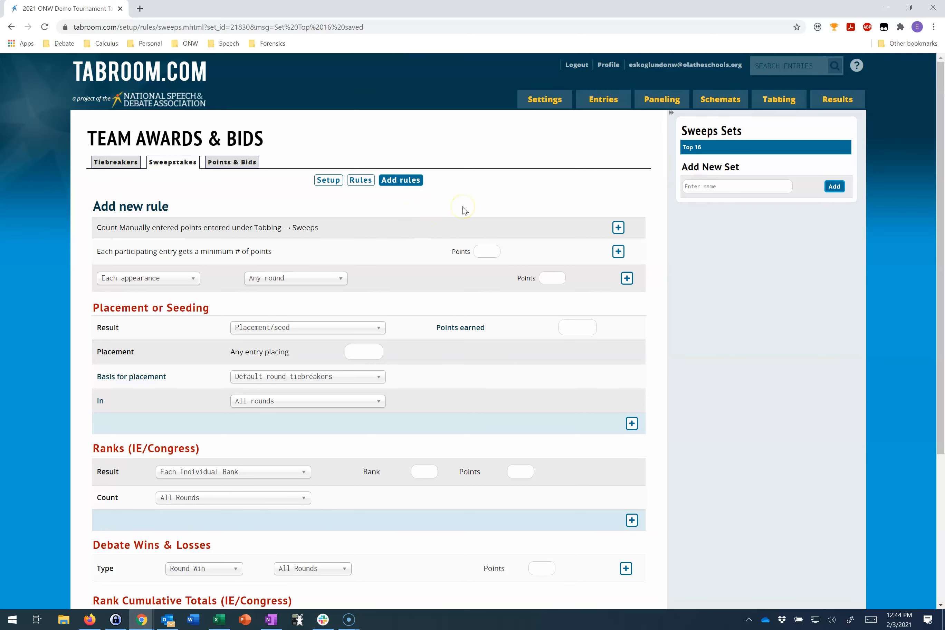
scroll(465, 210, down, 3)
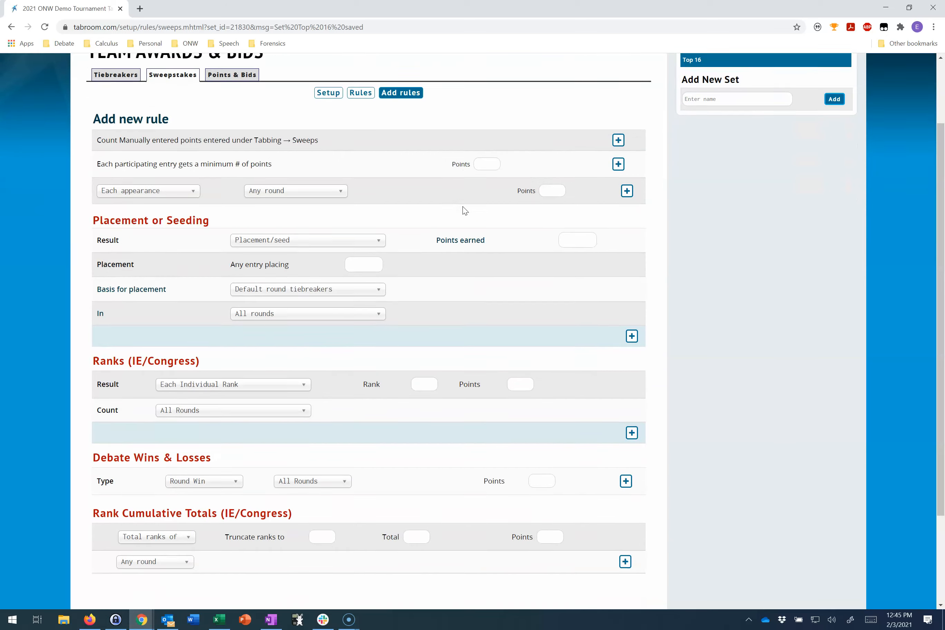
click(264, 368)
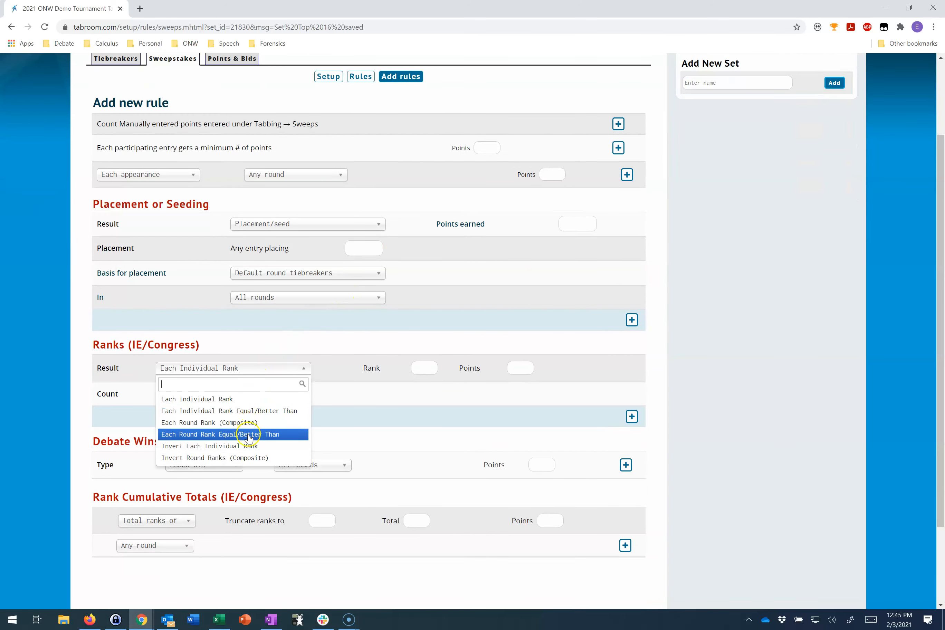
click(247, 448)
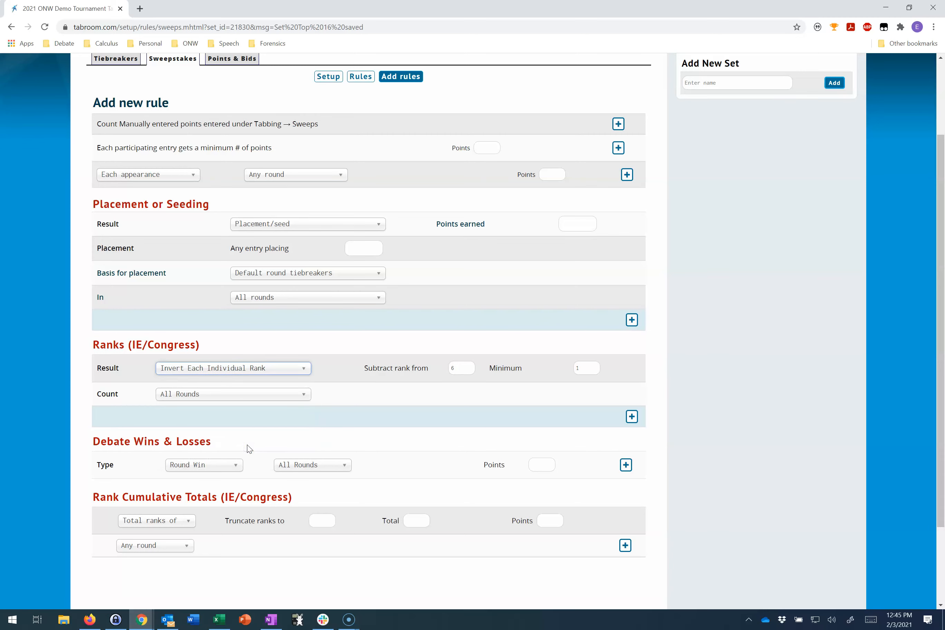
click(240, 400)
click(239, 437)
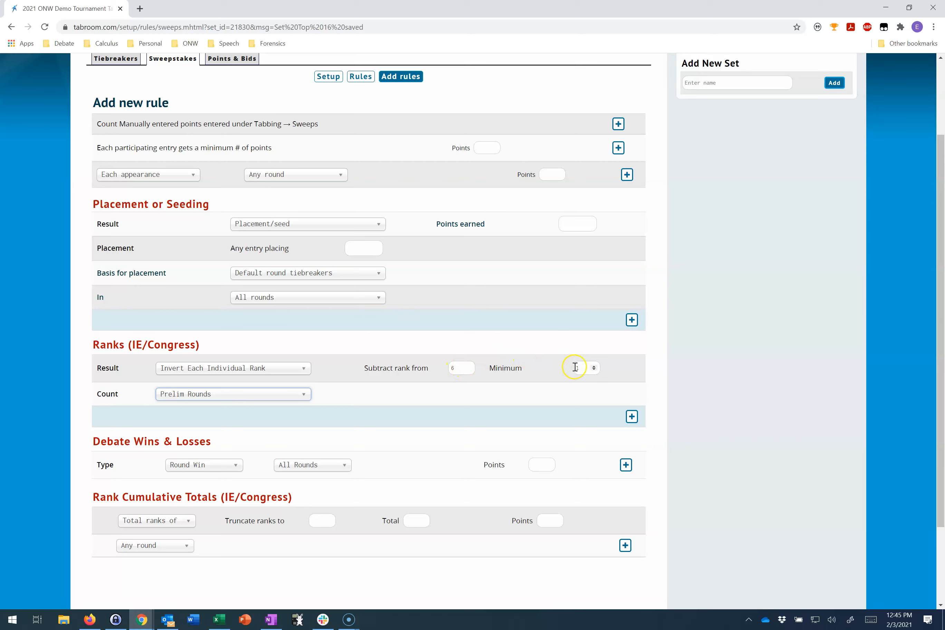
click(422, 437)
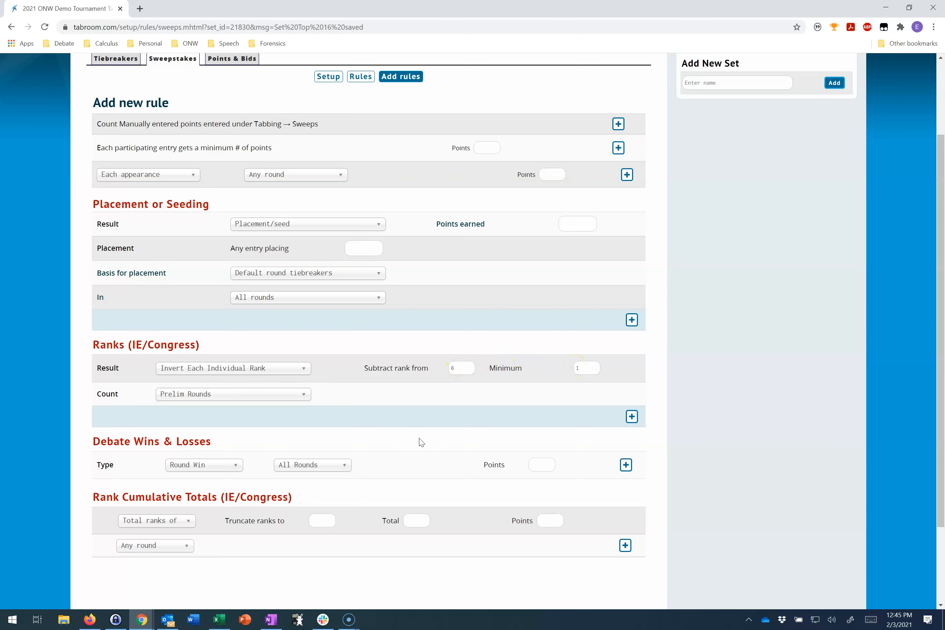
click(423, 443)
click(190, 400)
click(626, 419)
click(355, 180)
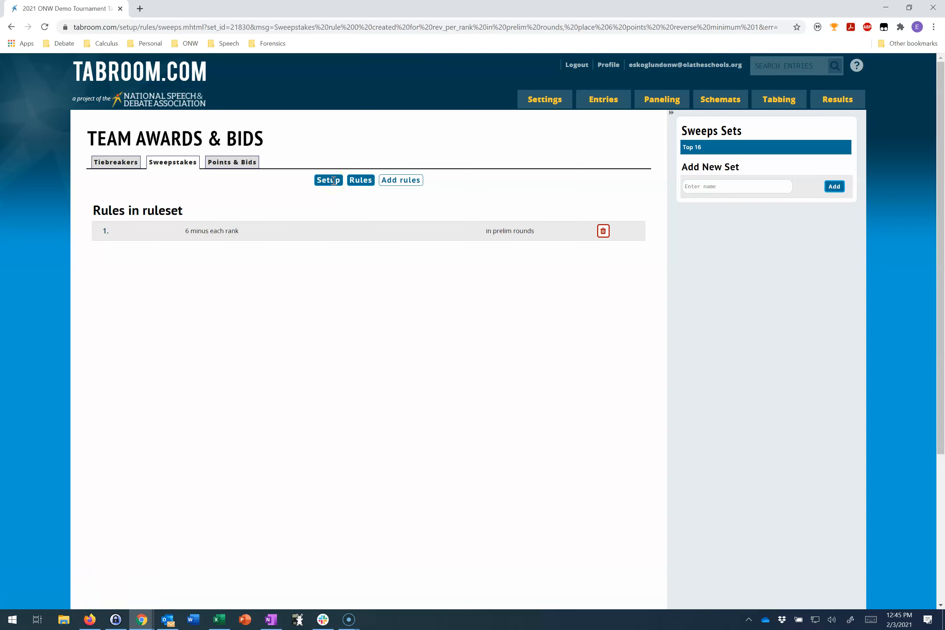
click(333, 181)
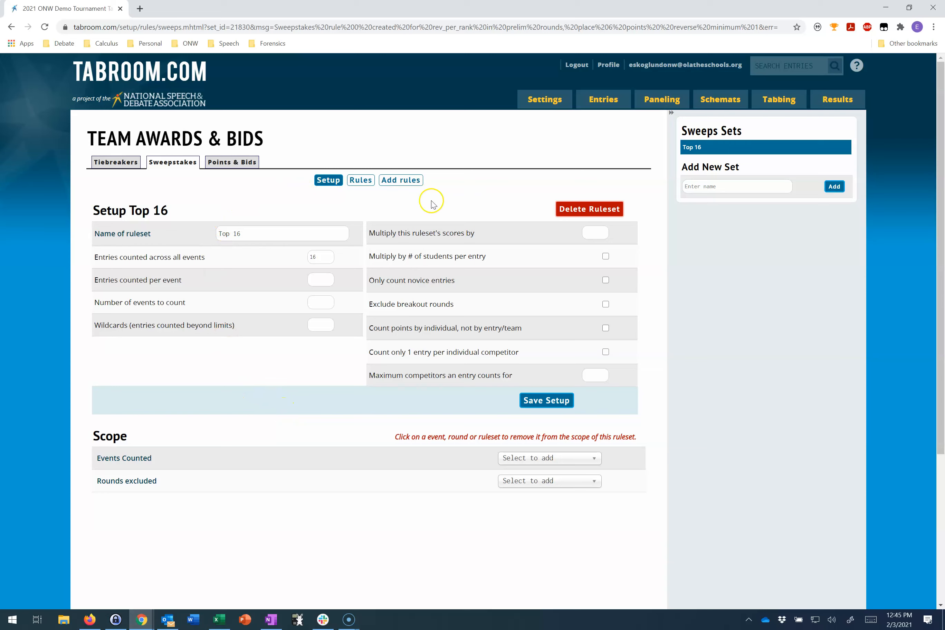
- Create a new judge category named Judges in the tournament's judge settings
mouse_move(536, 100)
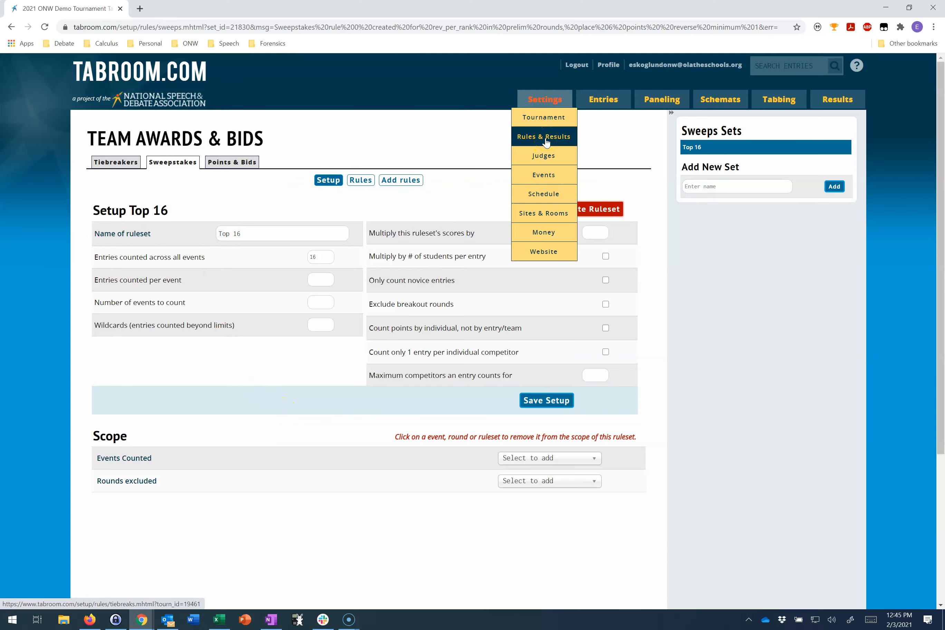
click(548, 163)
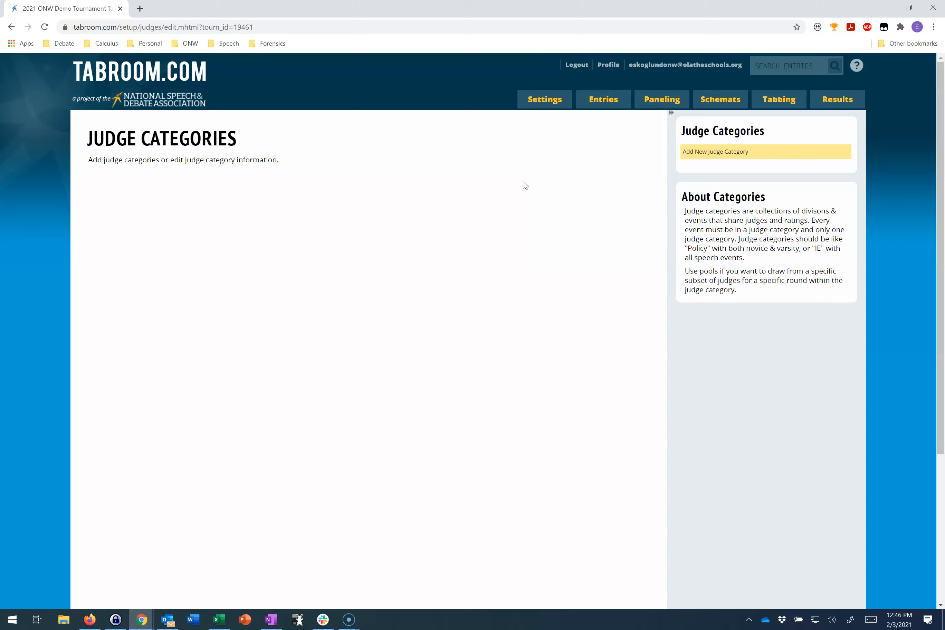
click(705, 151)
click(420, 252)
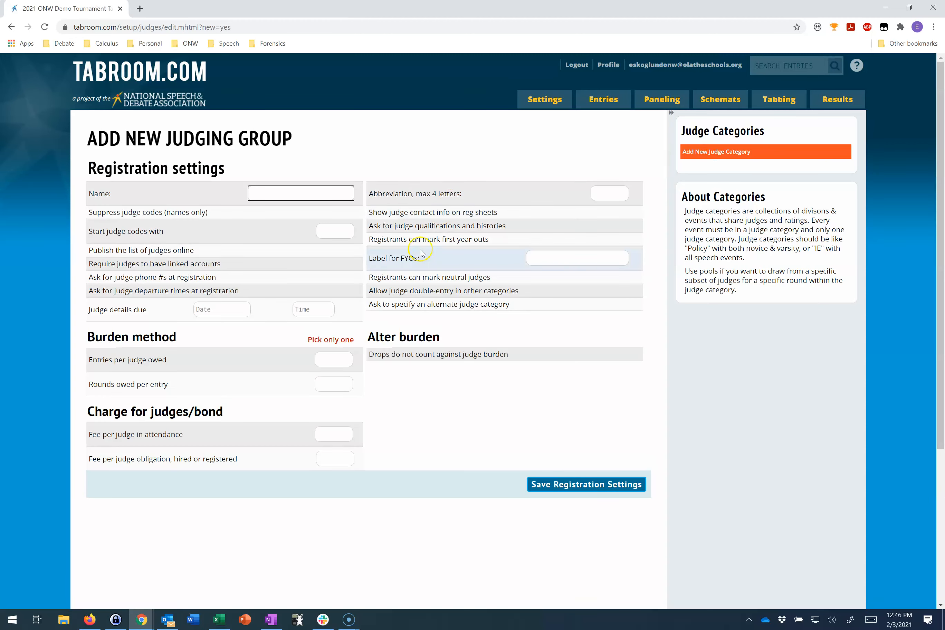
text(Judges)
click(470, 437)
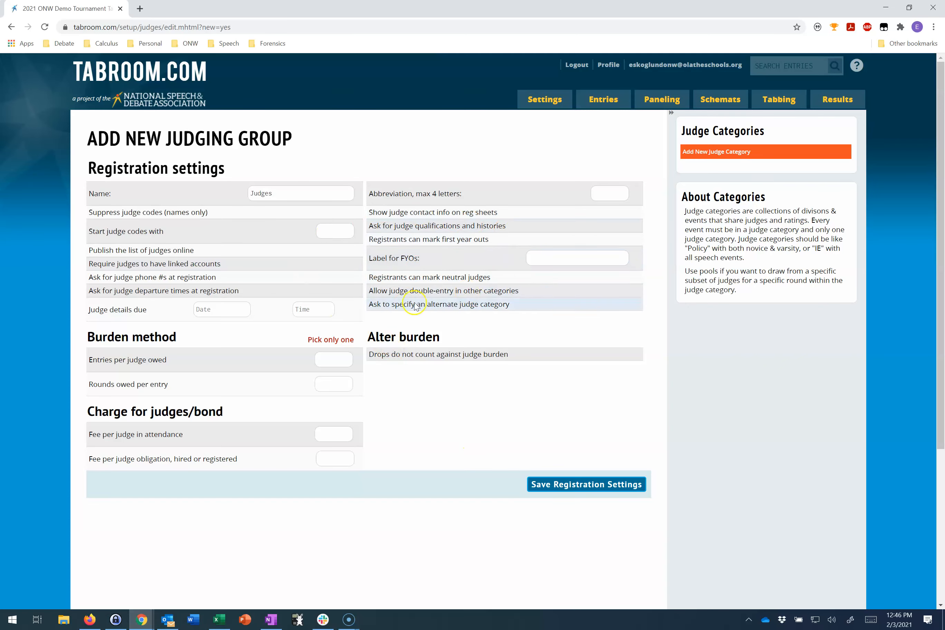
click(328, 195)
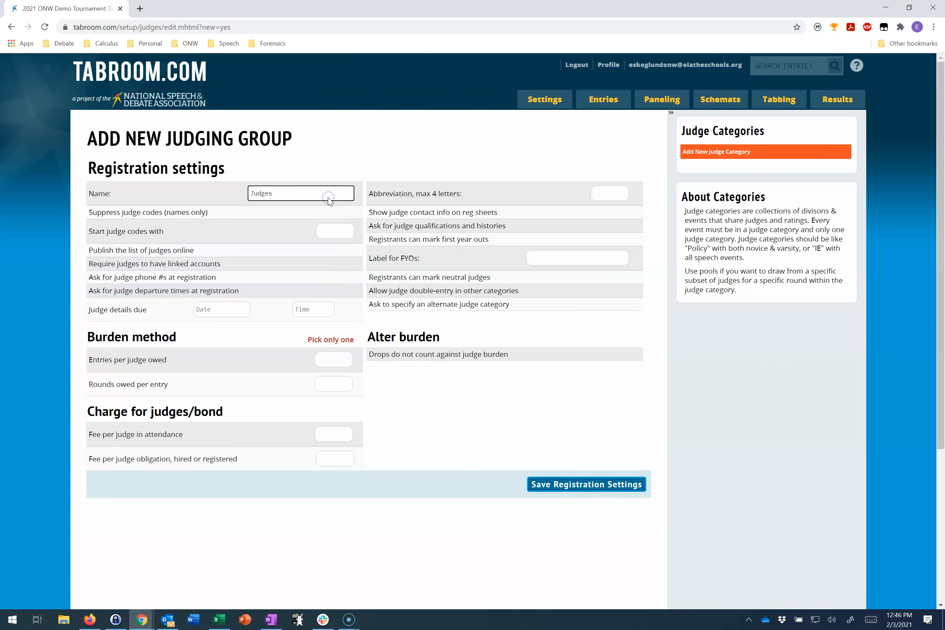
key(Return)
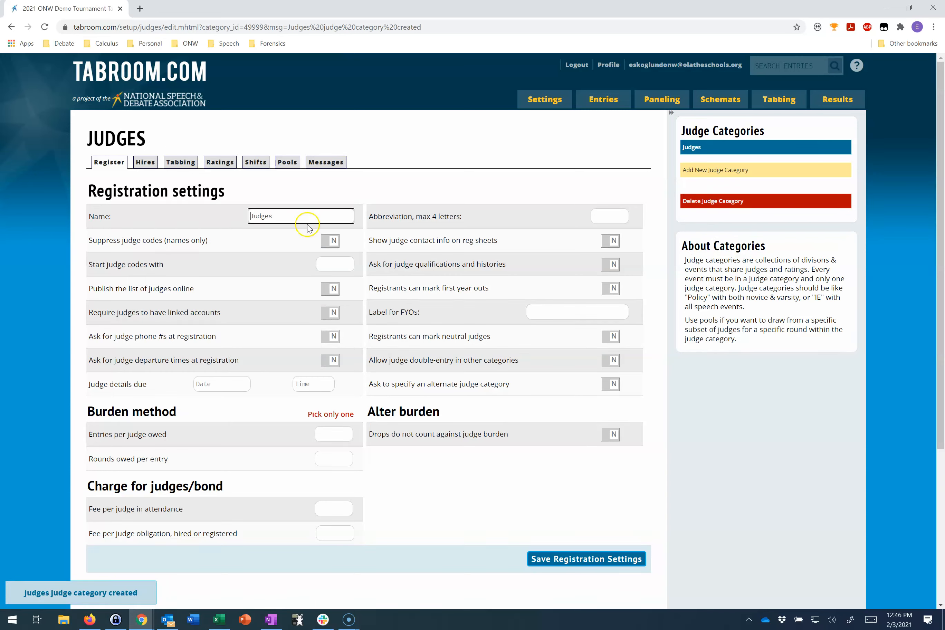
- Set the Judges category's abbreviation to JUD, publish the list of judges online, and require judges to have linked accounts
click(616, 216)
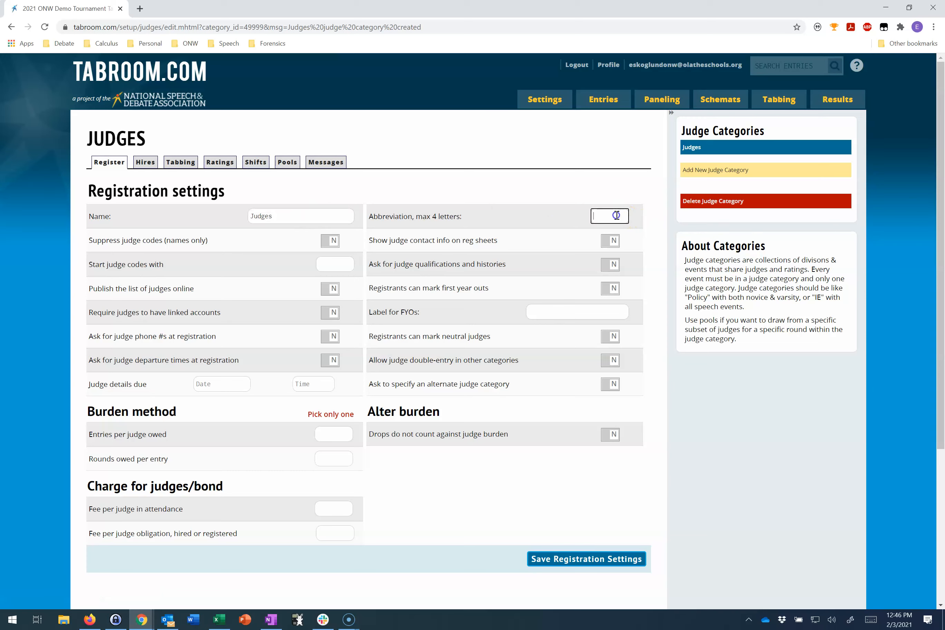
text(JUD)
click(751, 426)
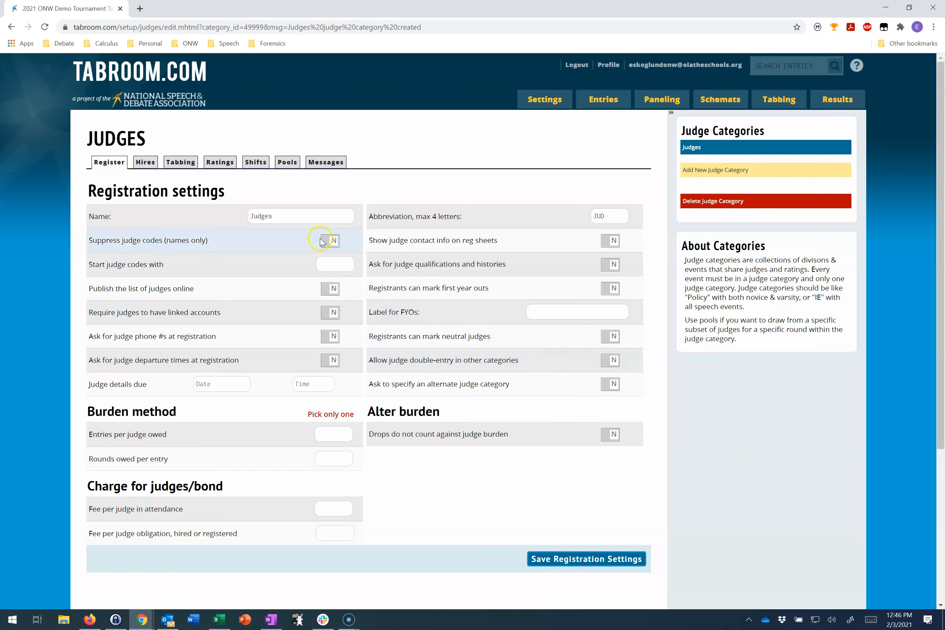
click(329, 291)
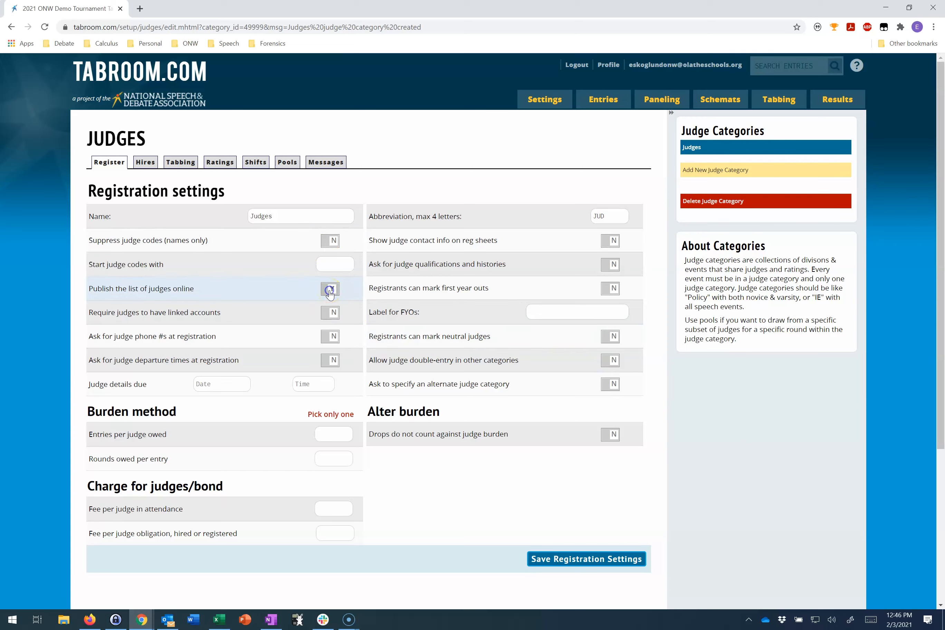
click(330, 319)
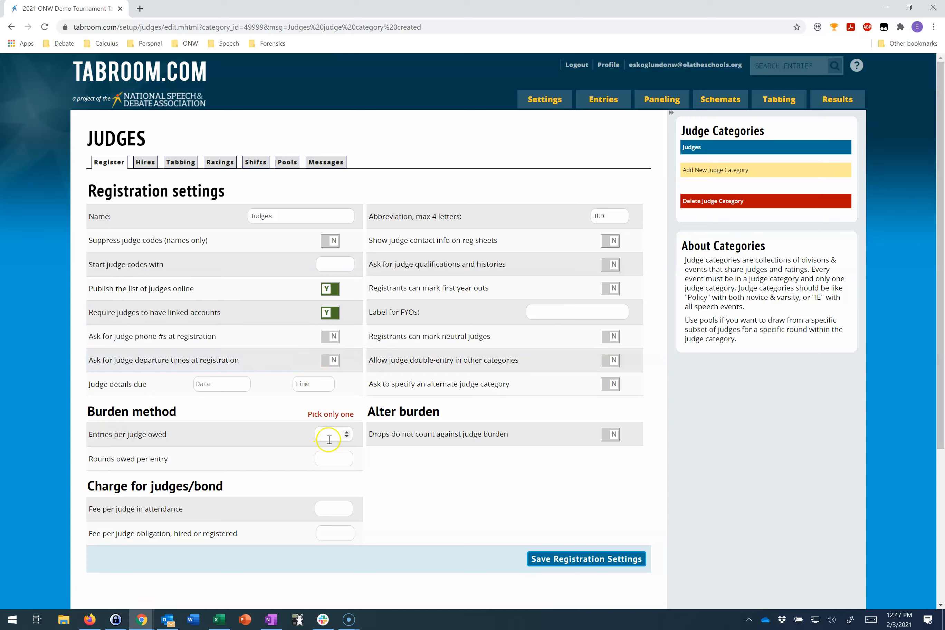
- Set the entries per judge owed to 12 and save the Judges category's registration settings
click(342, 434)
text(12)
click(374, 484)
click(547, 559)
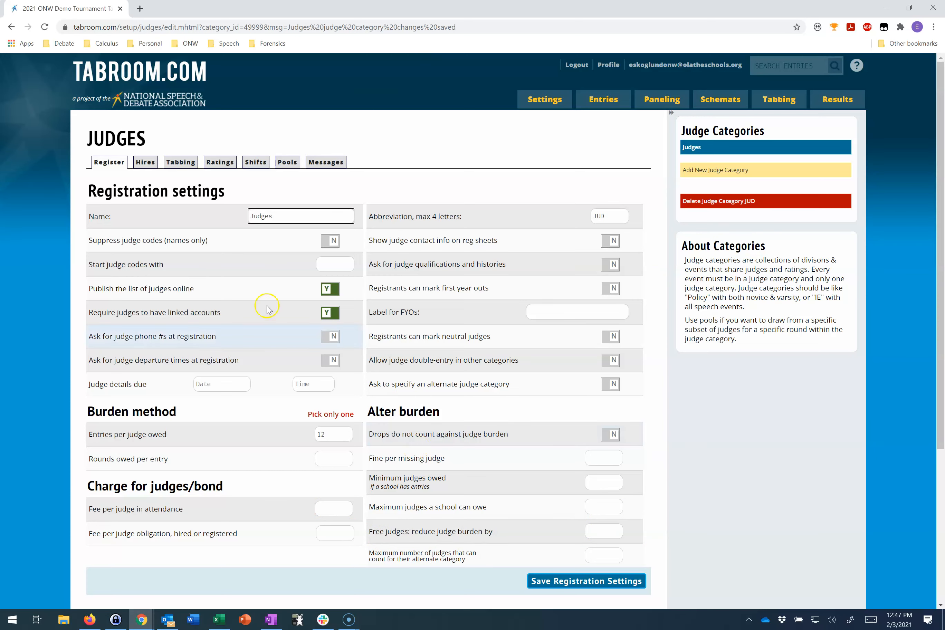
- Turn on randomized judge assignments in the Judges category's pairing settings and save the changes
click(145, 162)
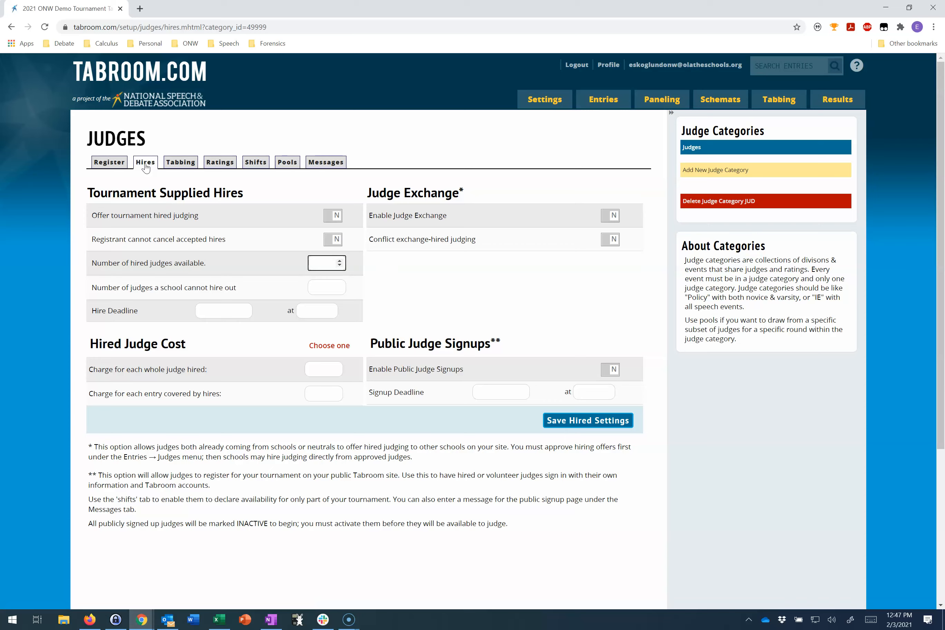
click(166, 163)
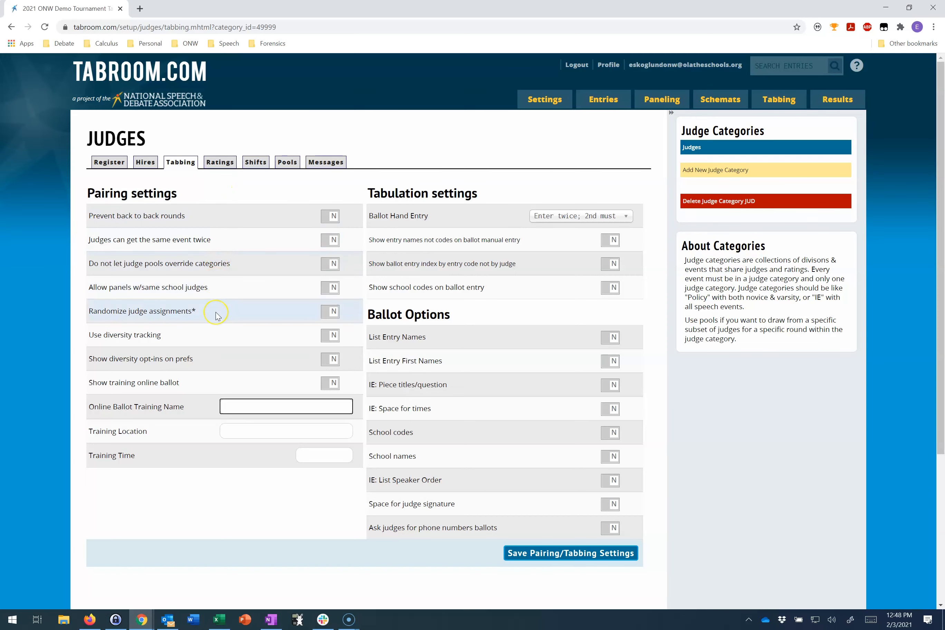
mouse_move(216, 316)
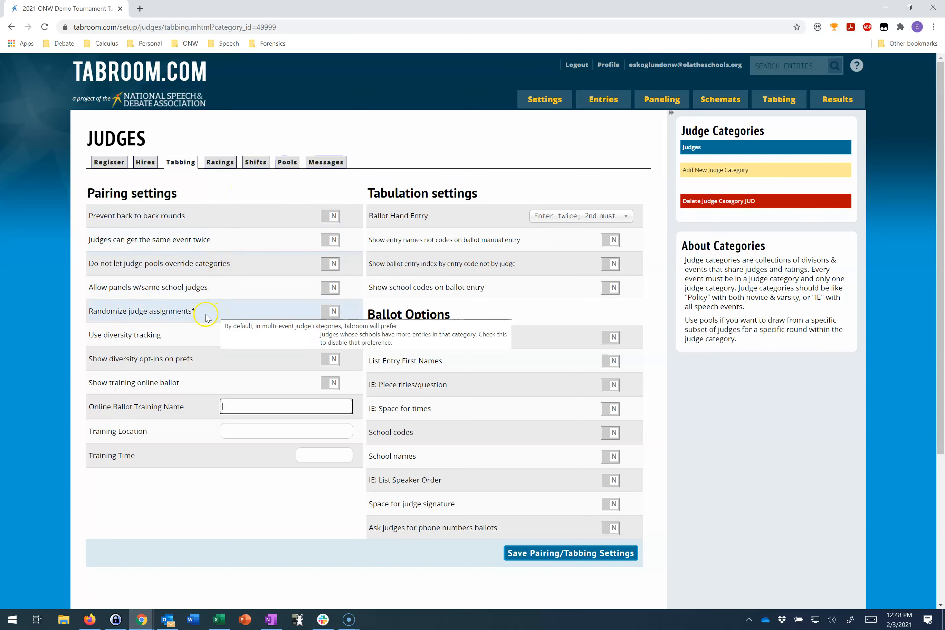
mouse_move(327, 319)
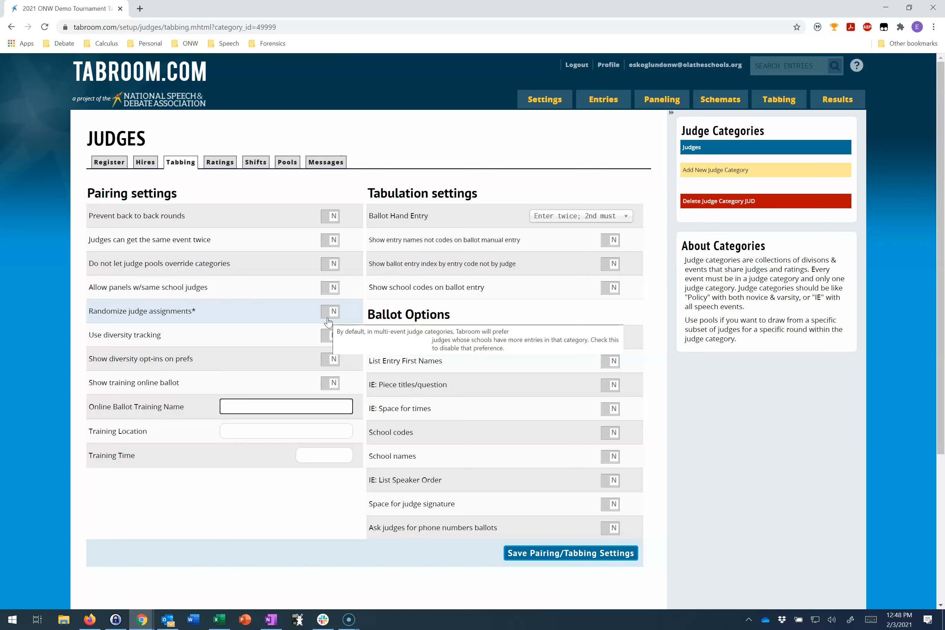
click(332, 313)
click(333, 313)
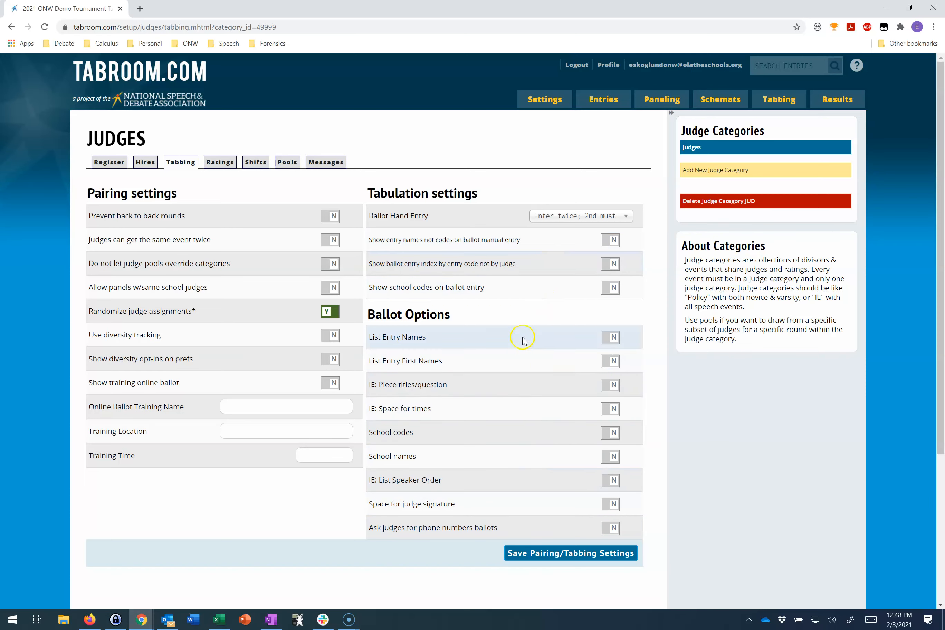
click(521, 551)
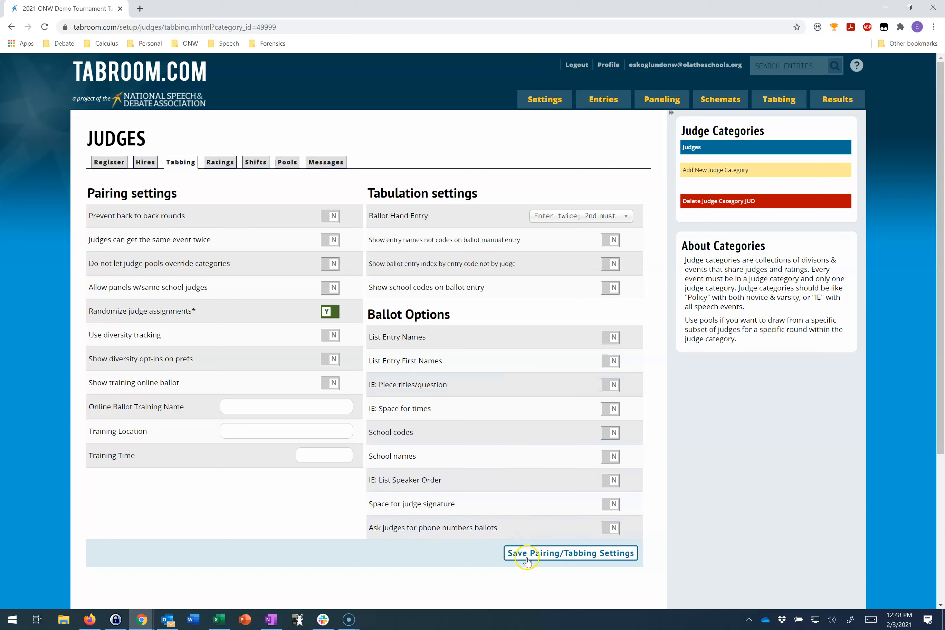
- Add a Judges category shift named Sat 8am on Saturday the 6th from 8:00 AM to 9:45 AM, and save it
click(219, 163)
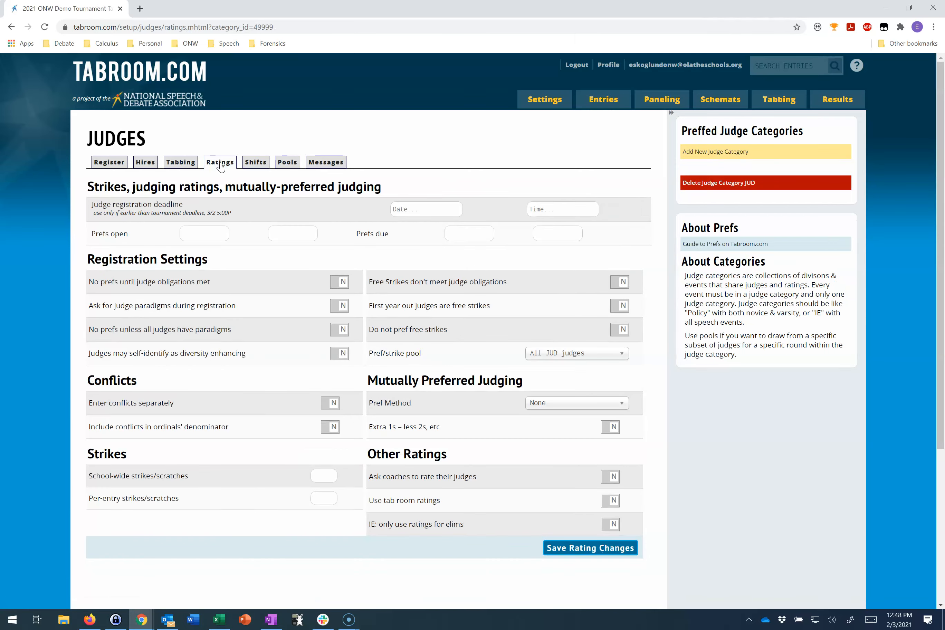
click(256, 164)
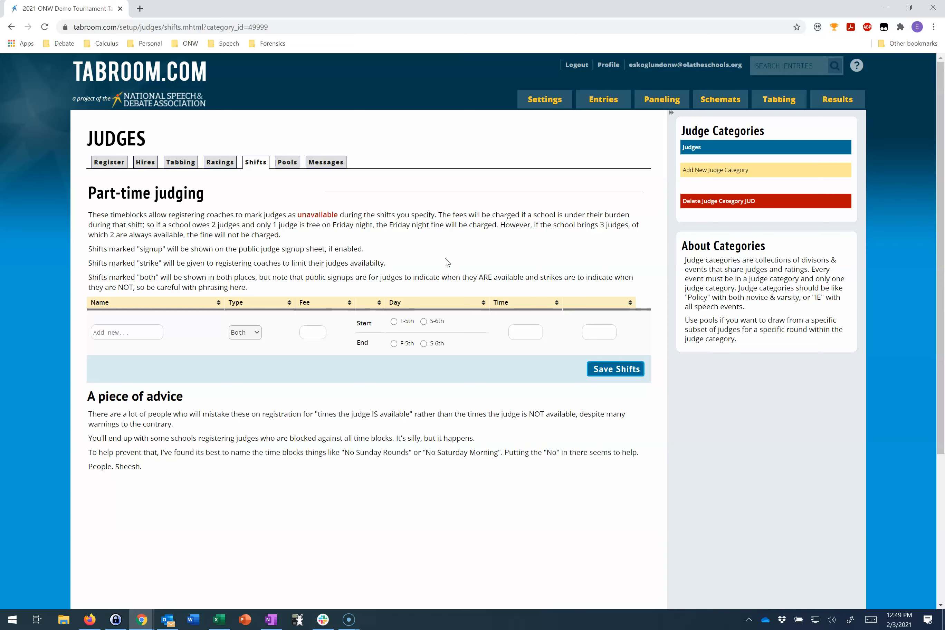
click(126, 334)
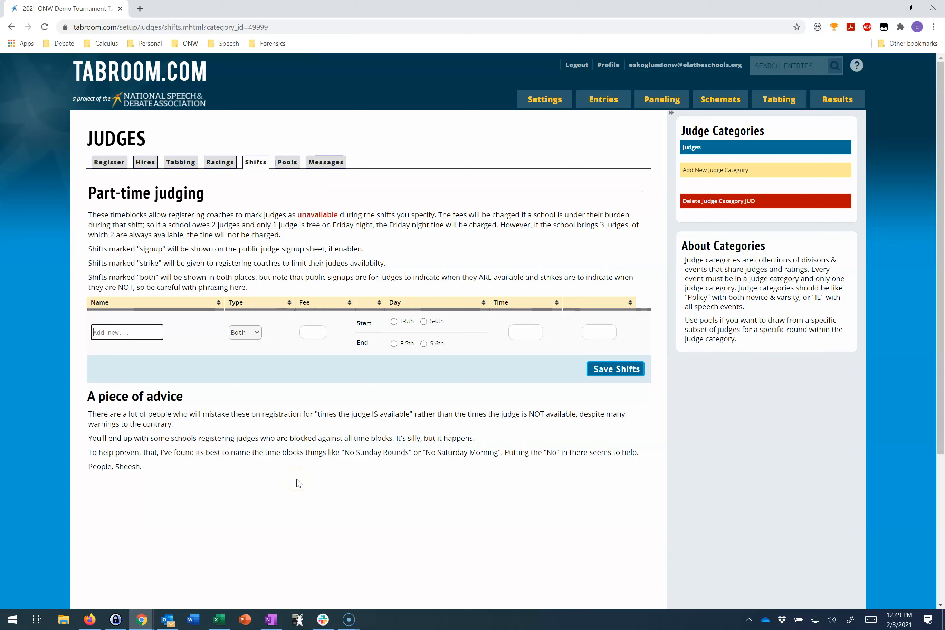
text(Sat 8am)
click(424, 321)
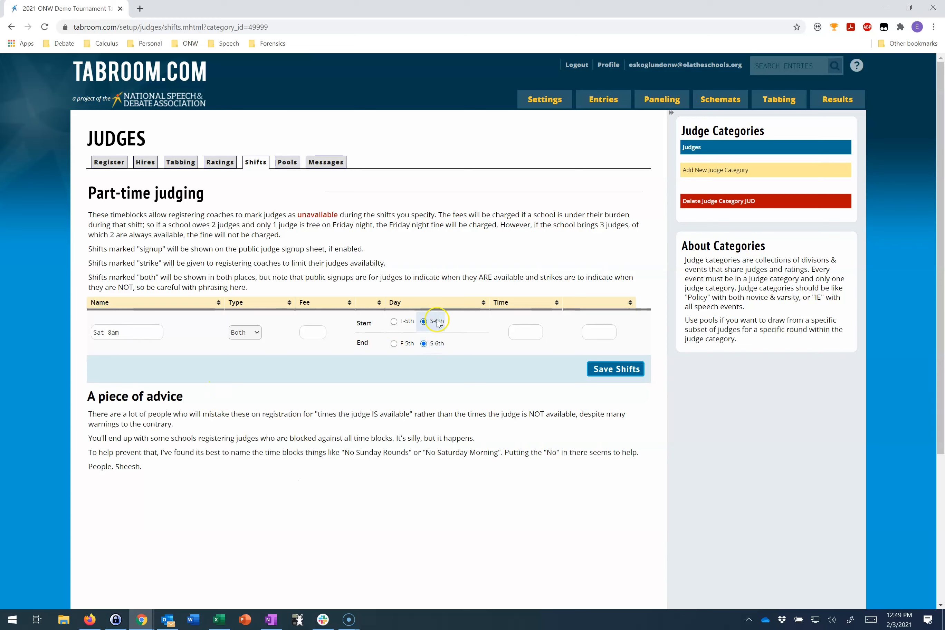
click(513, 330)
click(576, 379)
click(649, 365)
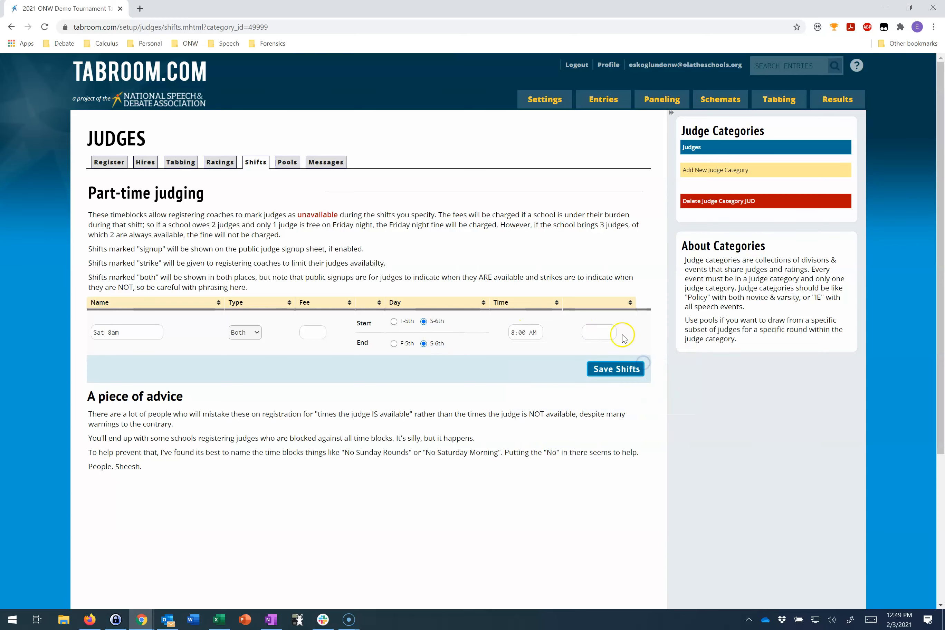
click(601, 332)
click(668, 379)
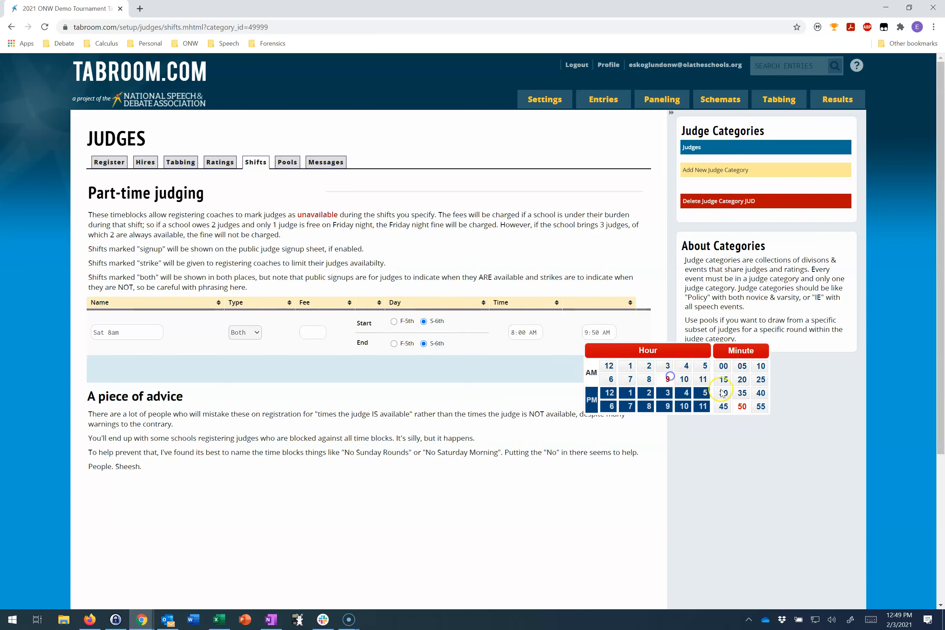
click(725, 406)
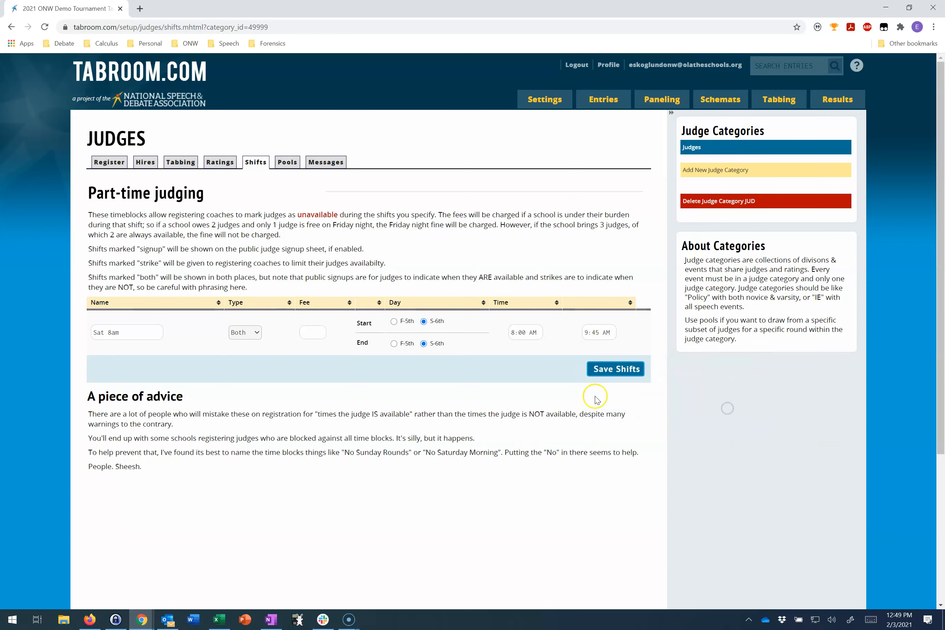
click(608, 370)
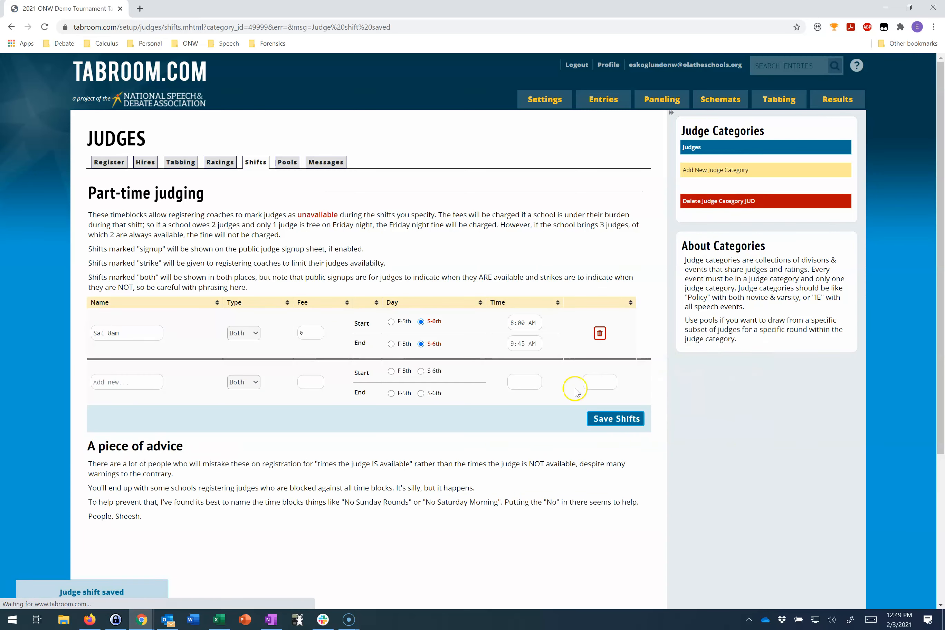
- Add and save a judging shift named Sat 10am on Saturday the 6th from 10:00 AM to 11:45 AM
click(96, 379)
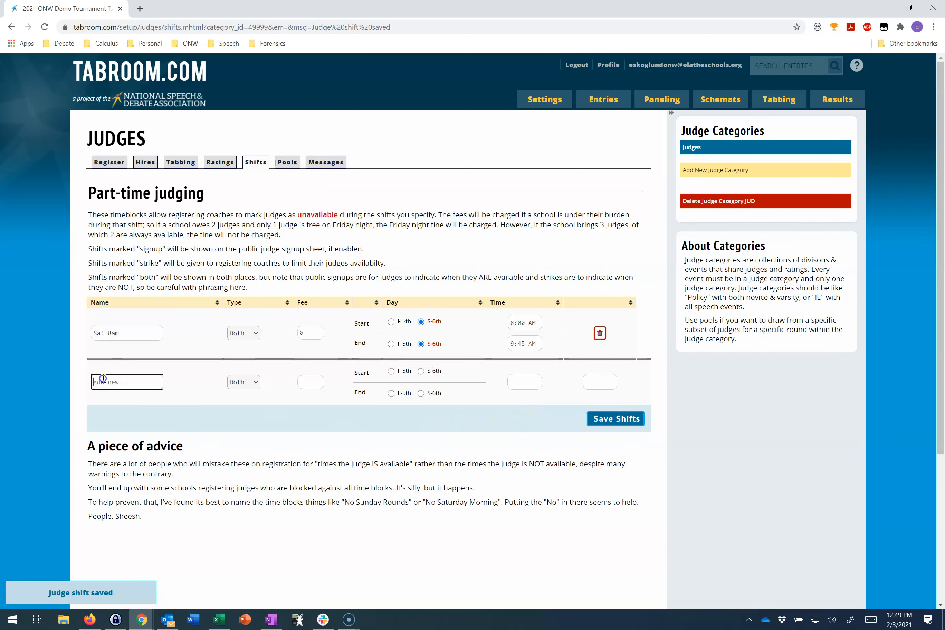
text(Sat 10am)
click(421, 371)
click(421, 393)
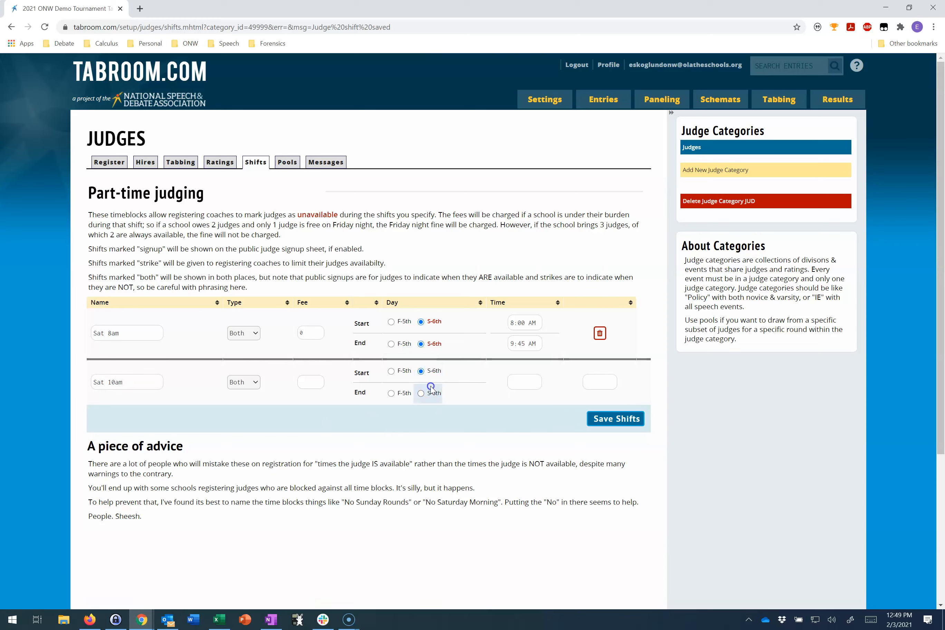
click(517, 382)
click(610, 429)
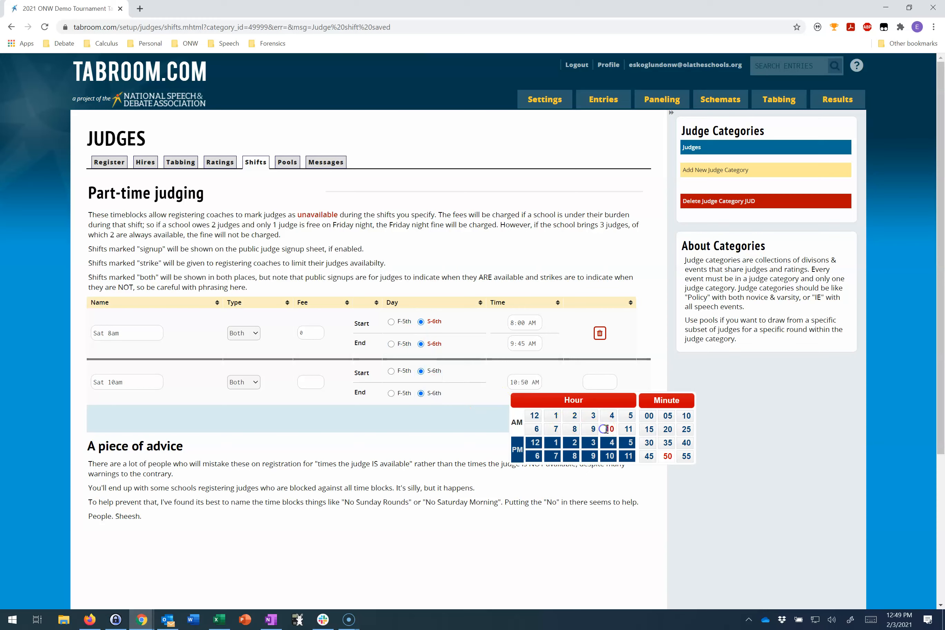
click(649, 415)
click(610, 384)
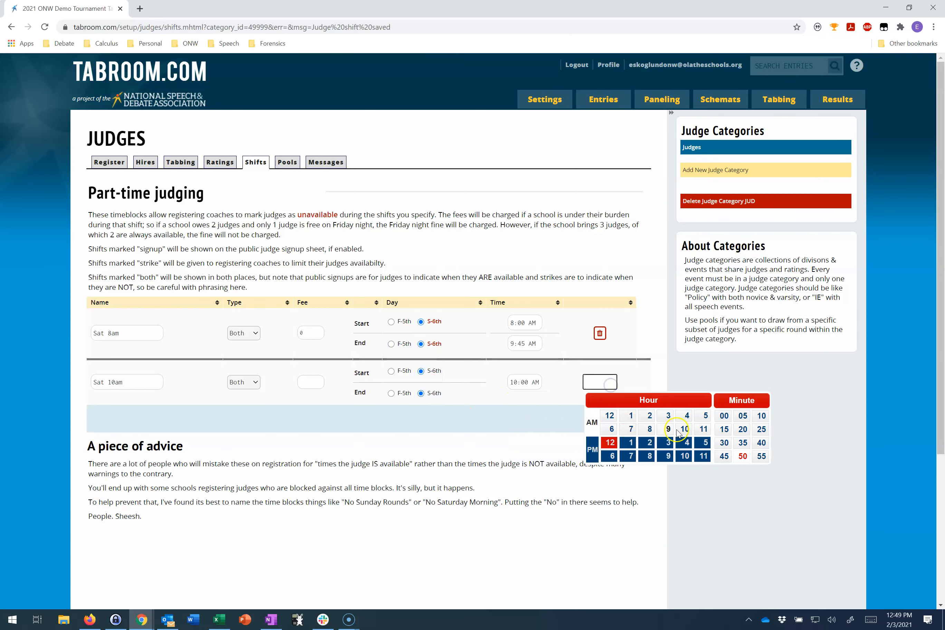
click(704, 428)
click(724, 456)
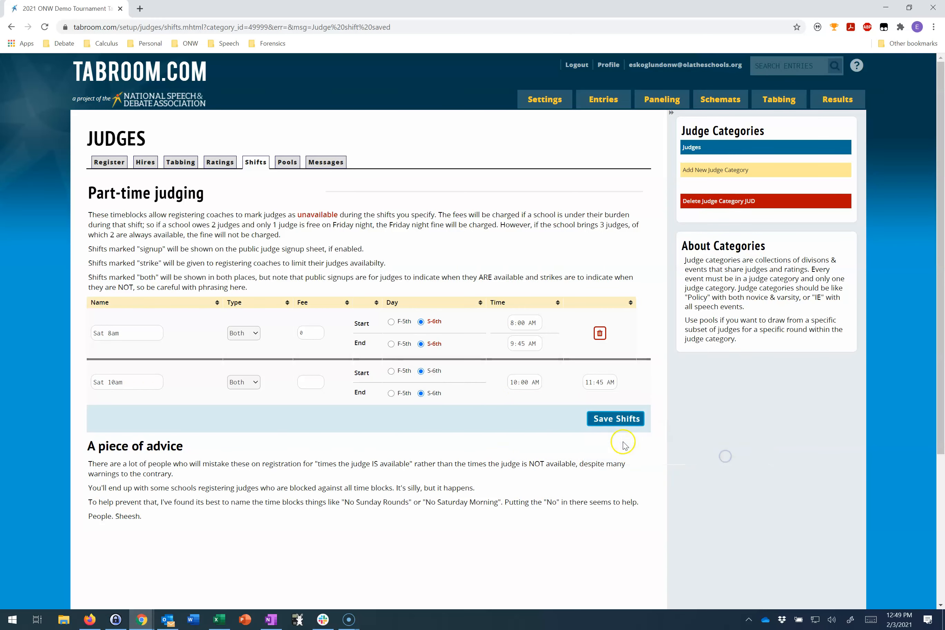
click(629, 420)
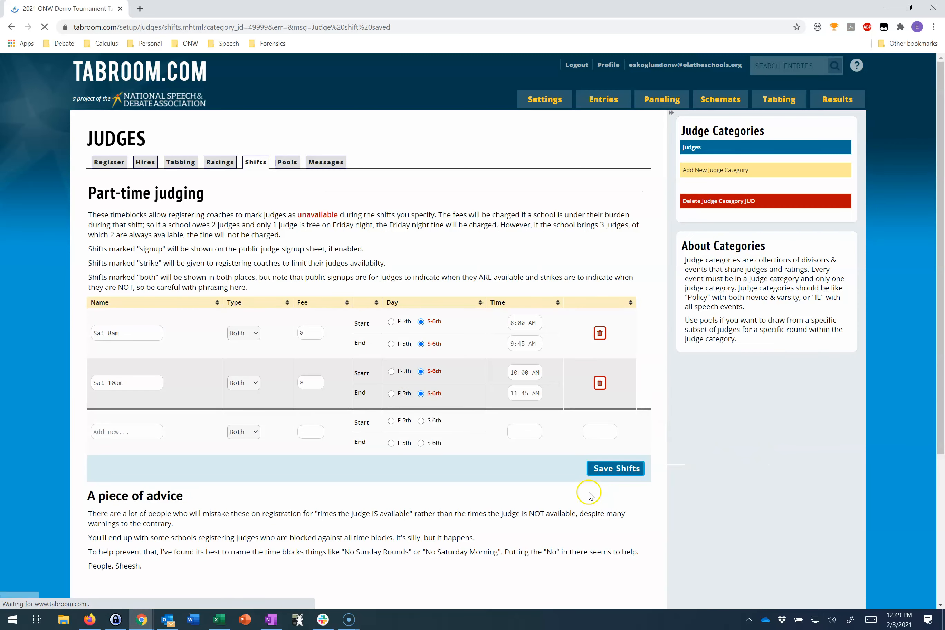
- Add and save a judging shift named Sat 12pm on Saturday the 6th from 12:00 PM to 1:45 PM
click(135, 431)
text(Sat 12pm)
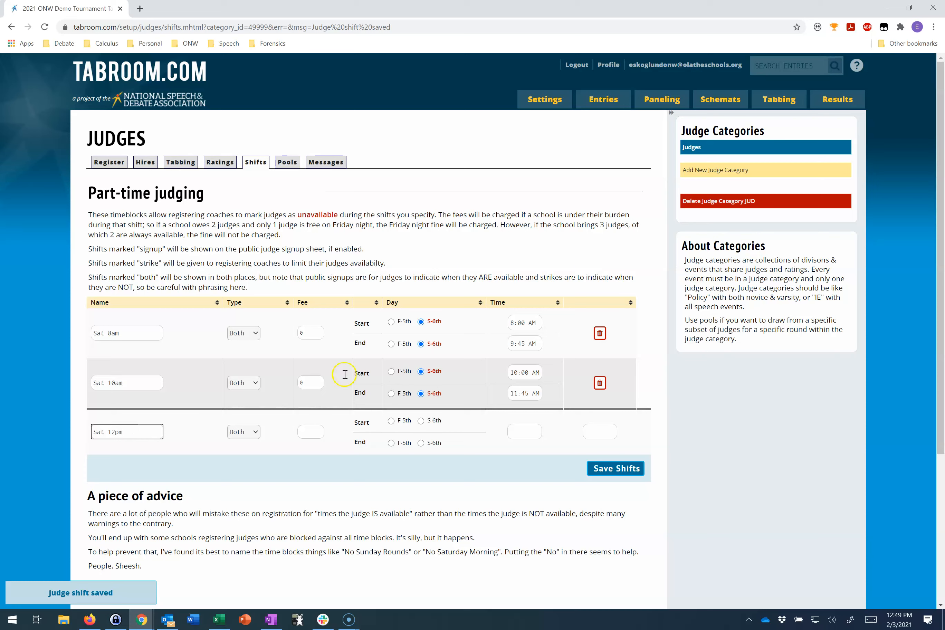
click(421, 421)
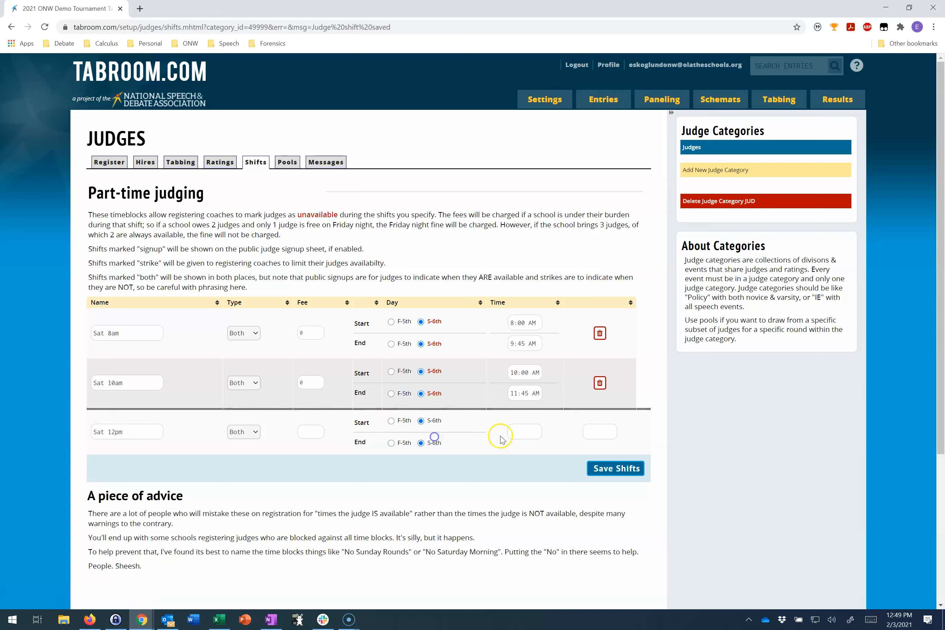
click(516, 433)
click(534, 493)
click(649, 466)
click(599, 433)
click(631, 493)
click(725, 506)
click(626, 474)
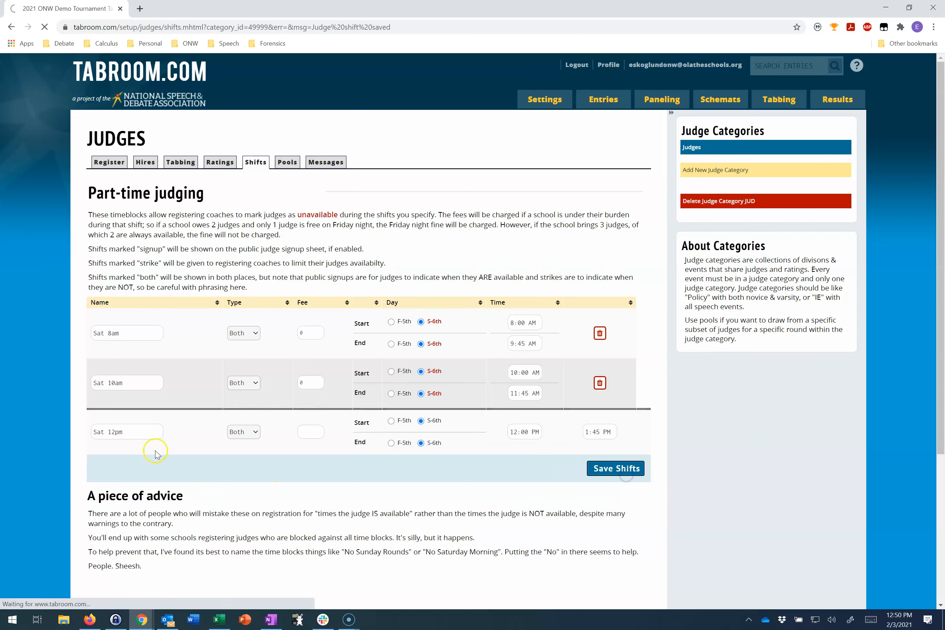
- Add and save a judging shift named Sat 2:30pm on Saturday the 6th from 2:30 PM to 4:15 PM
click(121, 481)
text(Sat 2:30pm)
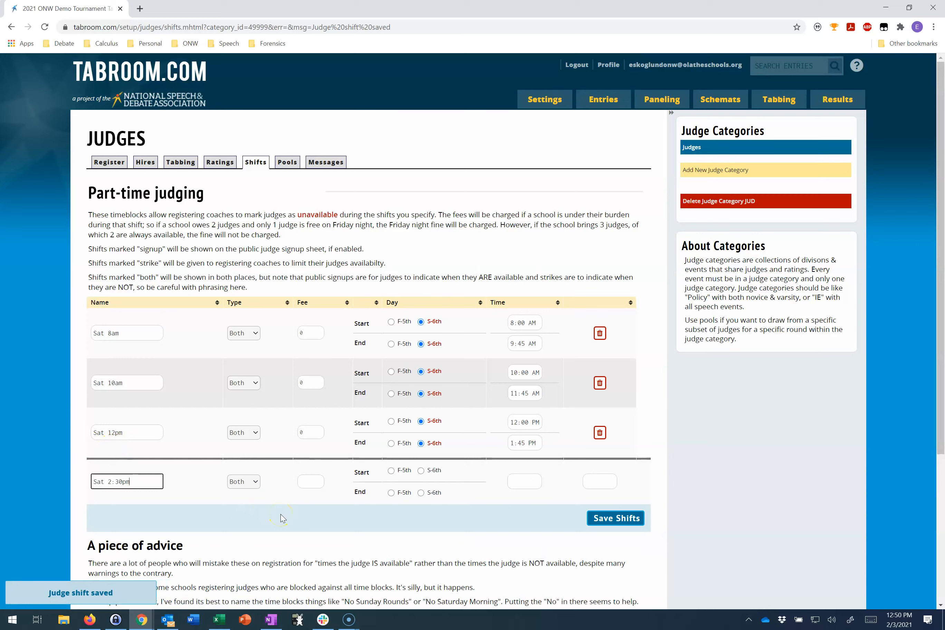
click(421, 471)
click(421, 493)
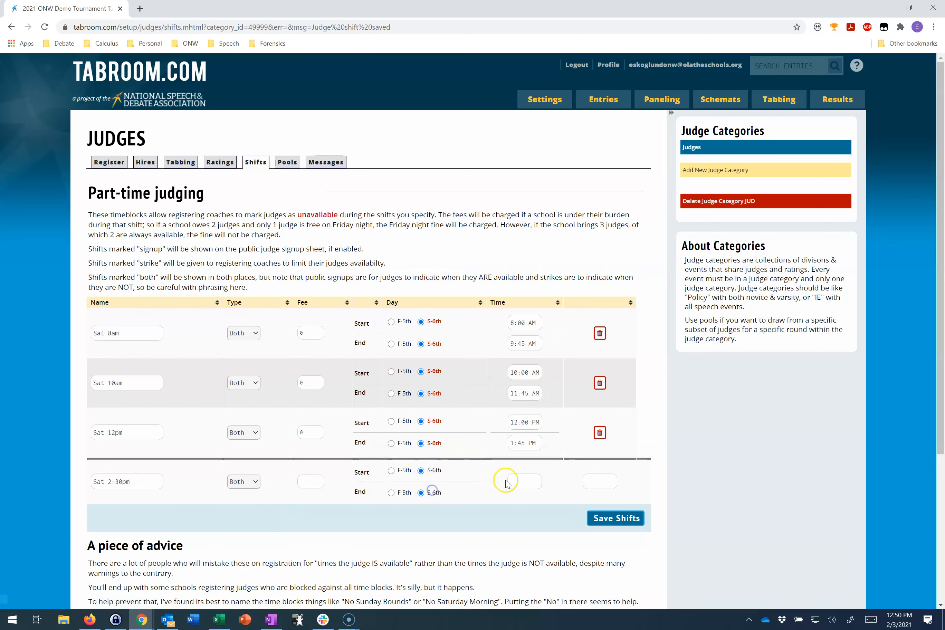
click(513, 481)
click(574, 543)
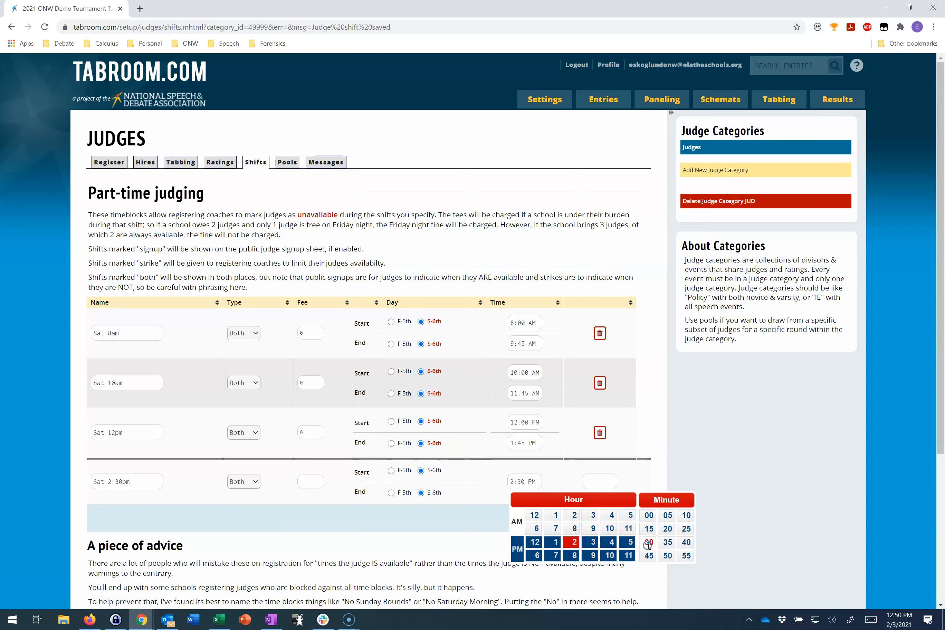
click(649, 542)
click(608, 482)
click(687, 542)
click(725, 529)
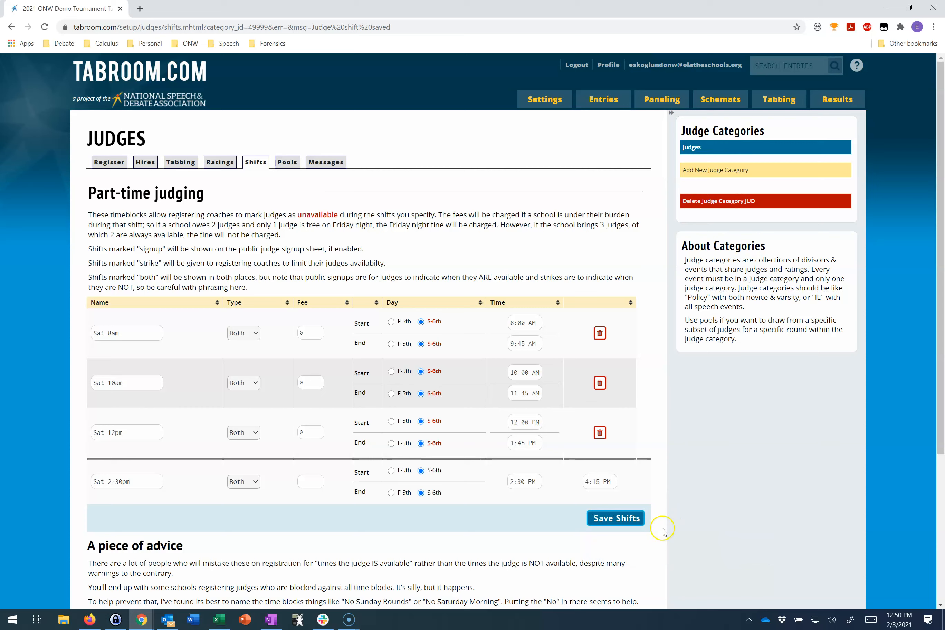
click(632, 522)
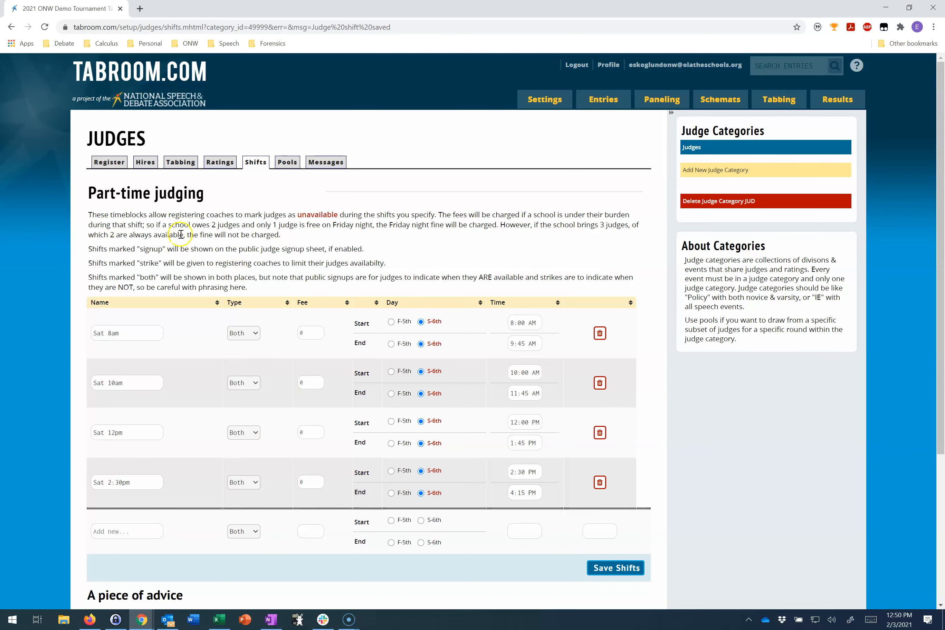
- Try to open the judge pools of the Judges category and dismiss the resulting notice
click(282, 162)
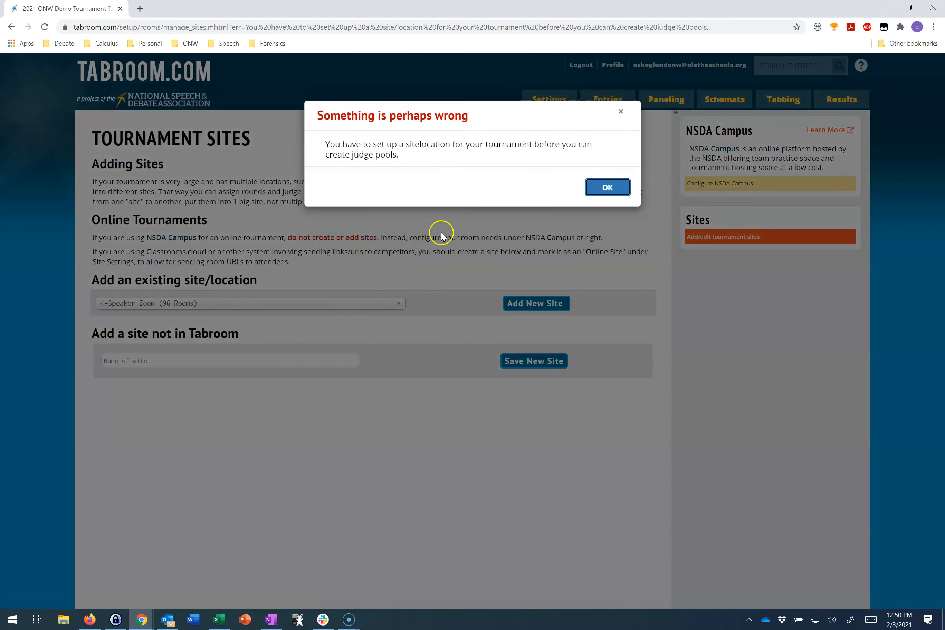
click(601, 194)
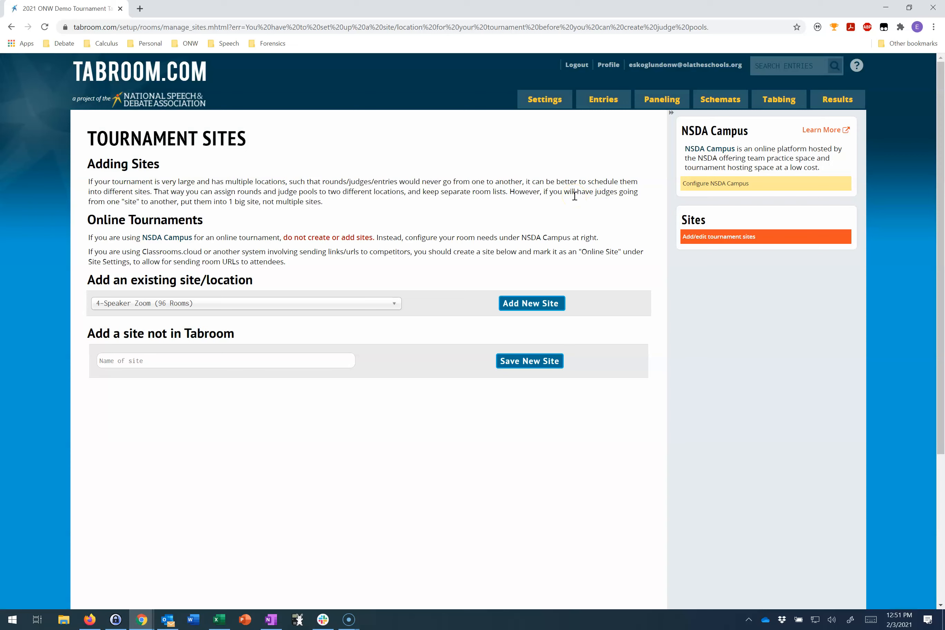
click(574, 216)
click(557, 223)
- Return to the Judges category and review its notices and messages settings
mouse_move(544, 99)
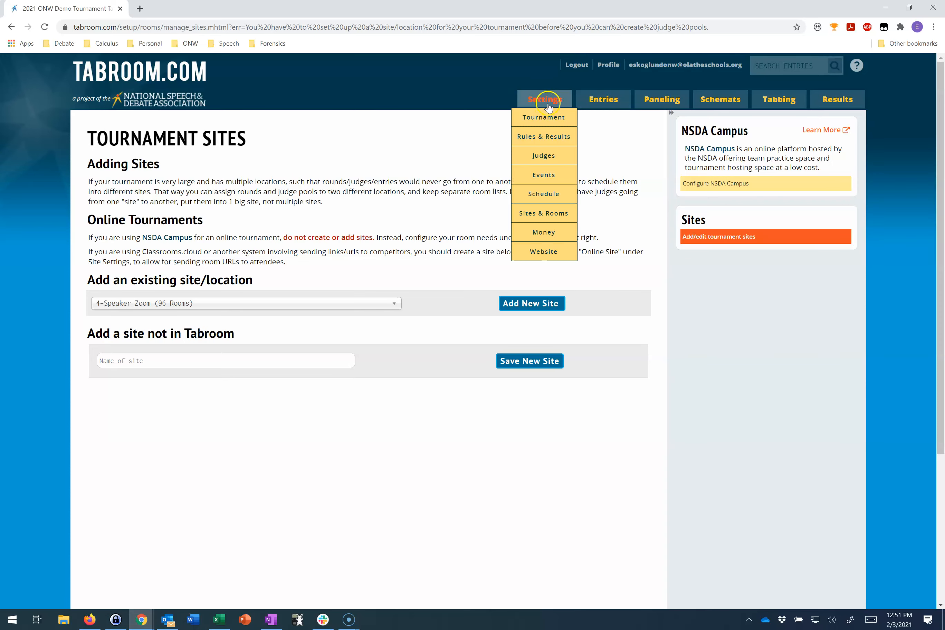
click(556, 161)
click(327, 162)
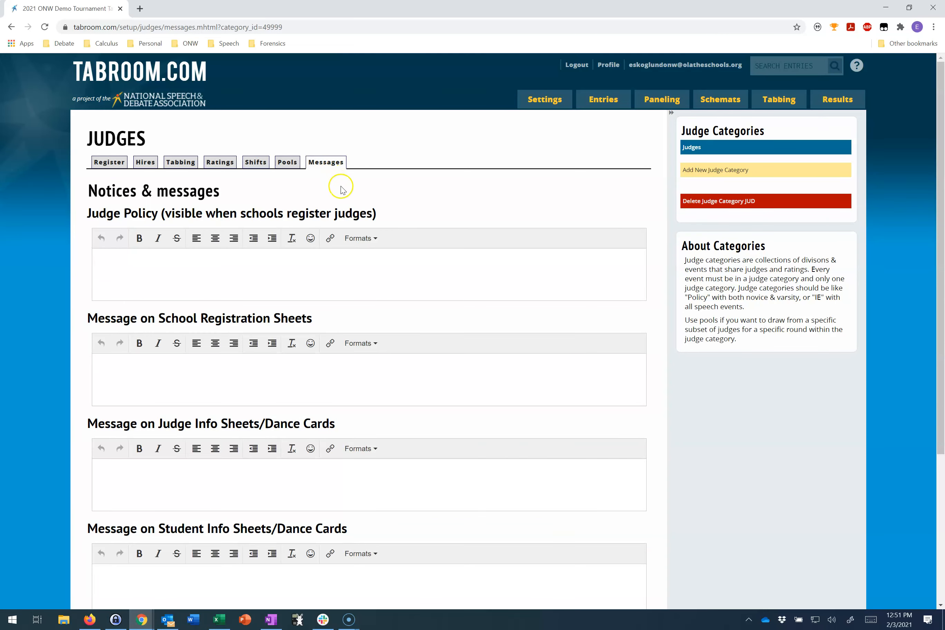
scroll(340, 187, down, 4)
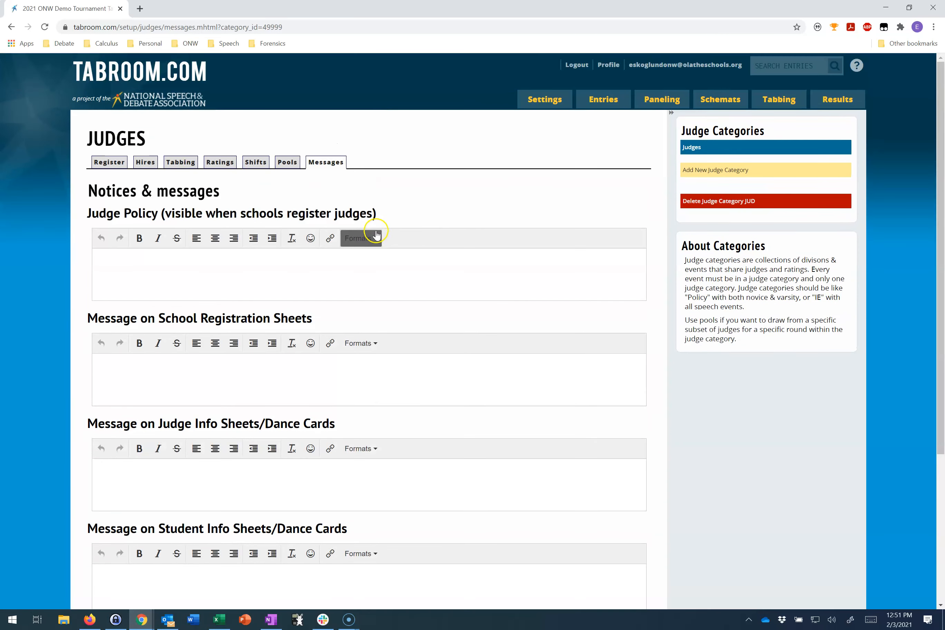
scroll(369, 232, up, 4)
- Start a new event in the event settings named Dramatic Interp, with abbreviation DI and a per-entry fee of 6
mouse_move(523, 97)
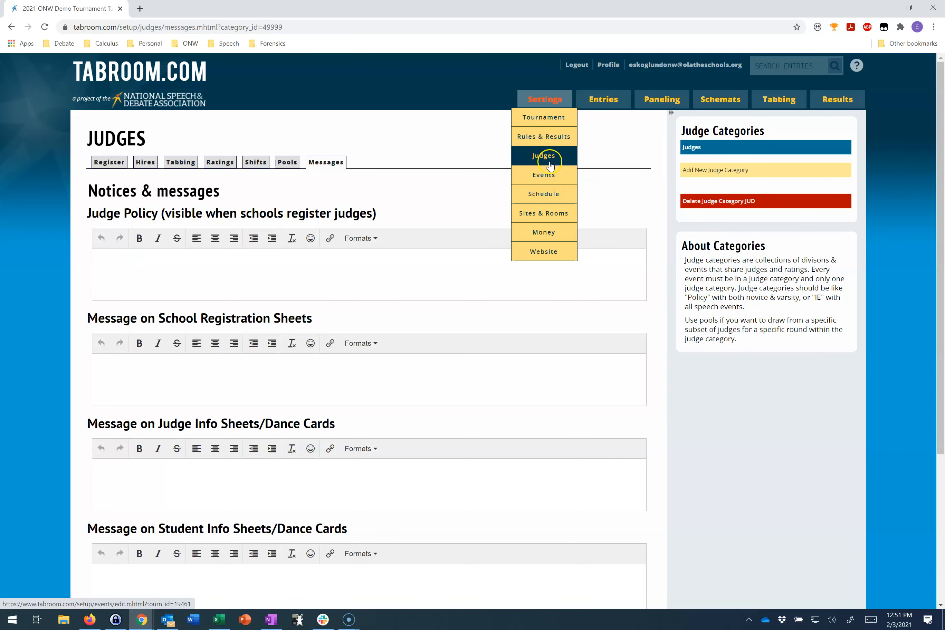
click(549, 183)
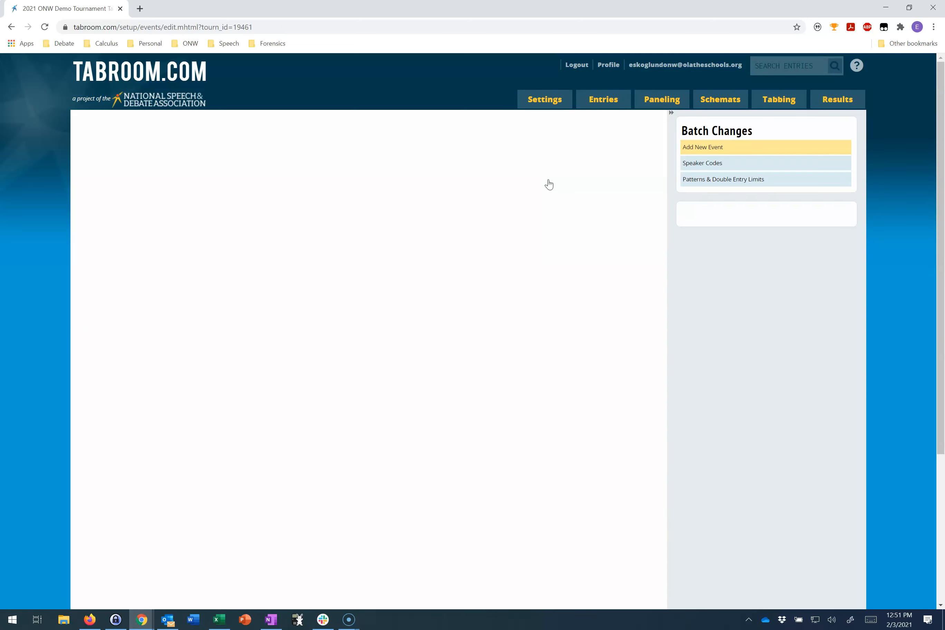
click(733, 148)
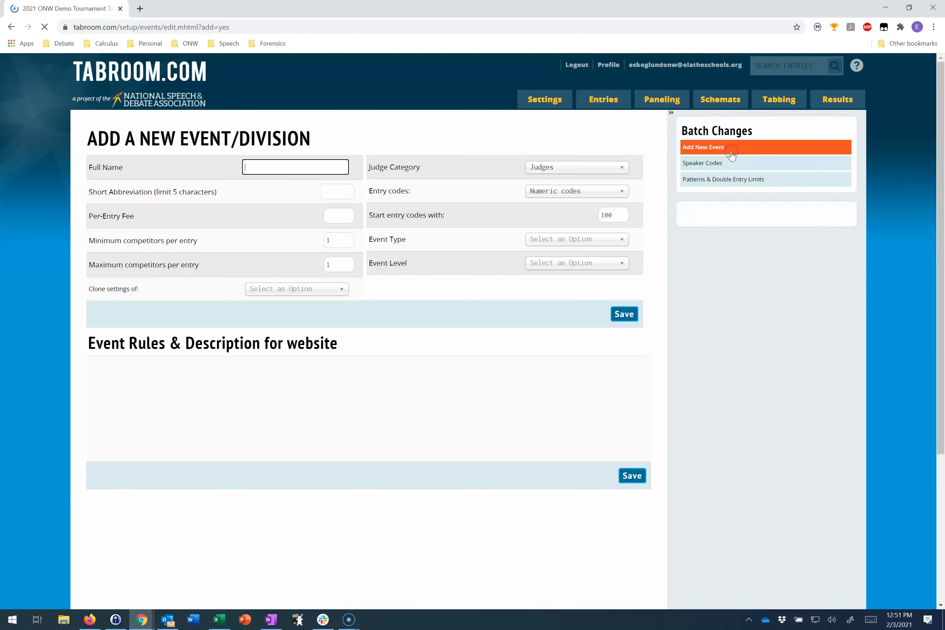
text(Dramatin)
key(BackSpace)
key(BackSpace)
text(c Inter)
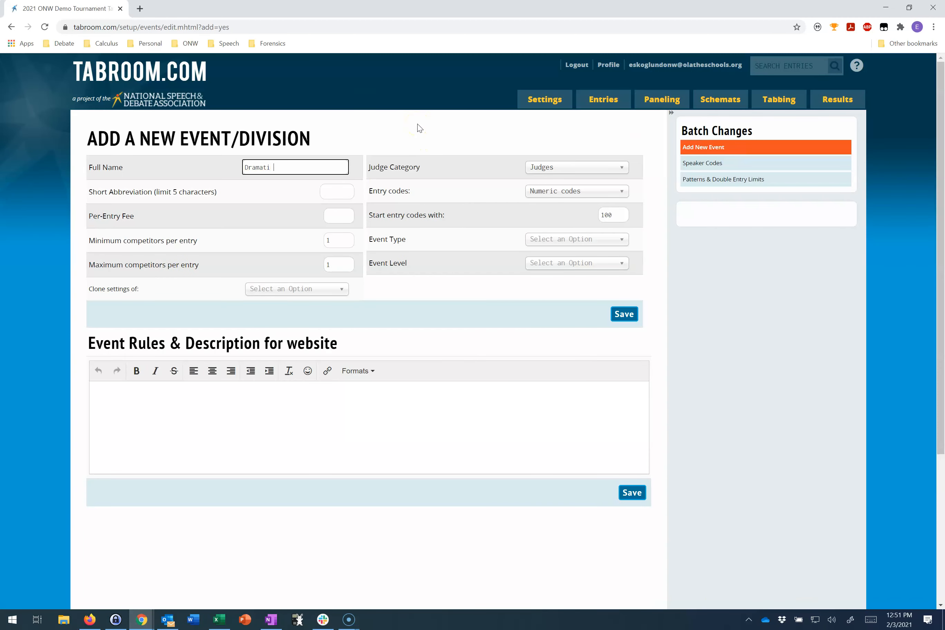
text(p)
click(335, 191)
text(DI)
click(328, 217)
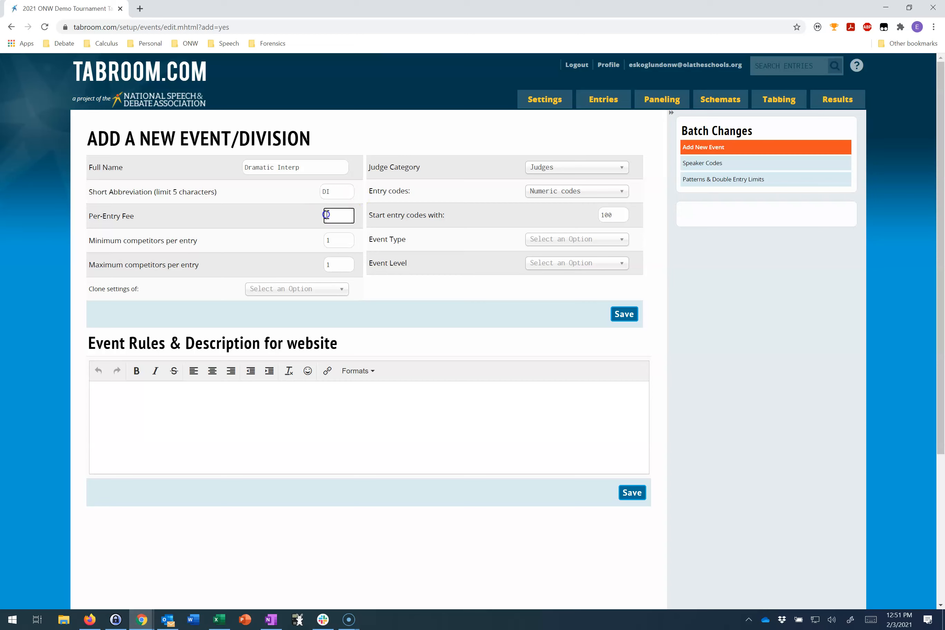
text(6)
click(450, 345)
- Set the new event's entry codes to School code & entry name, event type to Speech and level to Open/Varsity, and save it
click(560, 174)
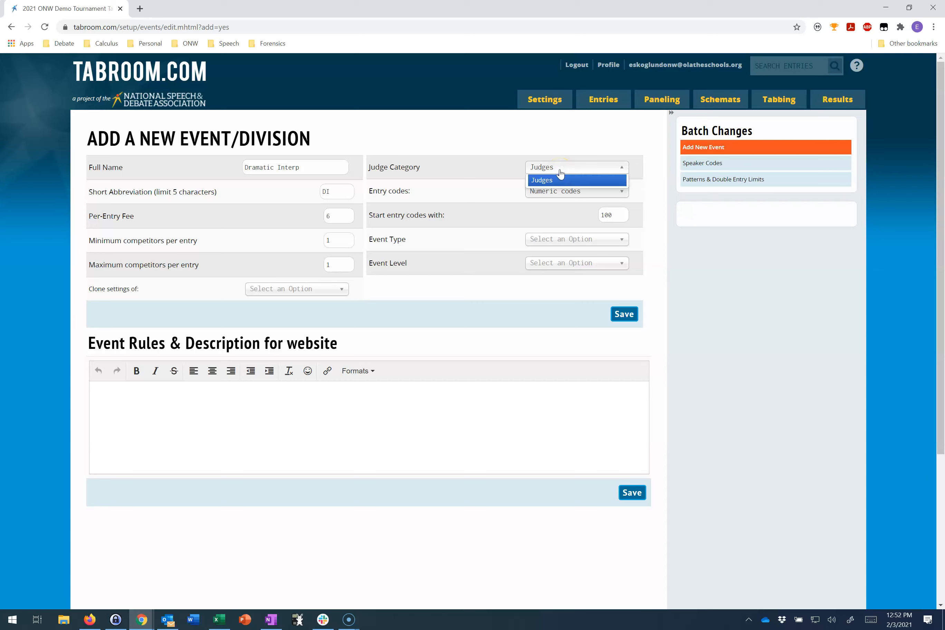
click(560, 173)
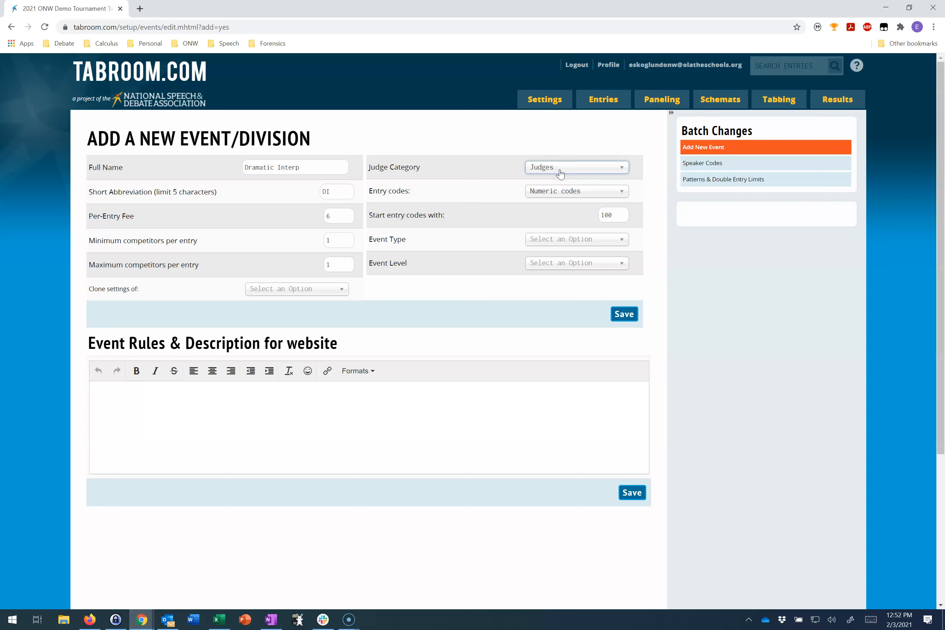
click(560, 191)
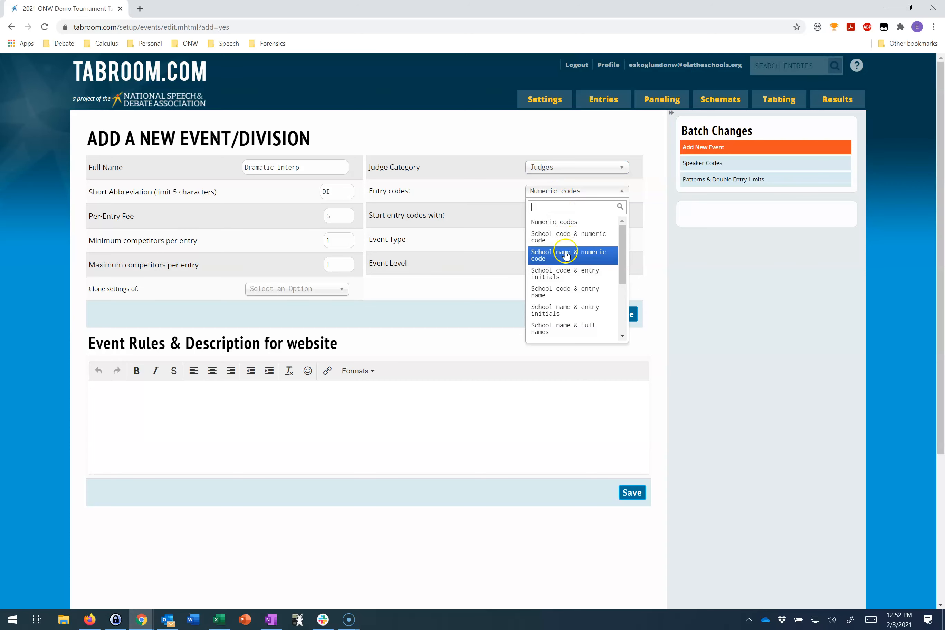
click(557, 292)
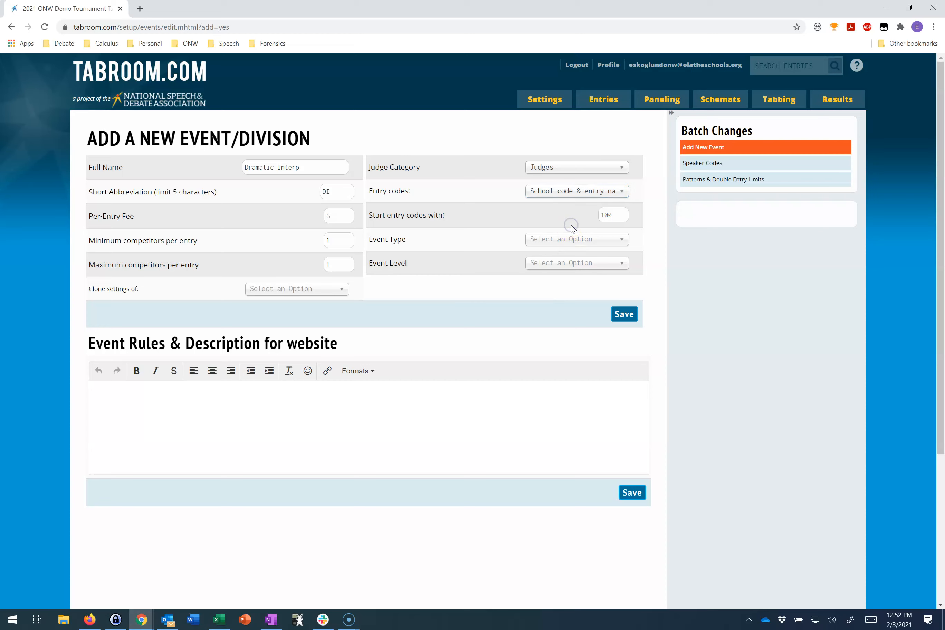
click(571, 239)
click(563, 271)
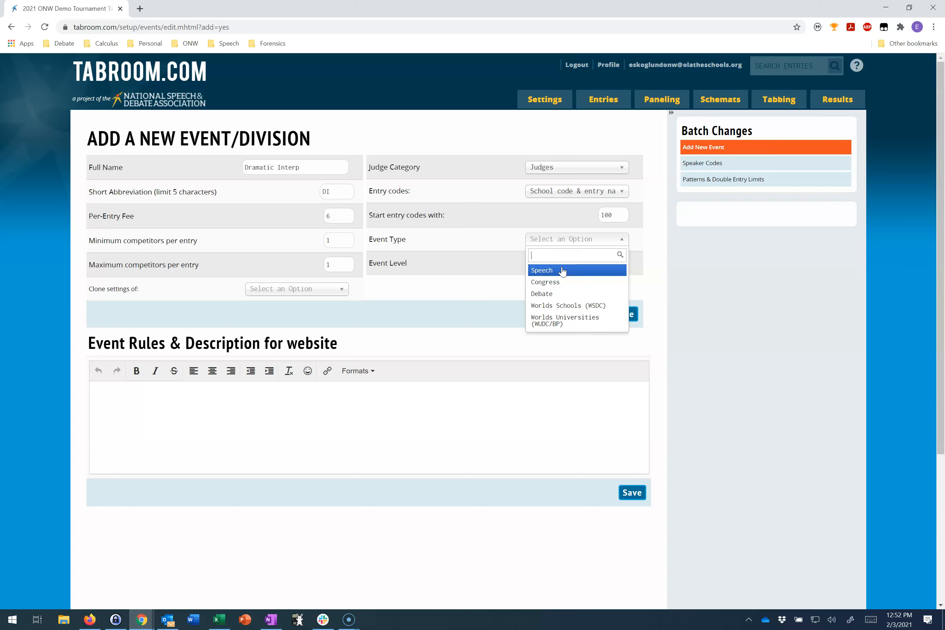
click(562, 265)
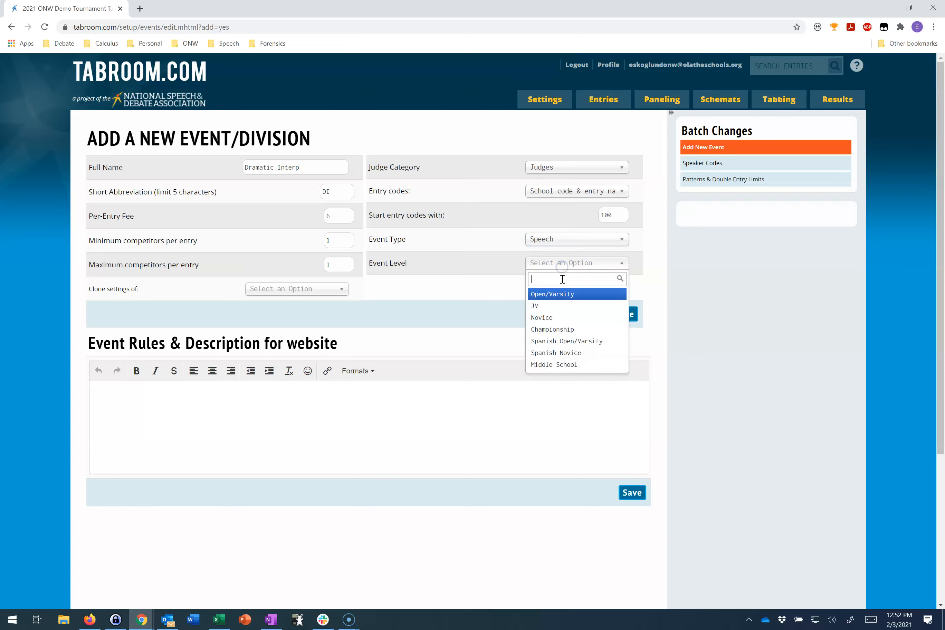
click(562, 294)
click(618, 315)
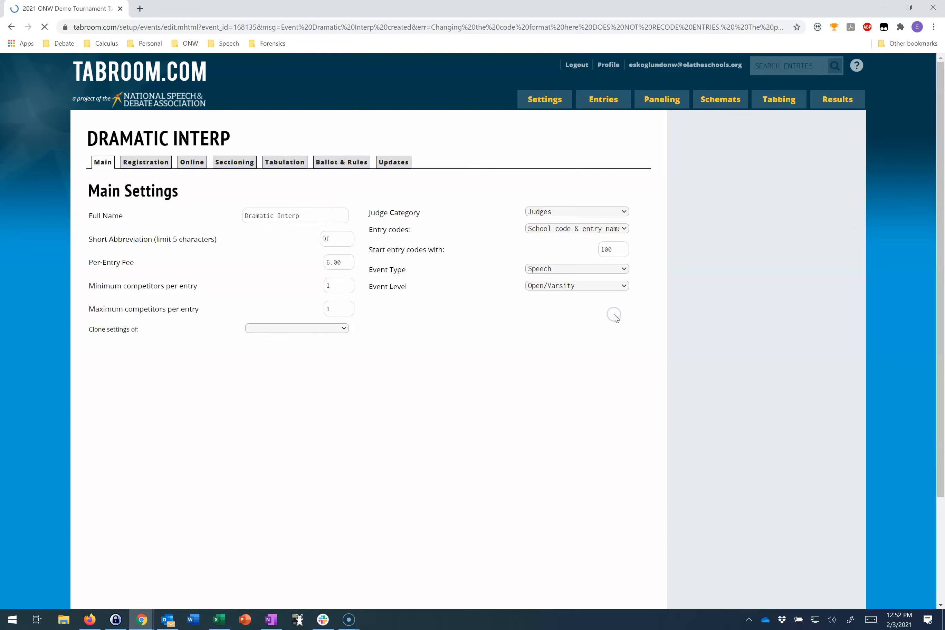
- Try to choose an NSDA Points option in Dramatic Interp's main settings
click(605, 197)
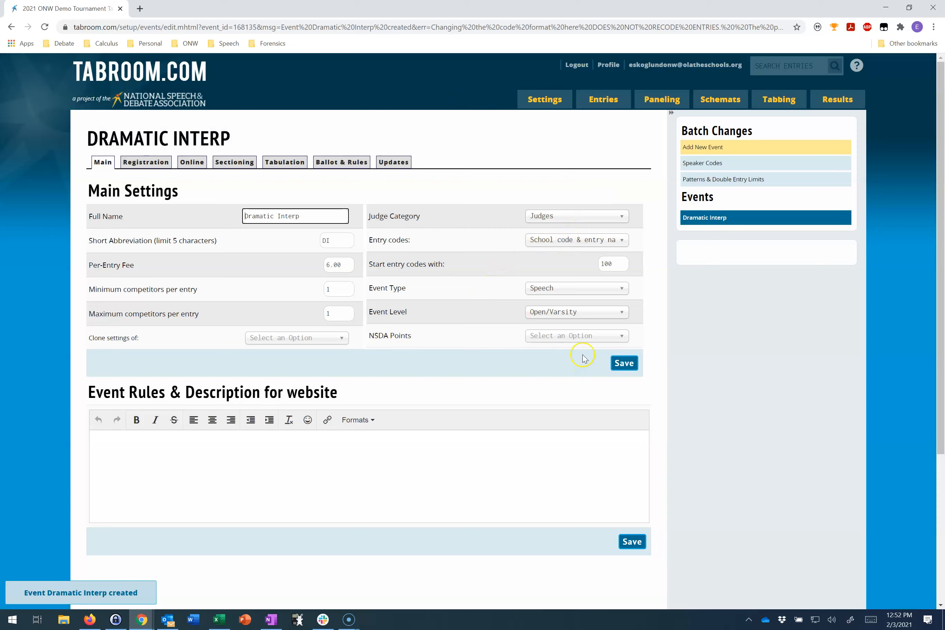
click(570, 340)
click(679, 335)
click(604, 342)
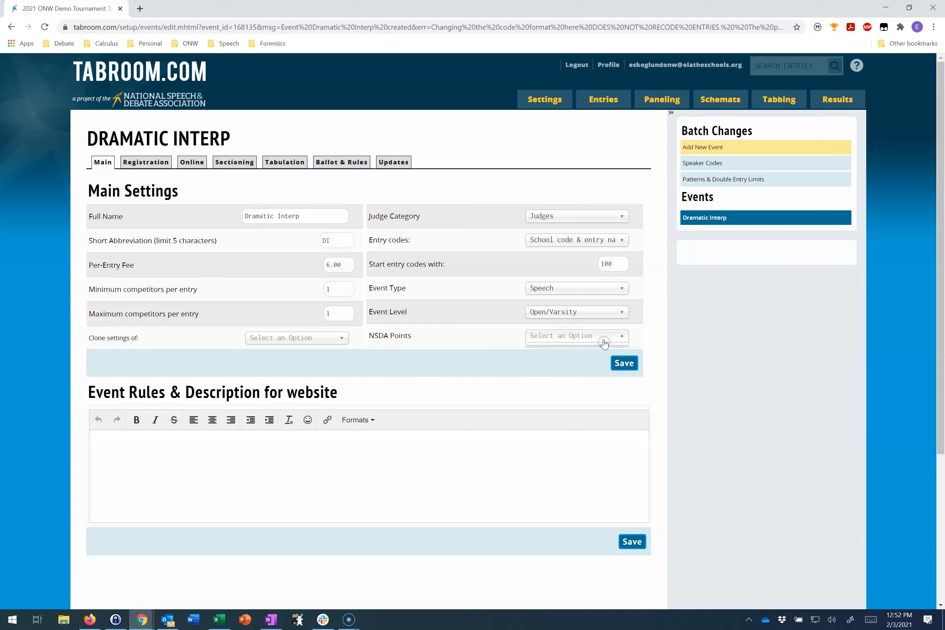
click(603, 342)
click(566, 354)
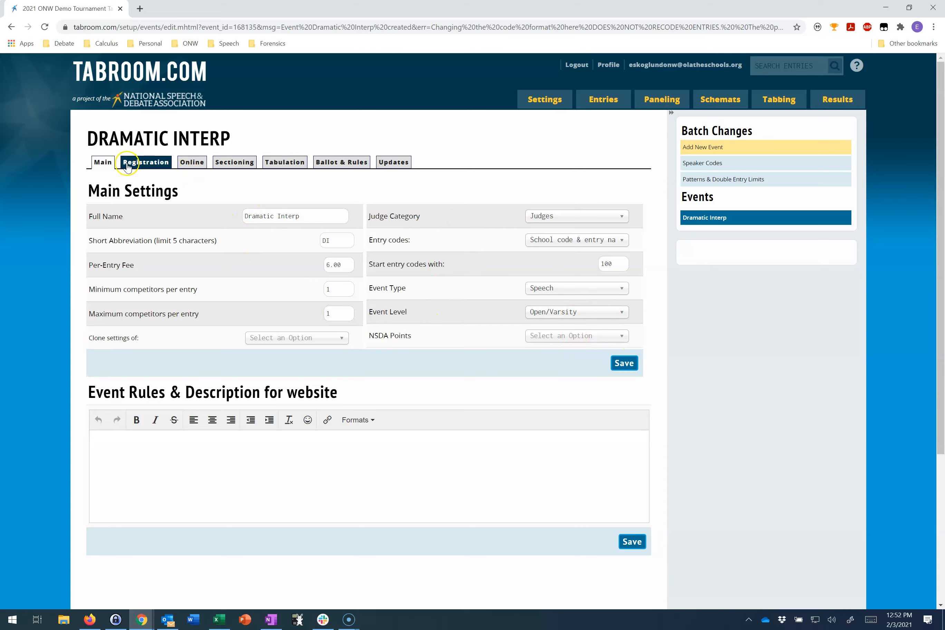
click(101, 164)
click(537, 341)
click(548, 352)
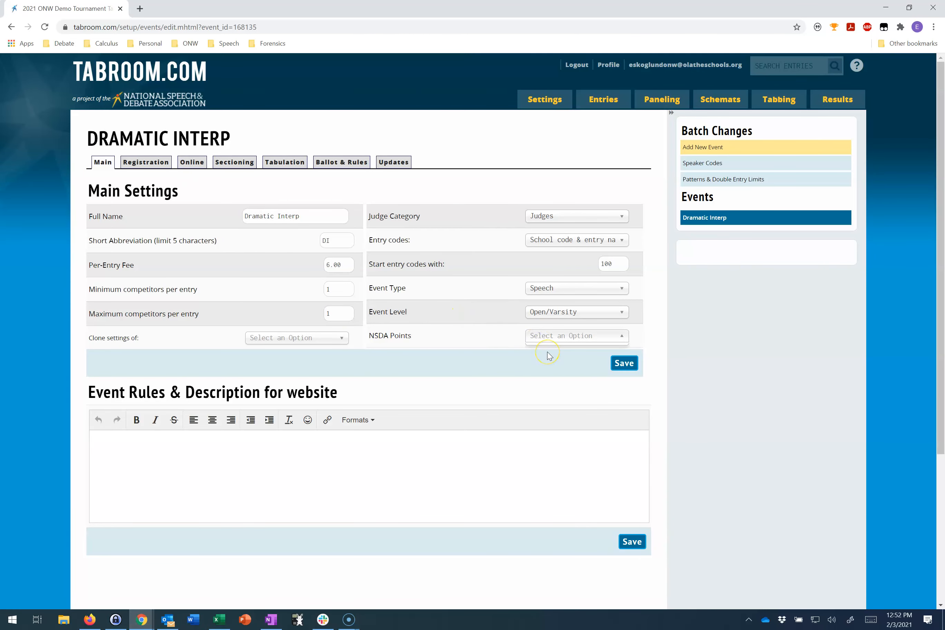
click(554, 322)
click(556, 321)
click(490, 318)
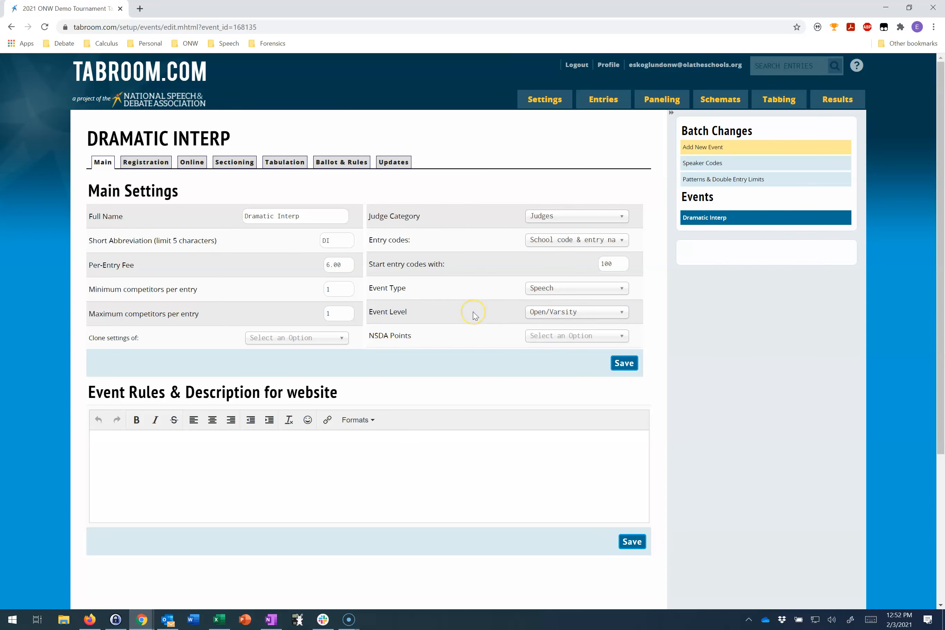
- Turn on publishing the field report/entry list on the web in Dramatic Interp's registration settings
click(149, 169)
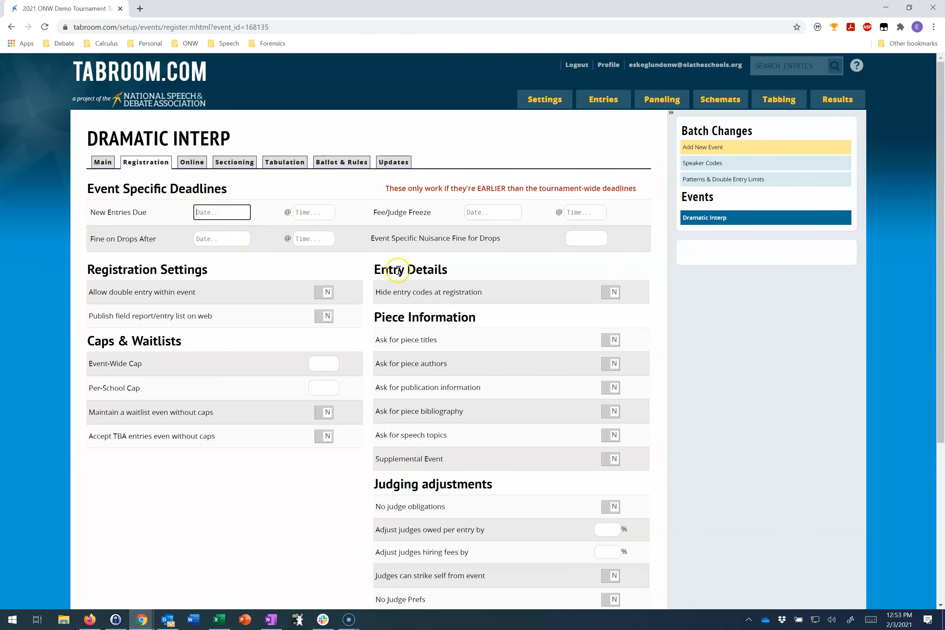
key(super)
click(329, 252)
click(358, 256)
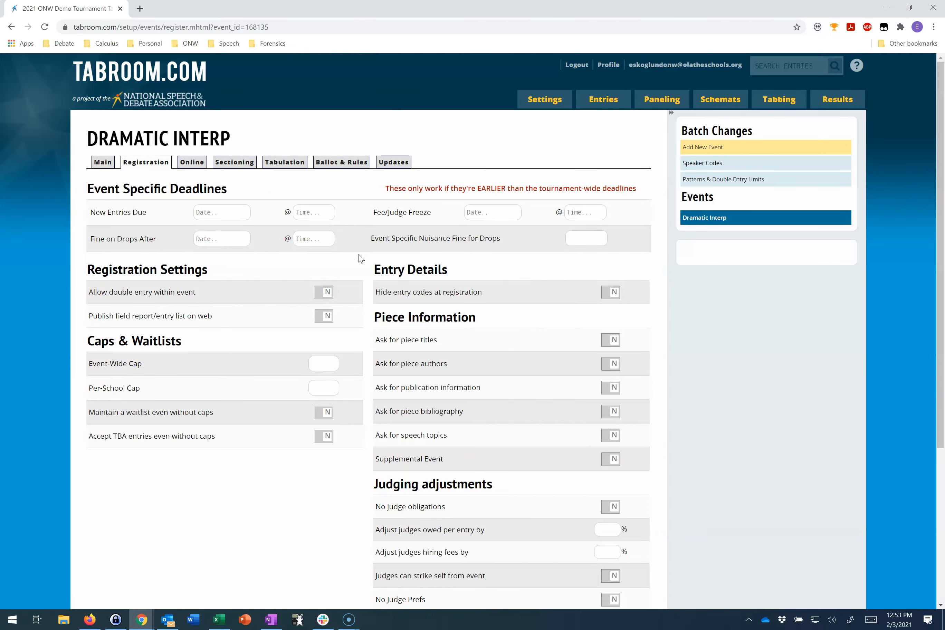
click(362, 266)
click(322, 319)
- Enable the waitlist without caps, waitlisting of all entries, the waitlist on field reports, and TBA entries even without caps
click(324, 364)
click(321, 386)
click(326, 413)
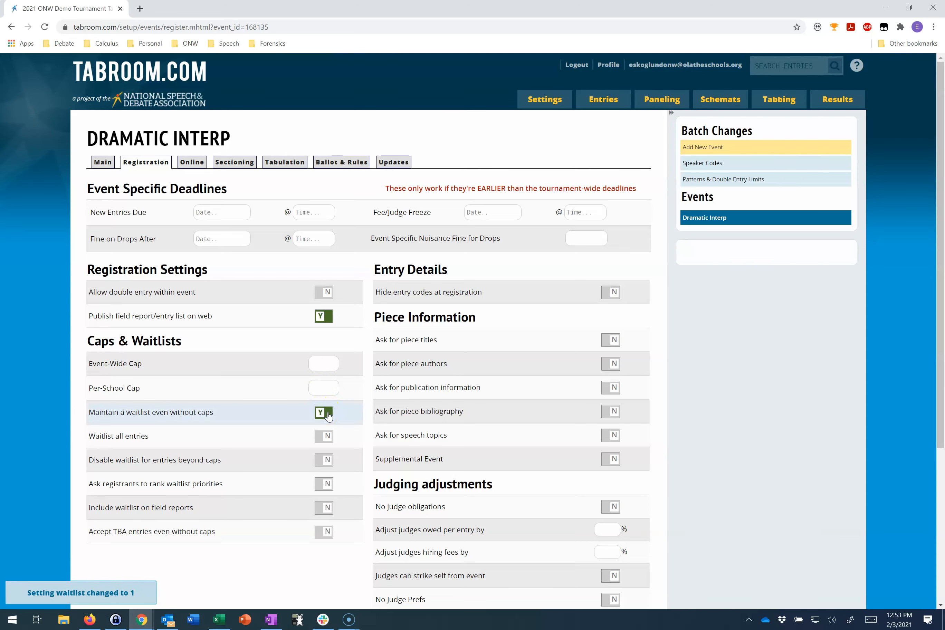
click(328, 436)
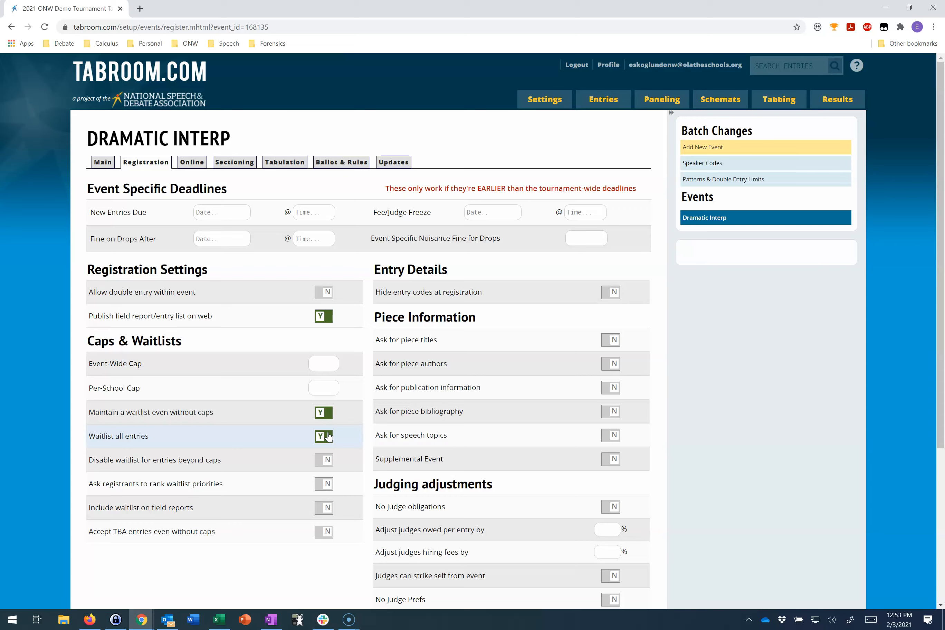
click(323, 437)
click(321, 514)
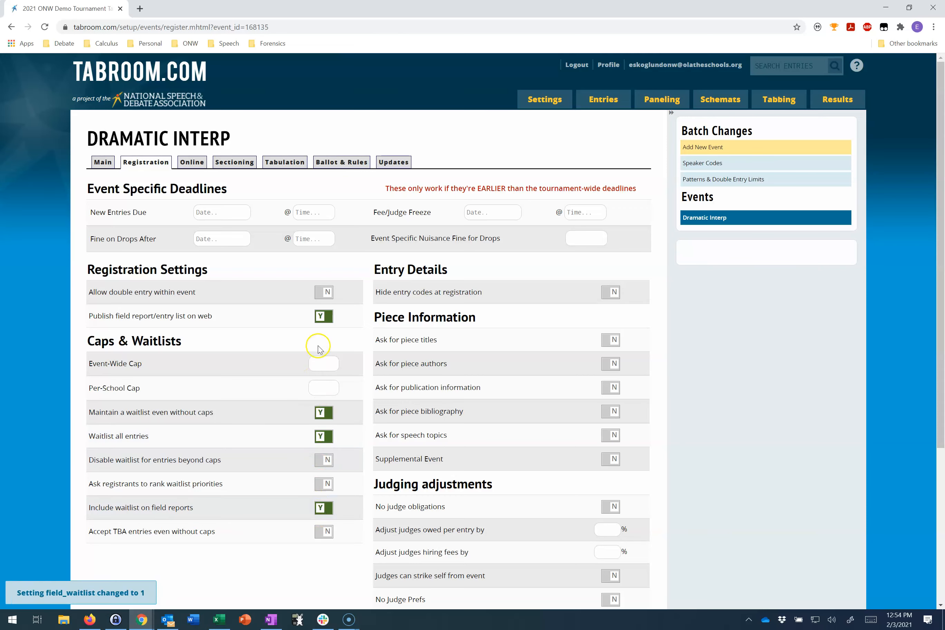
click(328, 531)
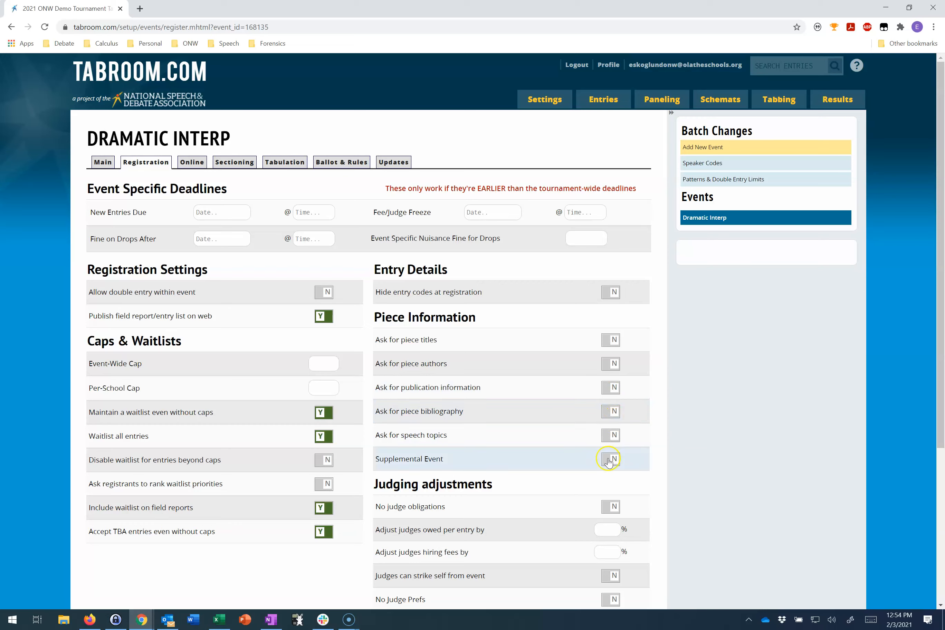
- Enable asking for piece titles in the event's piece information and save the registration settings
click(617, 332)
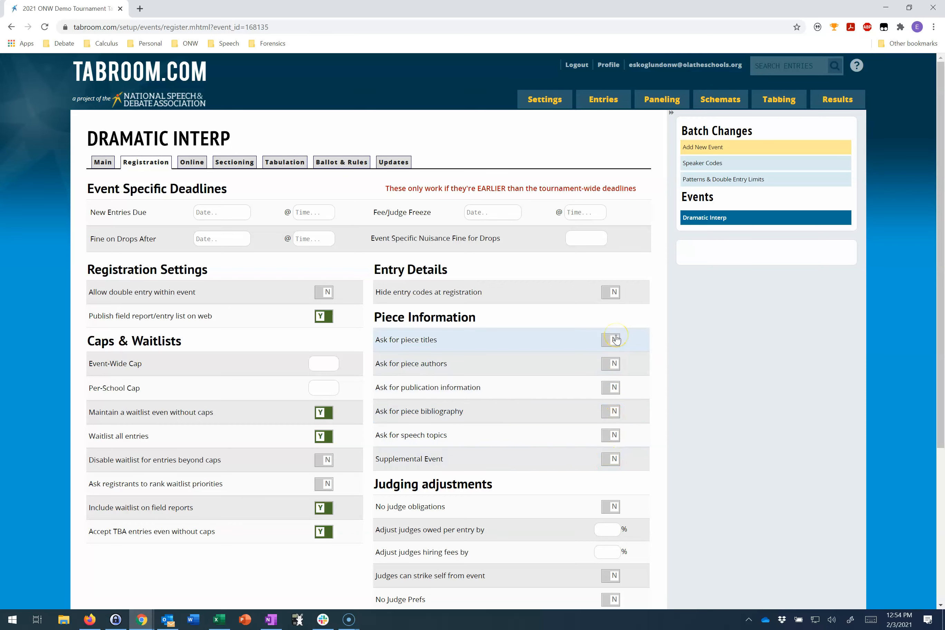
click(616, 338)
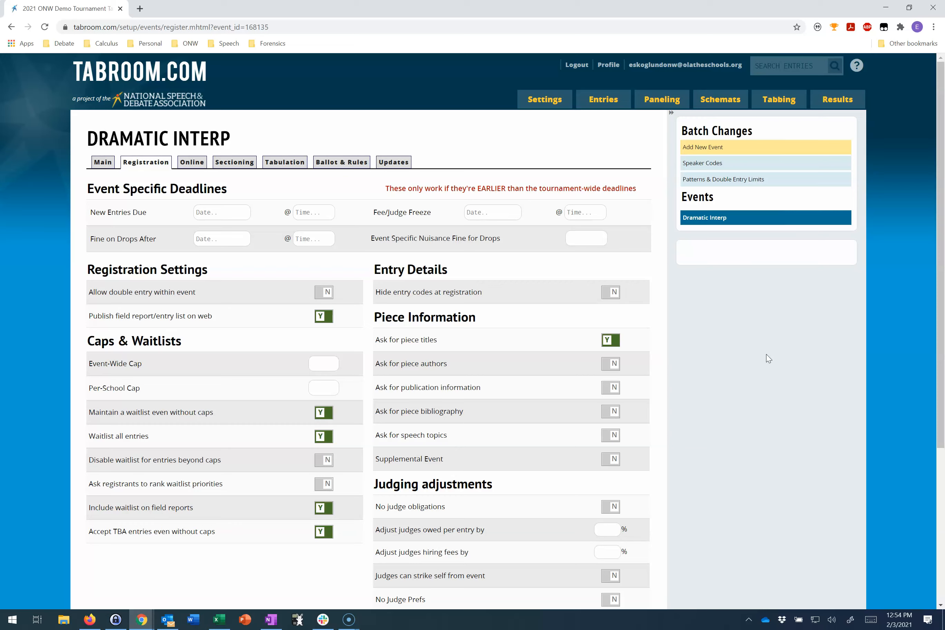
click(772, 359)
scroll(774, 357, down, 4)
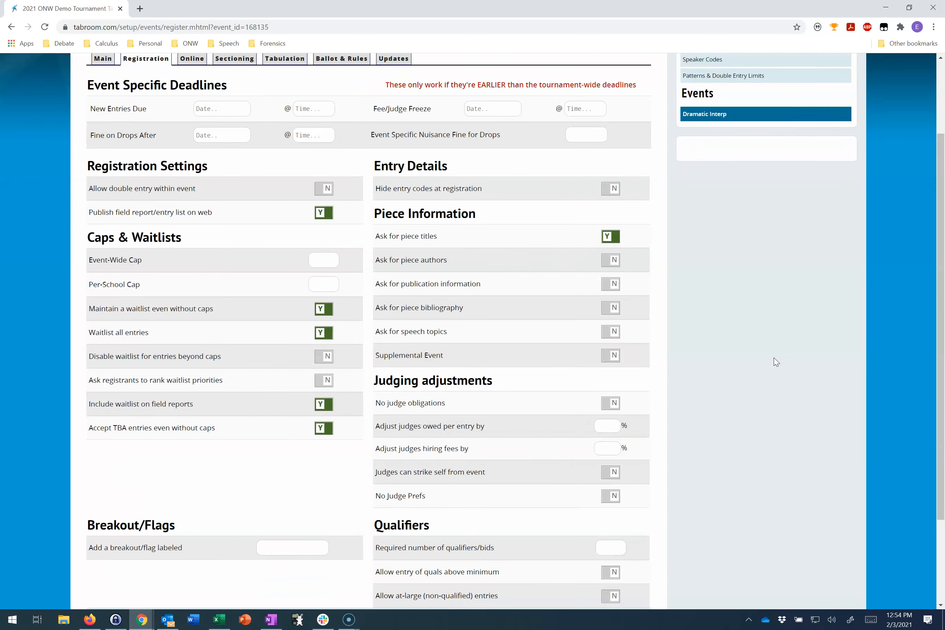
scroll(774, 357, down, 1)
click(631, 524)
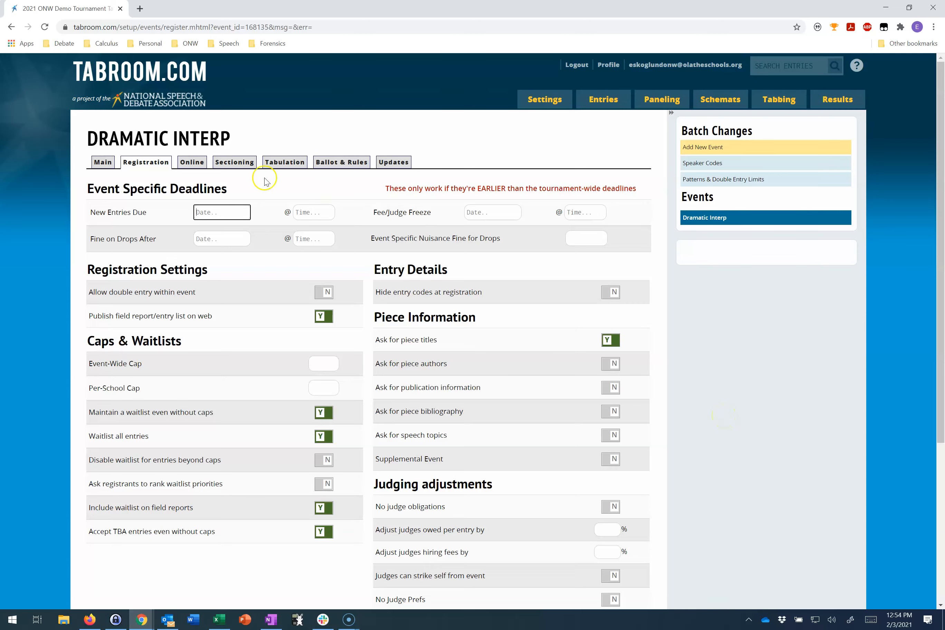
- Mark Dramatic Interp as an online event in its online options
click(202, 165)
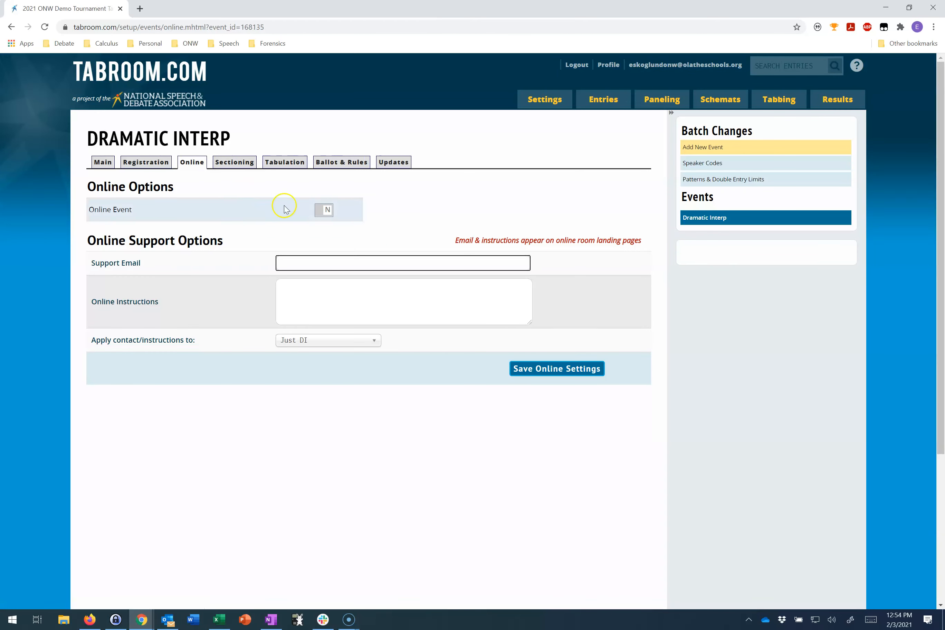
click(327, 209)
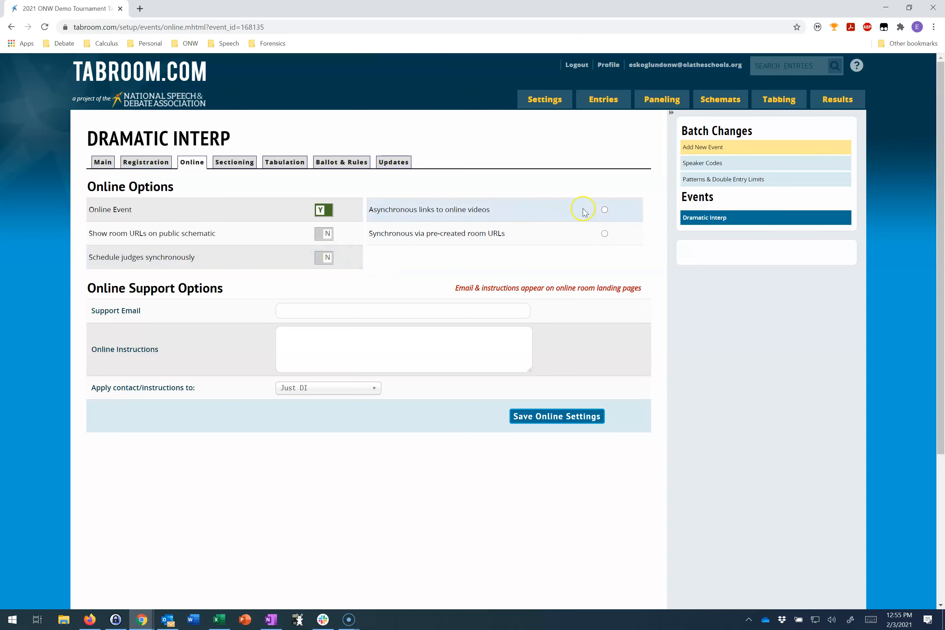
click(605, 211)
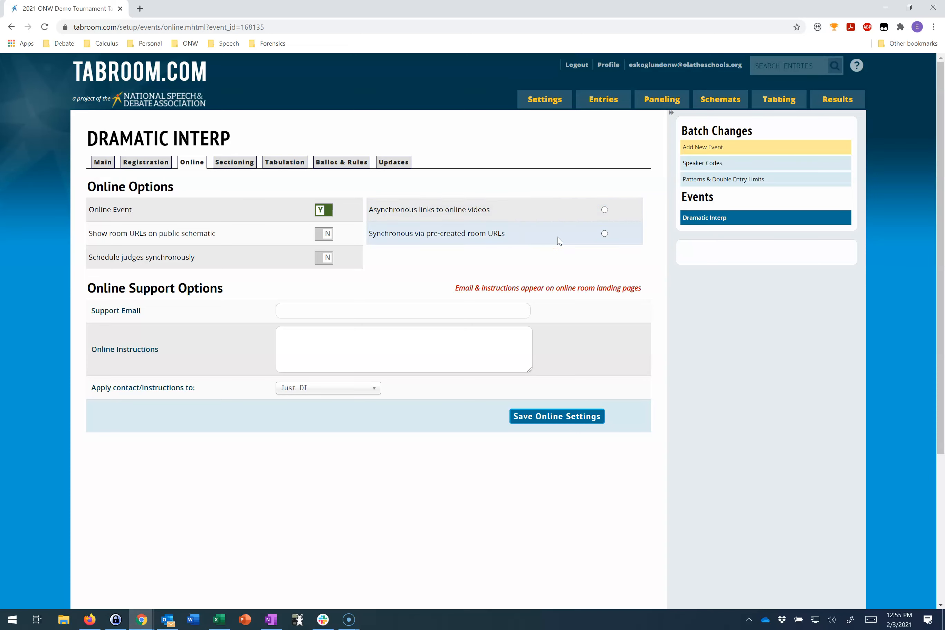
- Enable live updates by text/email blasts in Dramatic Interp's sectioning settings and save
click(225, 162)
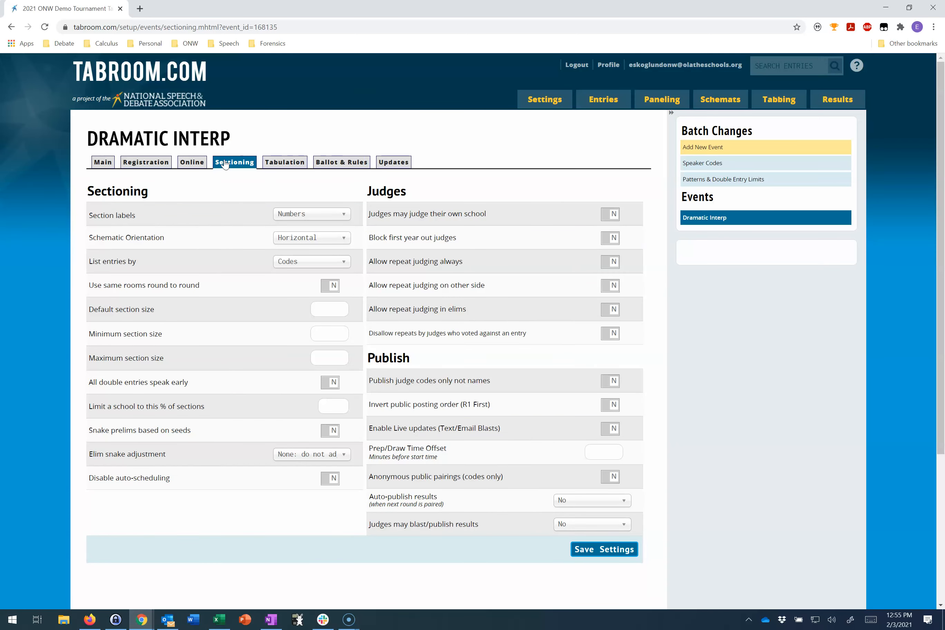
click(614, 432)
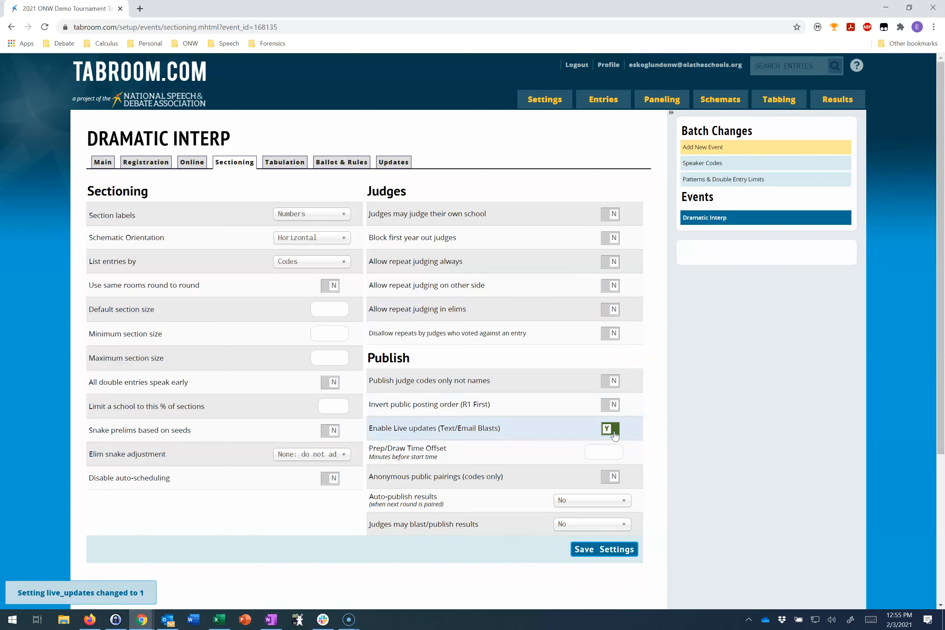
click(600, 453)
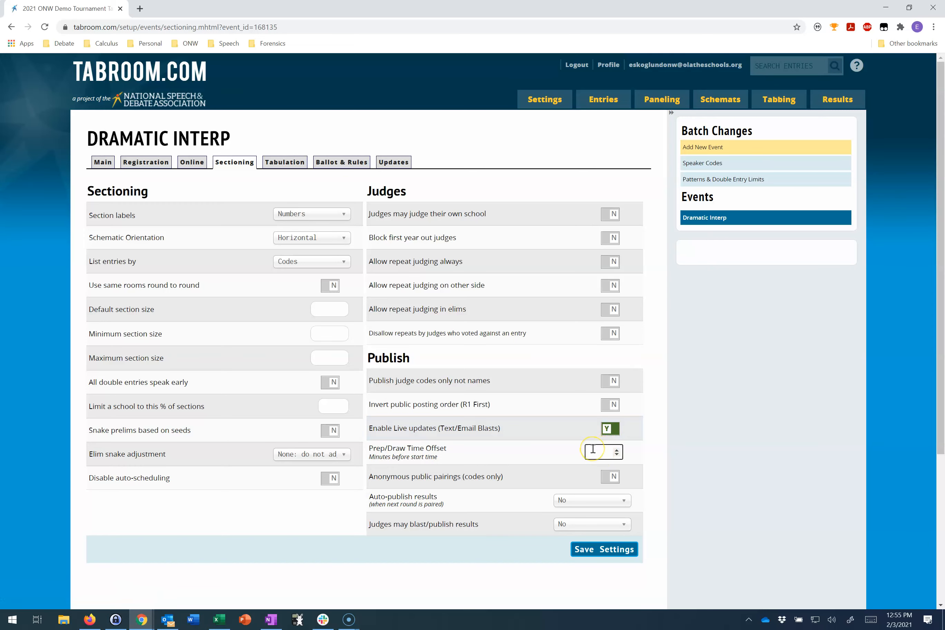
click(592, 453)
click(600, 556)
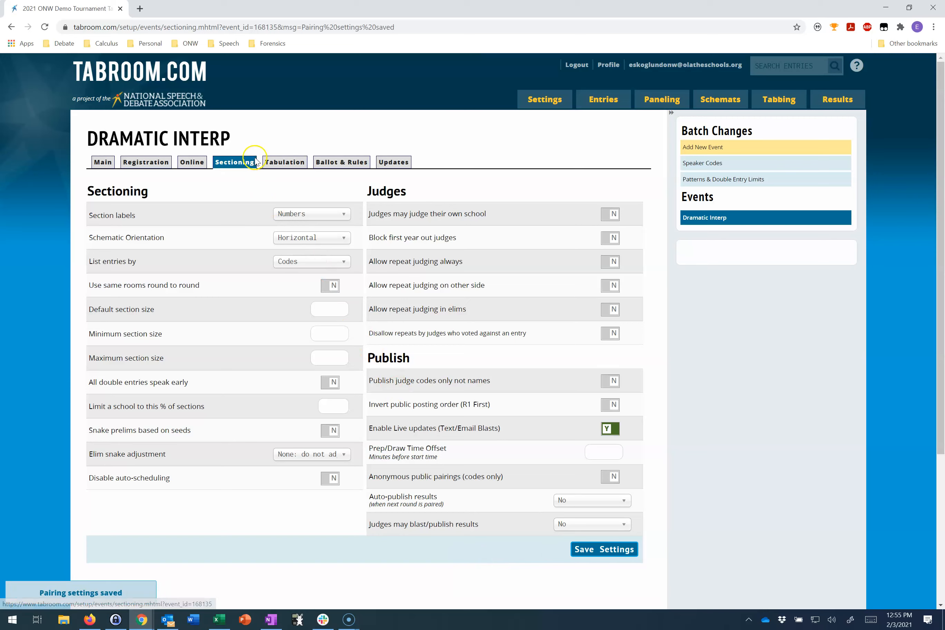
- Allow tied points in Dramatic Interp's tabulation settings, keeping whole point increments and rank ties disallowed
click(276, 161)
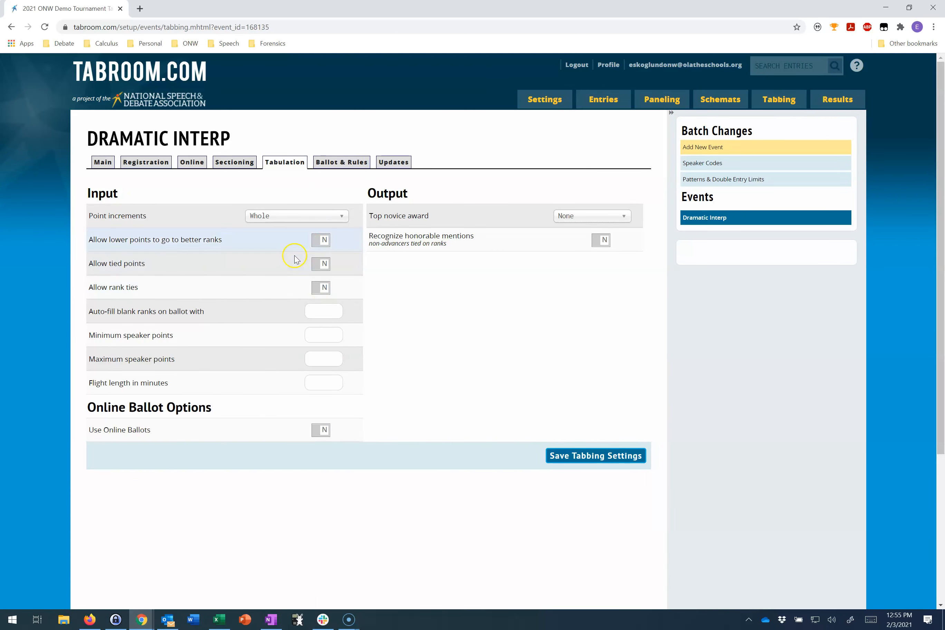
click(273, 214)
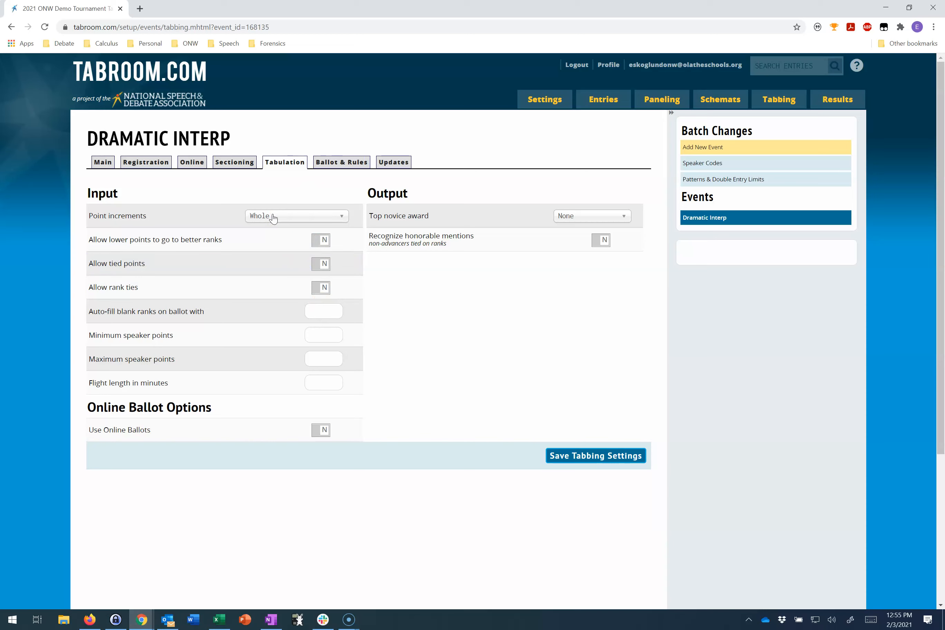
click(321, 243)
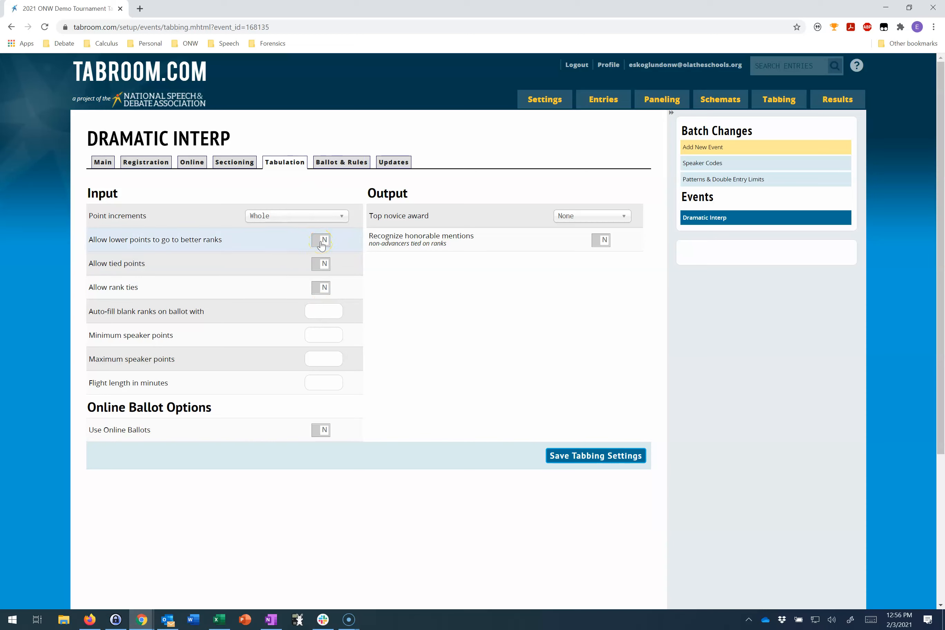
click(324, 267)
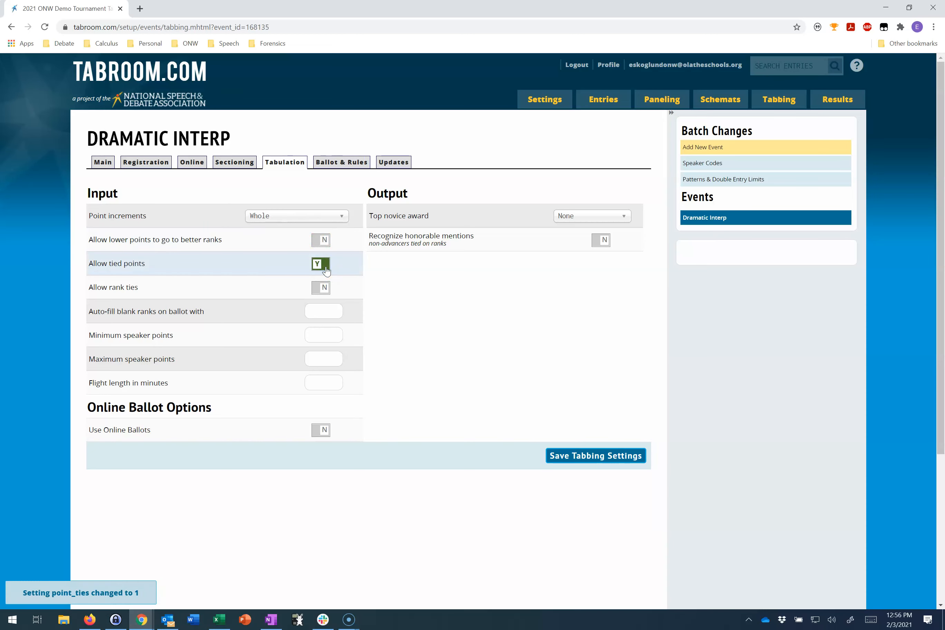
click(324, 290)
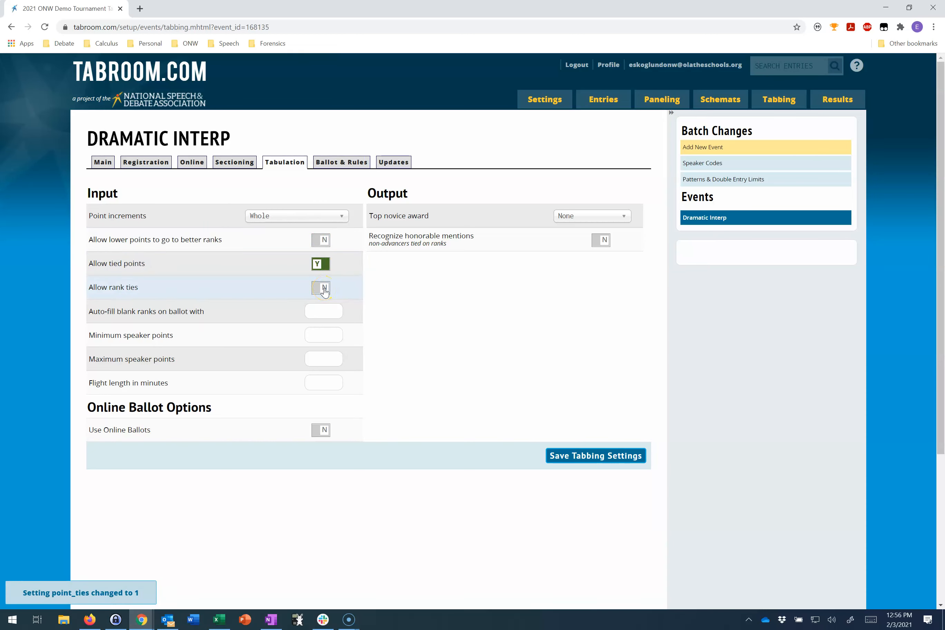
- Set the tabulation speaker points range to a minimum of 15 and a maximum of 30
click(317, 334)
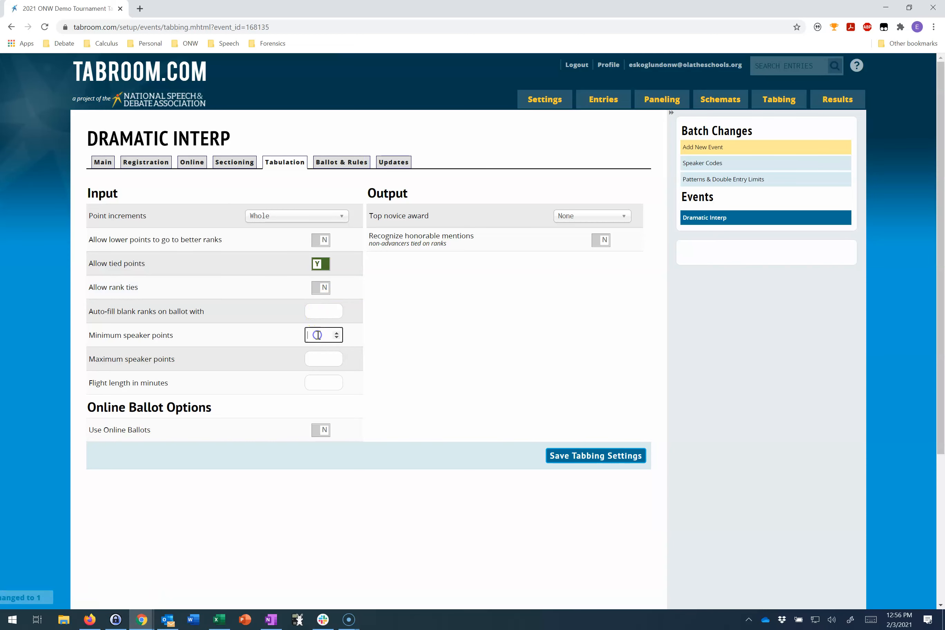
click(317, 359)
text(30)
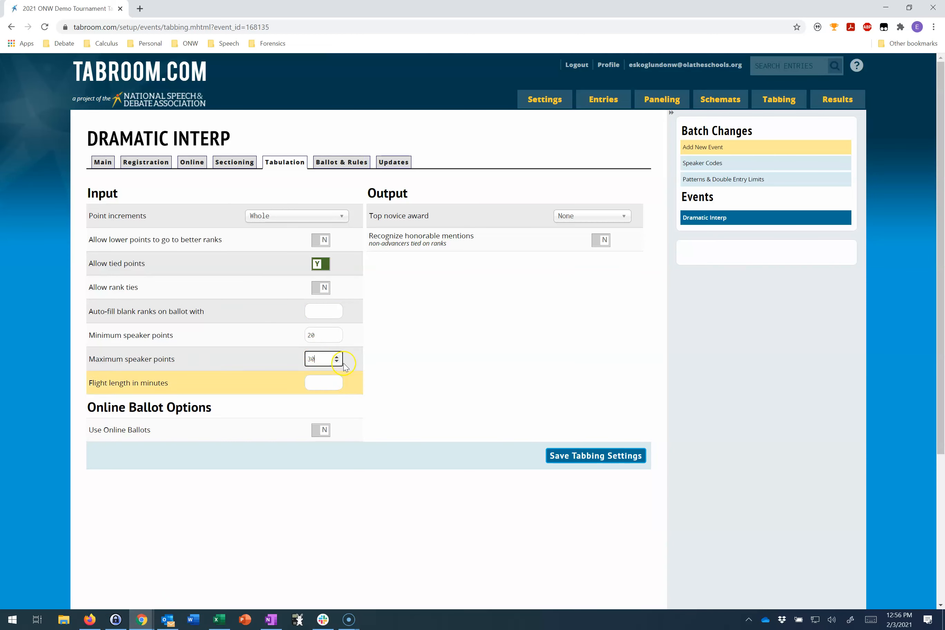
click(320, 336)
double_click(322, 336)
text(15)
click(363, 396)
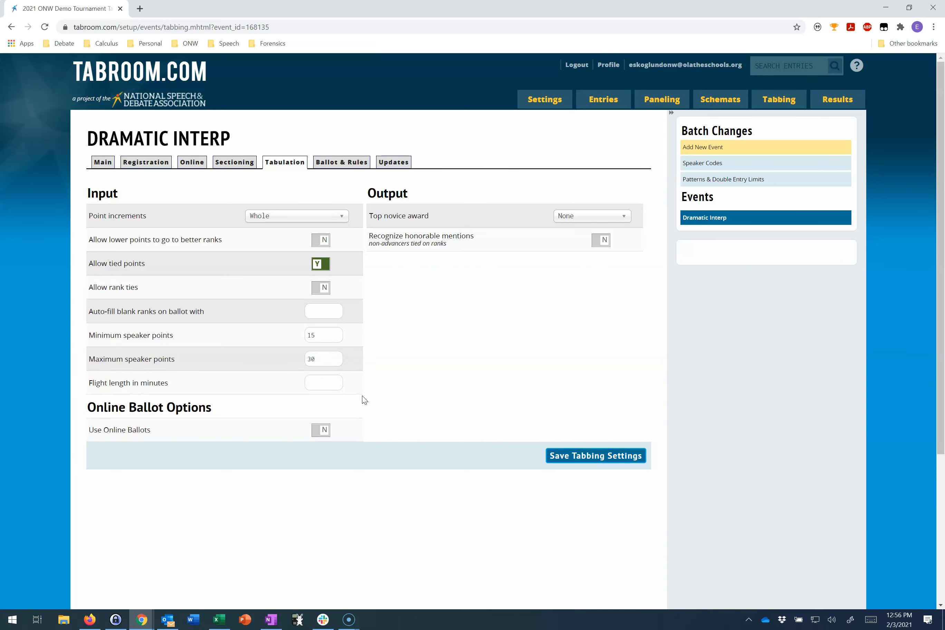
- Enable online ballots with minimum speaker points of 15 and save the tabulation settings
click(321, 431)
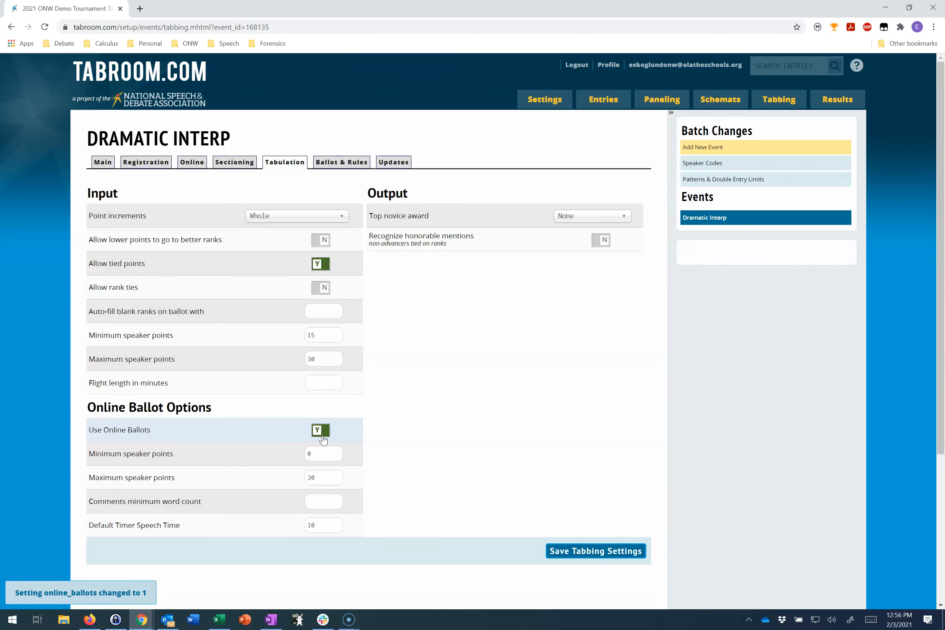
double_click(322, 451)
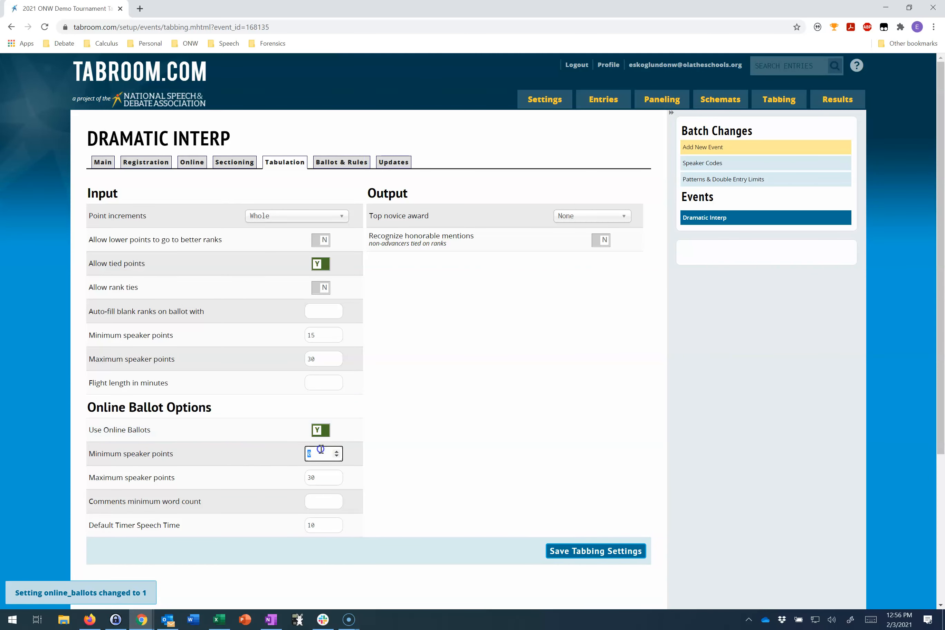
text(15)
click(389, 473)
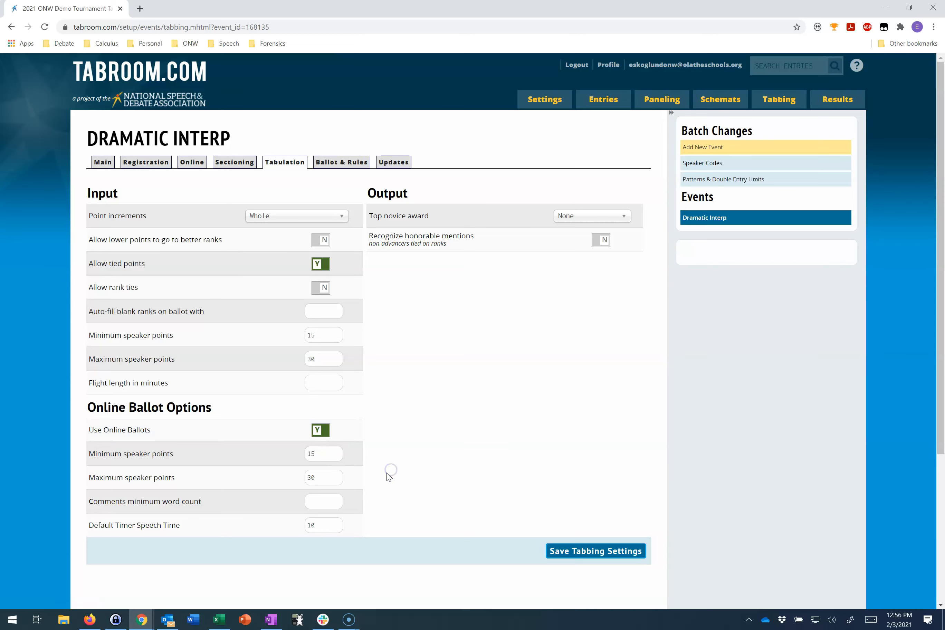
click(322, 526)
click(415, 578)
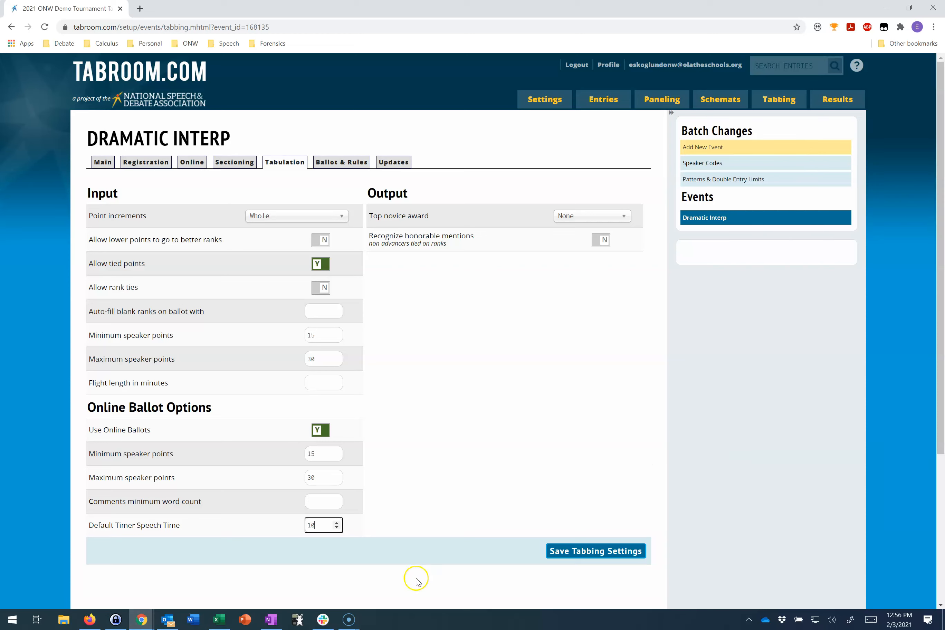
click(302, 540)
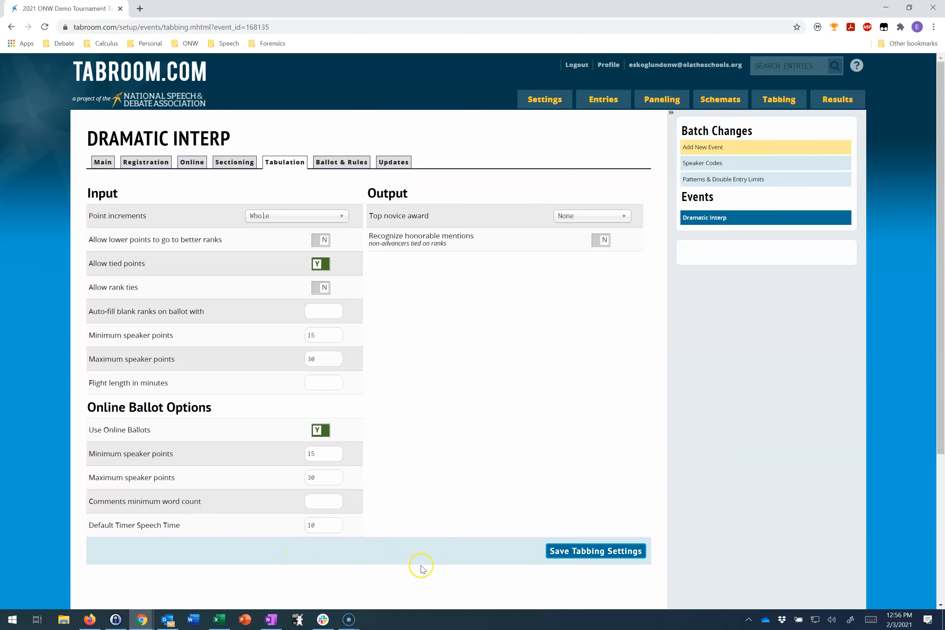
click(576, 552)
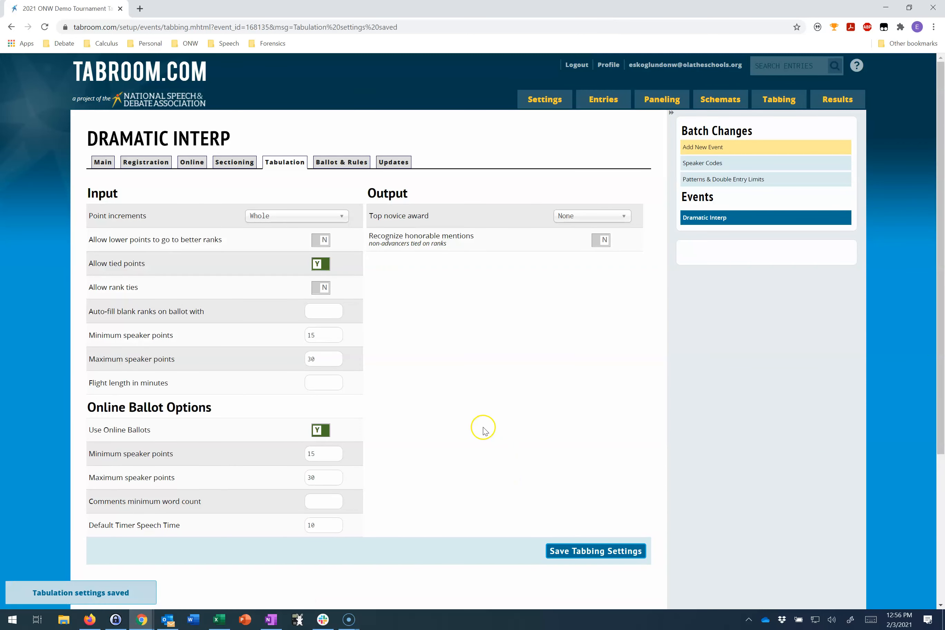
- Review Dramatic Interp's ballot texts and bias statement, plus its status-text followers and auto-backup options
click(352, 166)
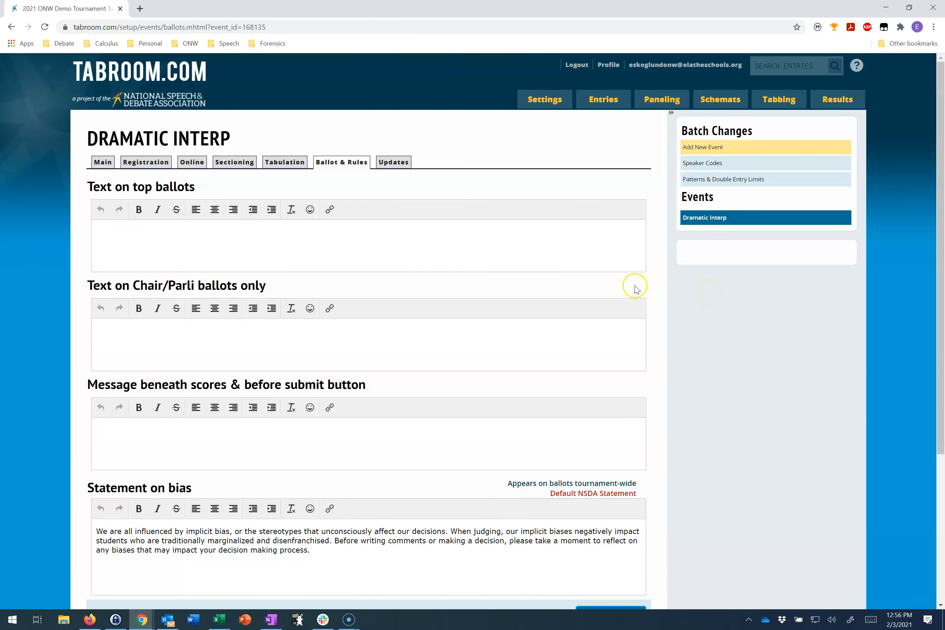
click(119, 233)
scroll(745, 346, down, 2)
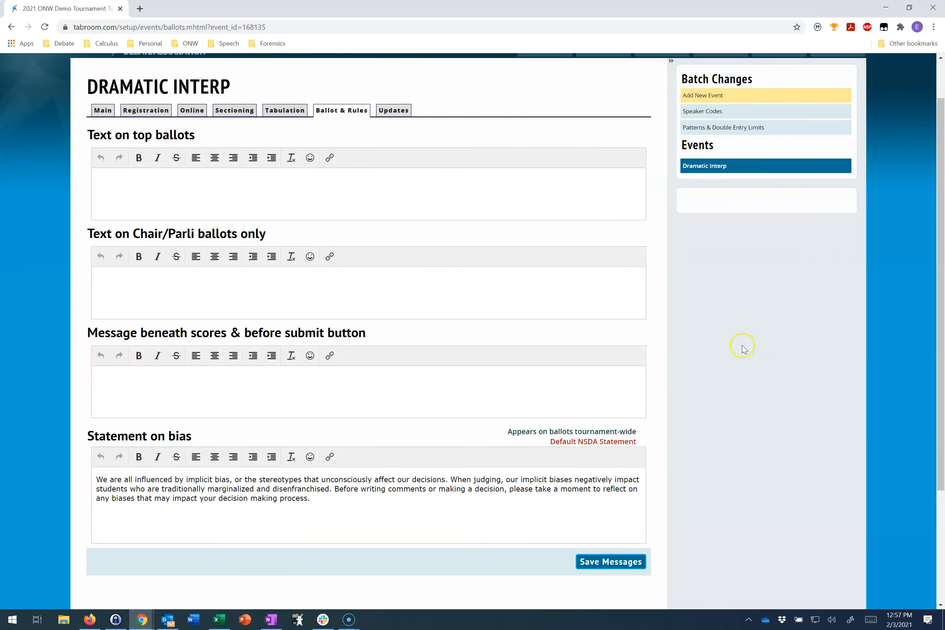
scroll(742, 346, up, 2)
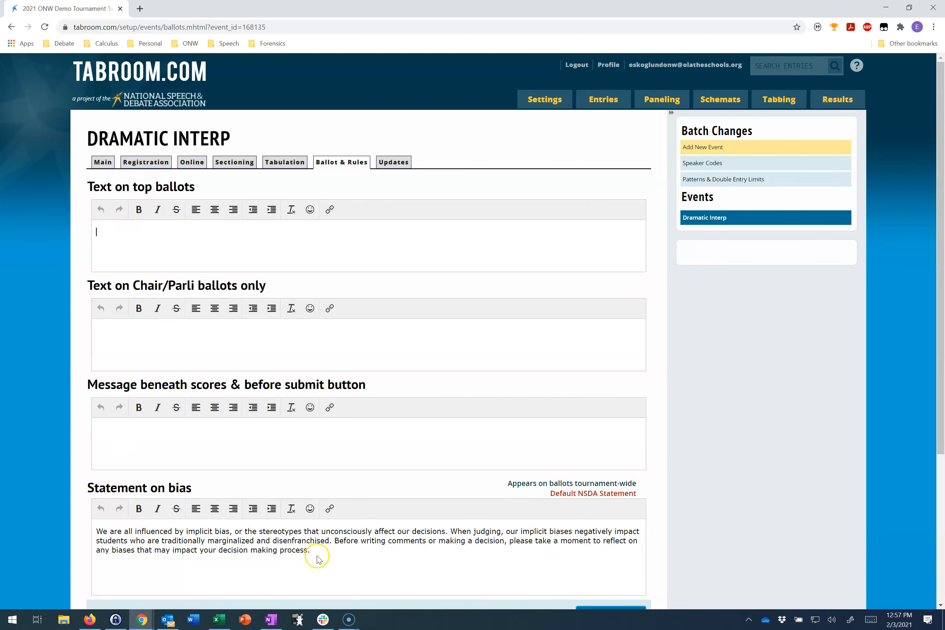
click(396, 161)
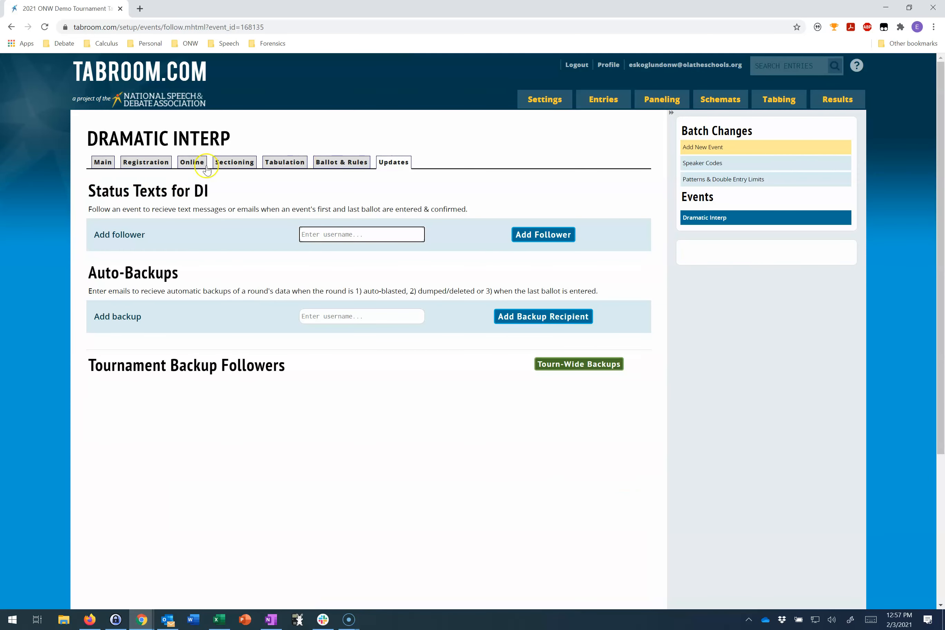
click(98, 167)
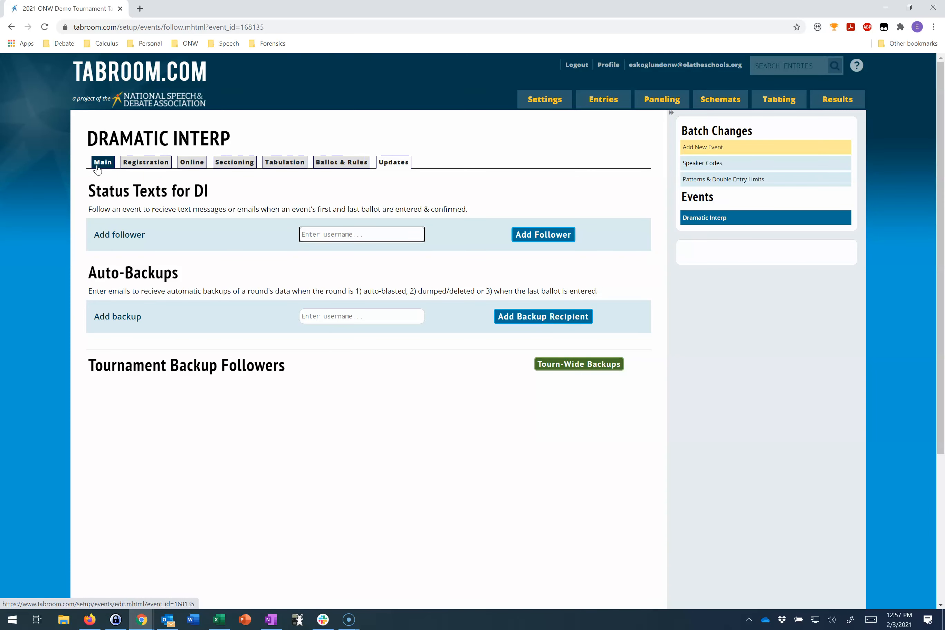
click(435, 160)
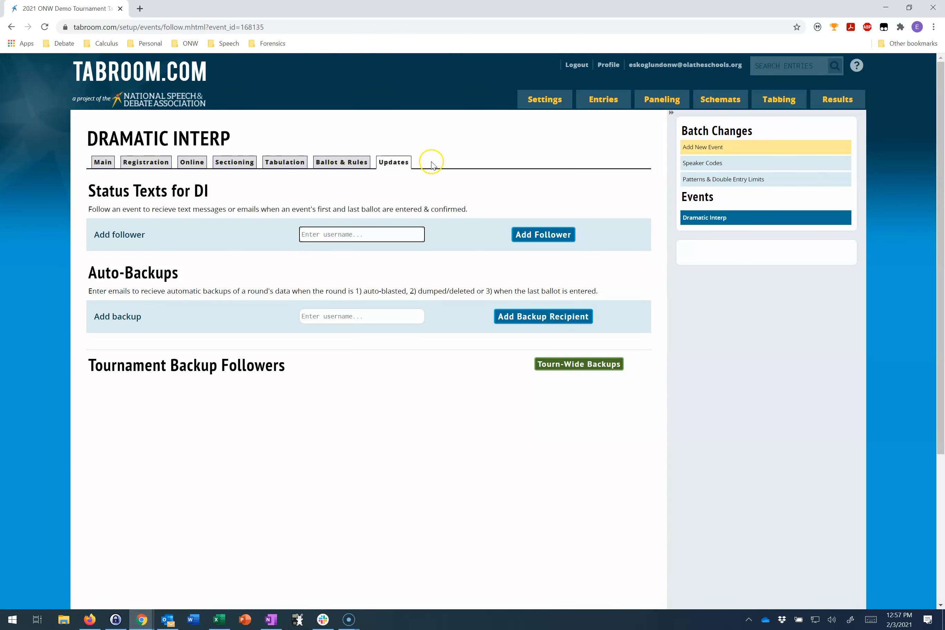
- Add a new event named Humorous Interp and dismiss the code format warning
click(759, 154)
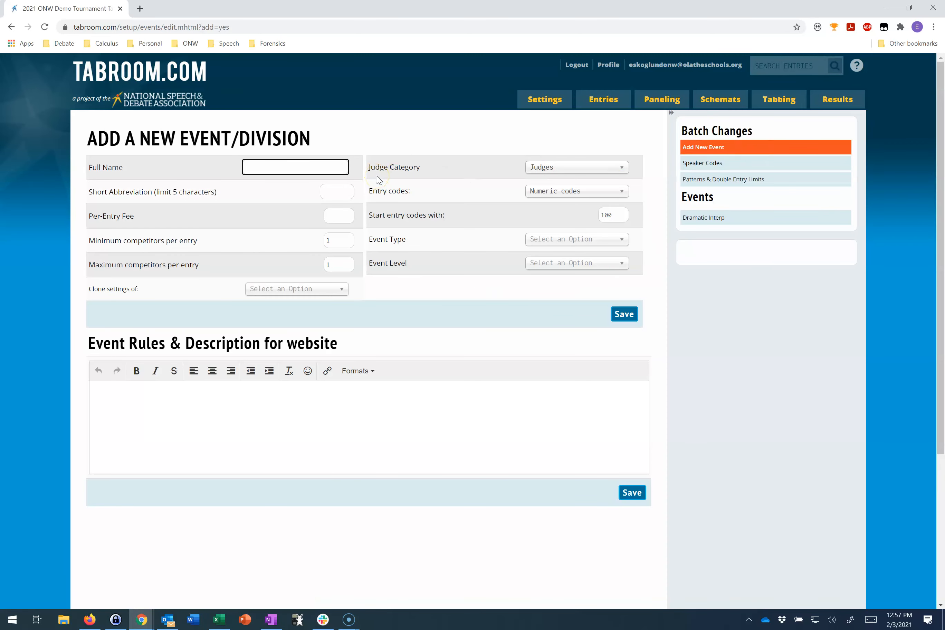
text(Humorous Interp)
key(Return)
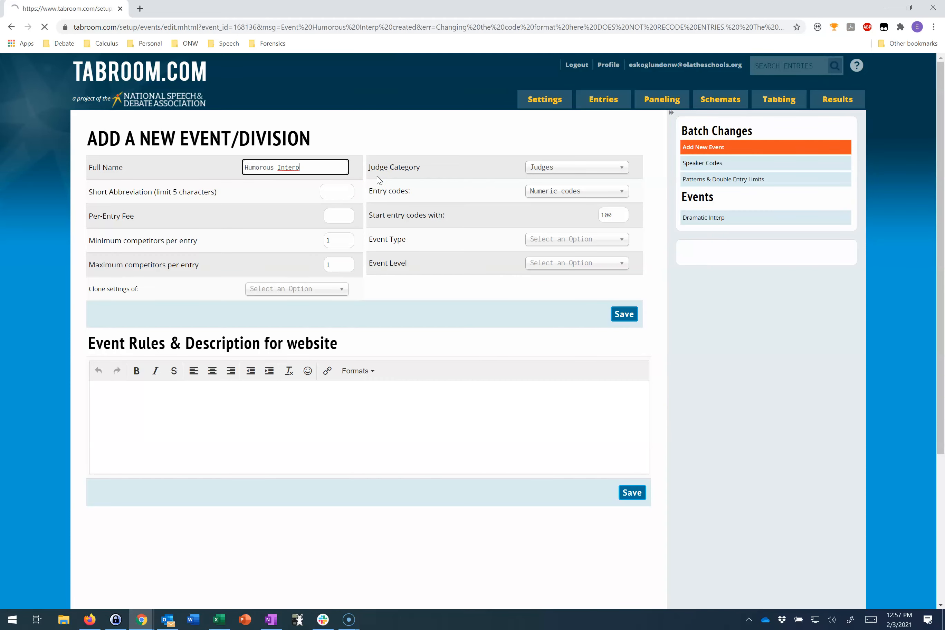
click(594, 198)
- Clone Dramatic Interp's settings into Humorous Interp, save, and dismiss the warning
click(333, 338)
click(326, 352)
click(625, 363)
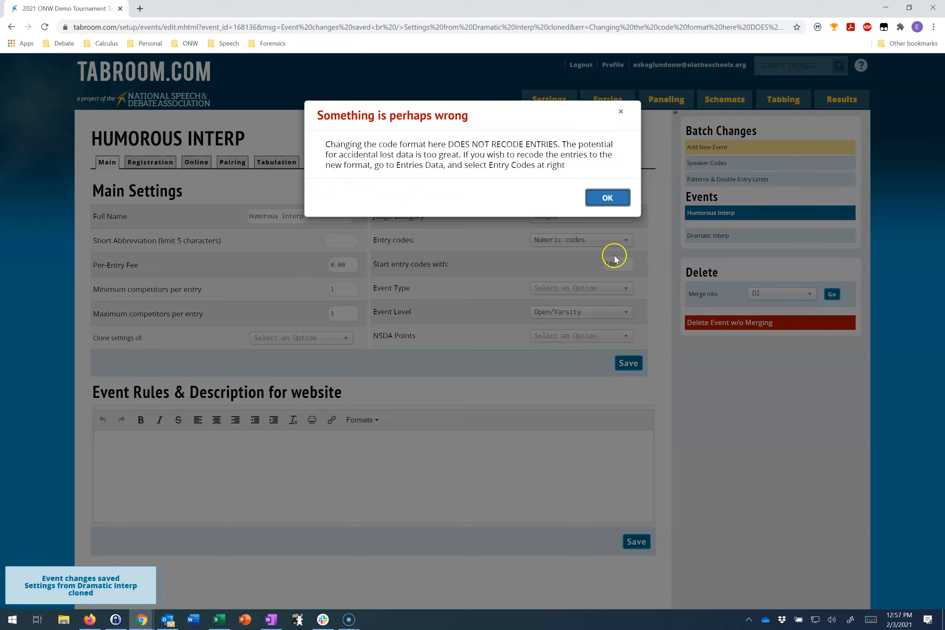
click(598, 200)
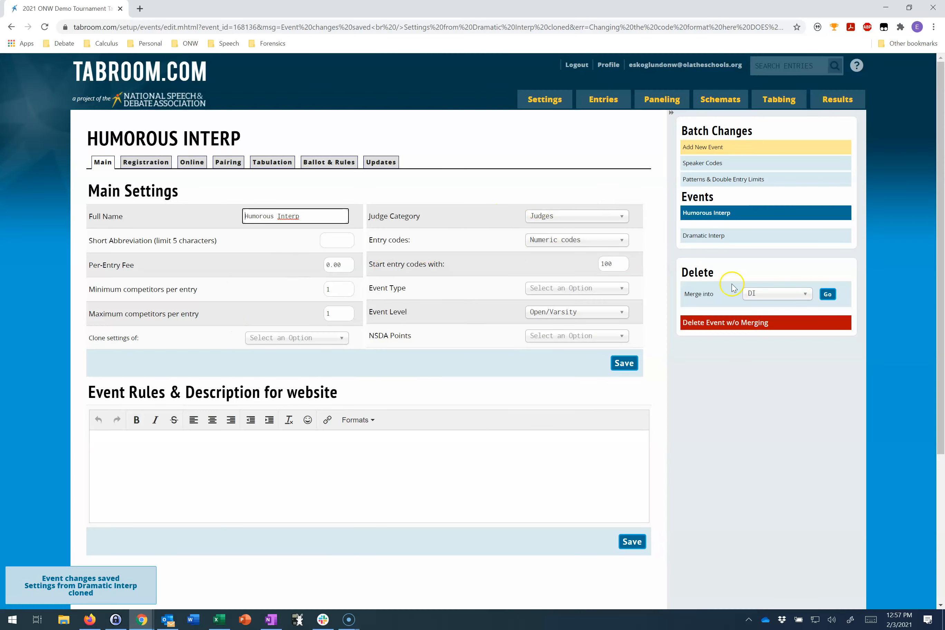
- Give Humorous Interp the short abbreviation HI and a per-entry fee of 5
click(335, 242)
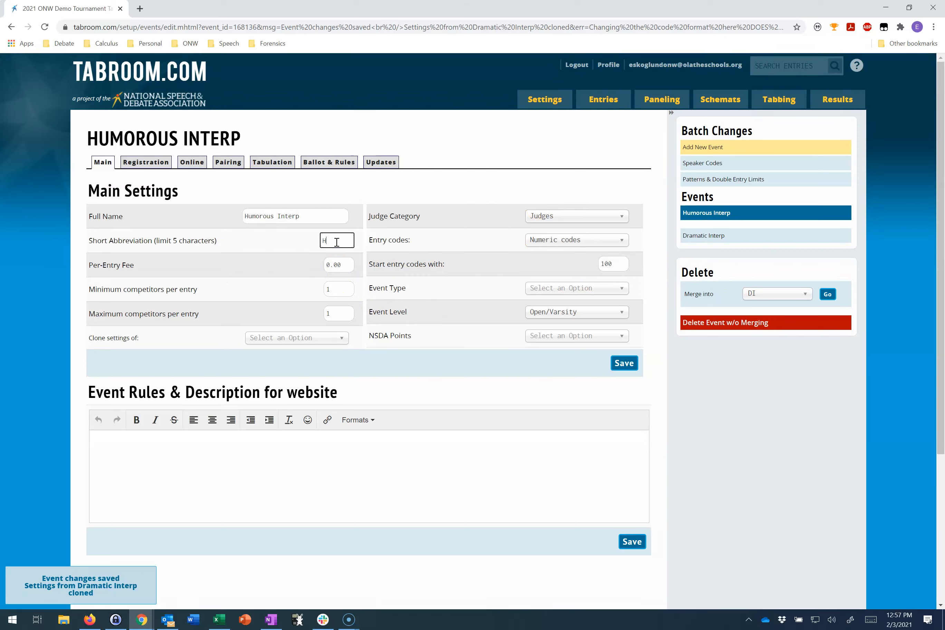
key(Tab)
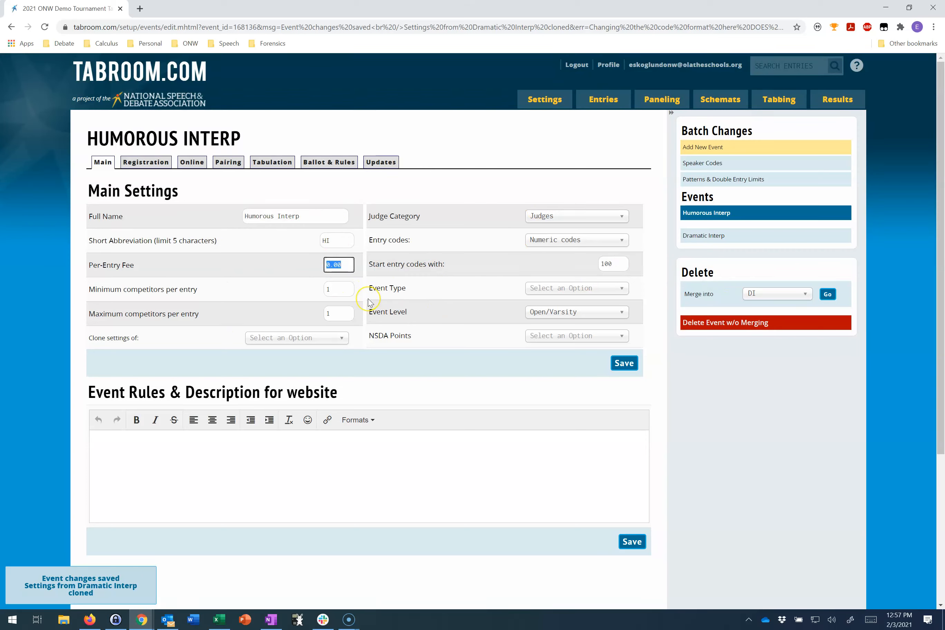
text(5)
key(Tab)
click(334, 321)
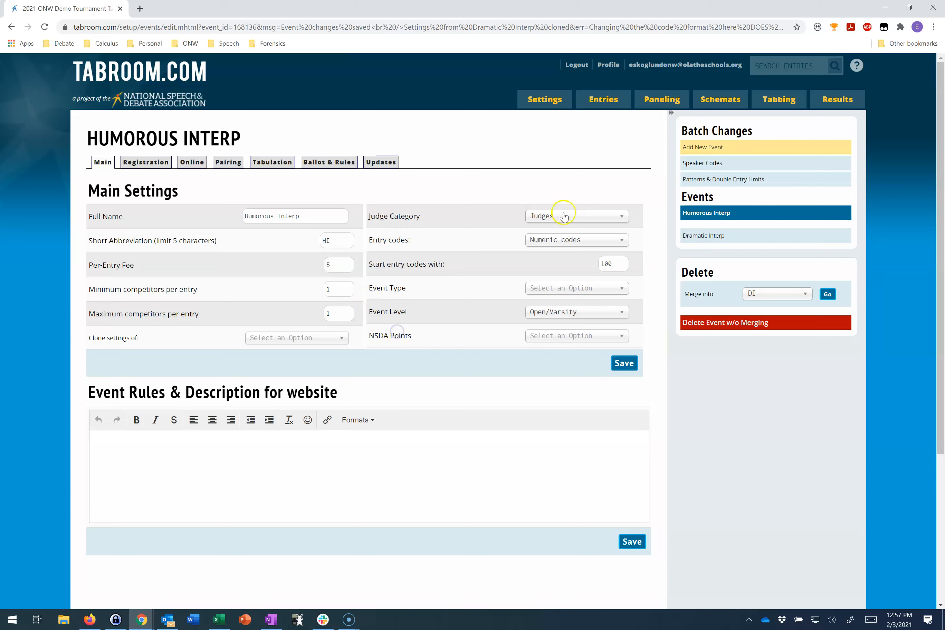
- Set Humorous Interp's entry codes to School code & entry name and its event type to Speech, and save the main settings
click(569, 240)
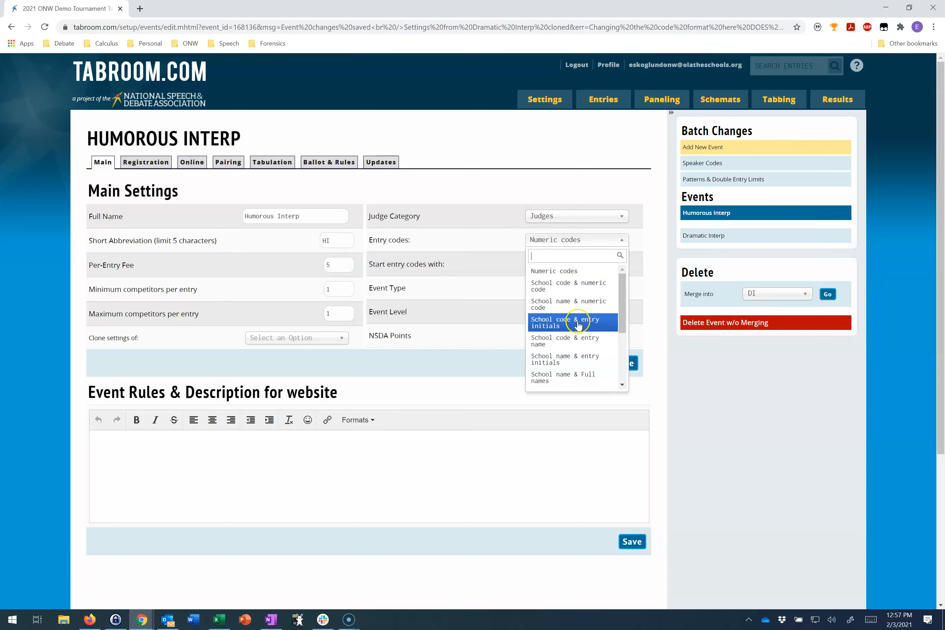
click(585, 357)
click(574, 241)
click(575, 341)
click(574, 288)
click(578, 321)
click(620, 365)
click(608, 198)
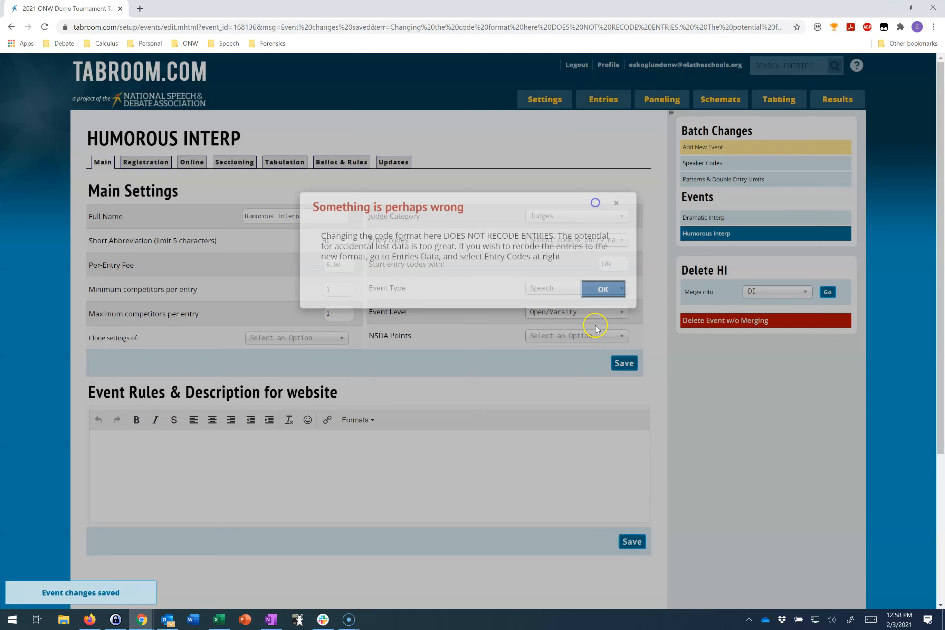
click(589, 336)
click(499, 329)
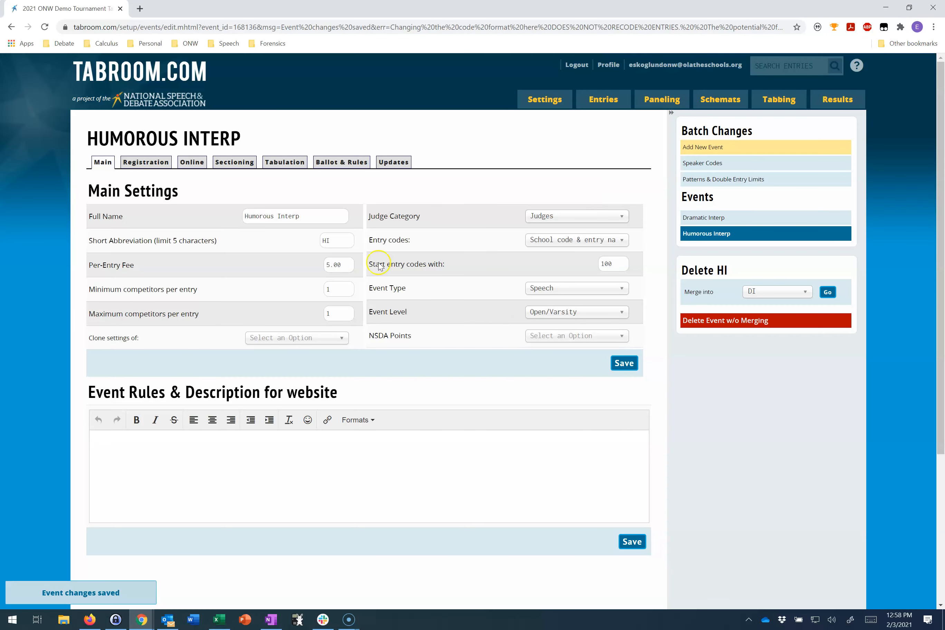
- Check the settings cloned into Humorous Interp for registration, online, sectioning, tabulation, and ballots and rules
click(167, 167)
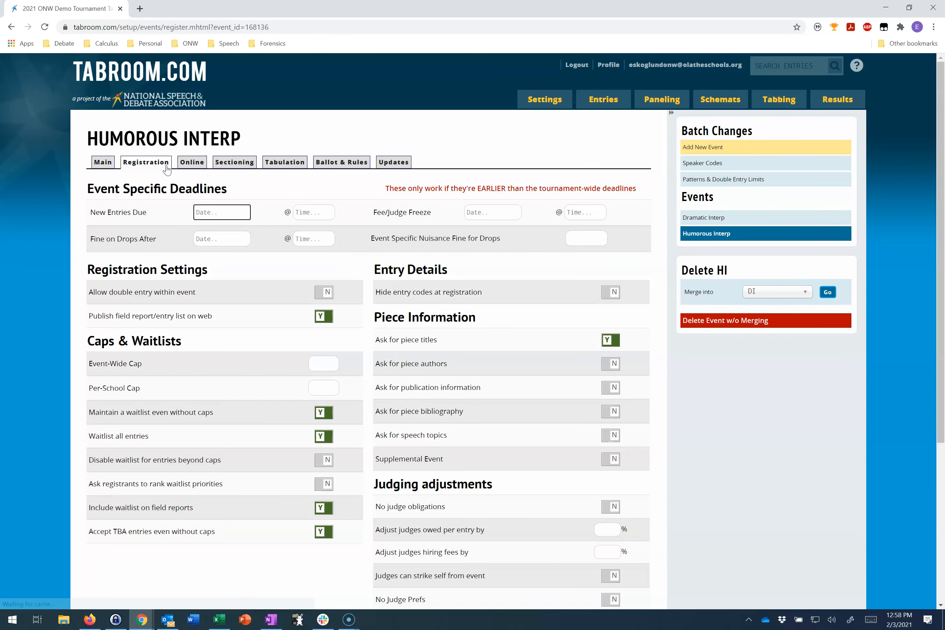
click(199, 167)
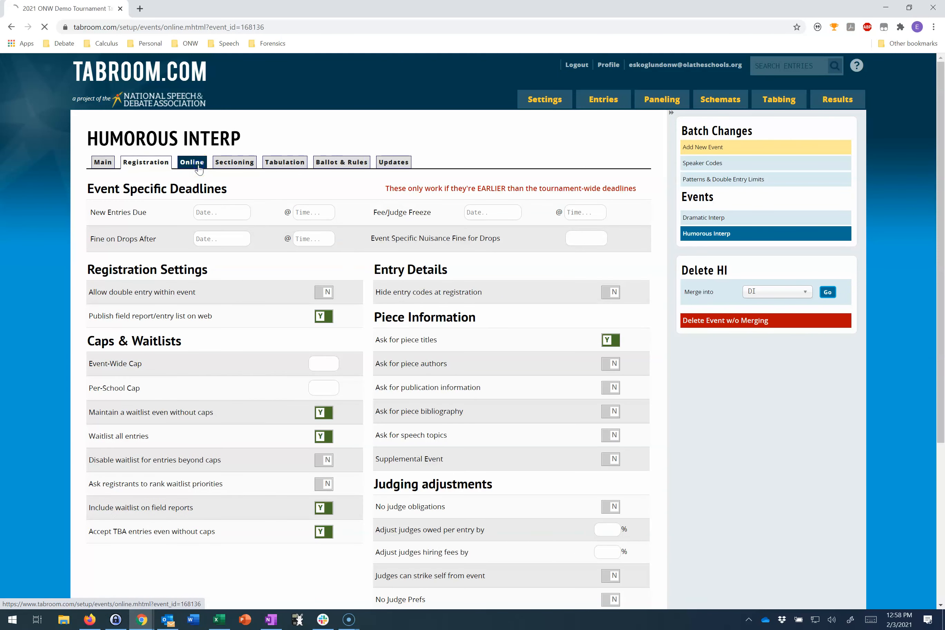
click(218, 165)
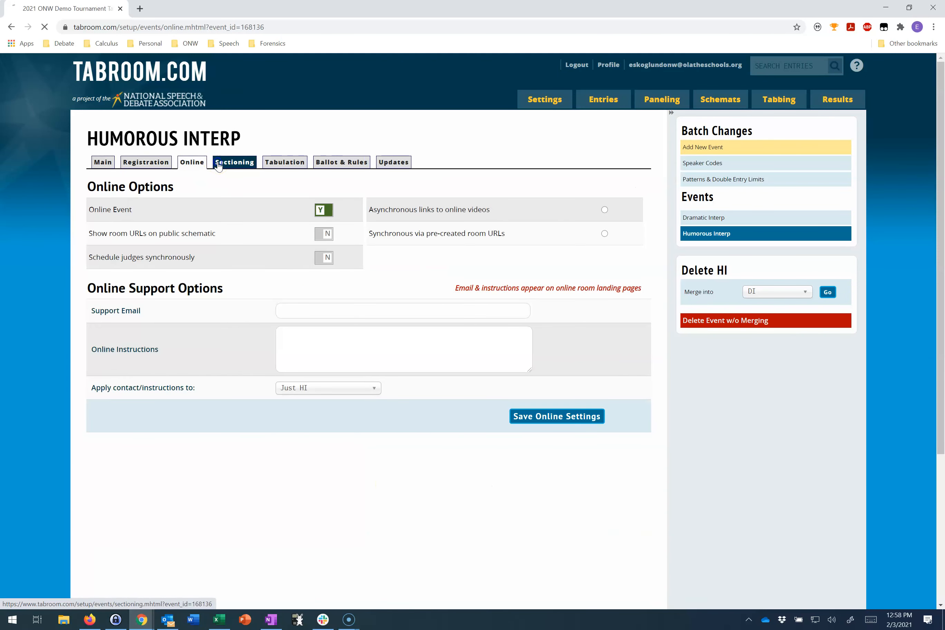
click(273, 165)
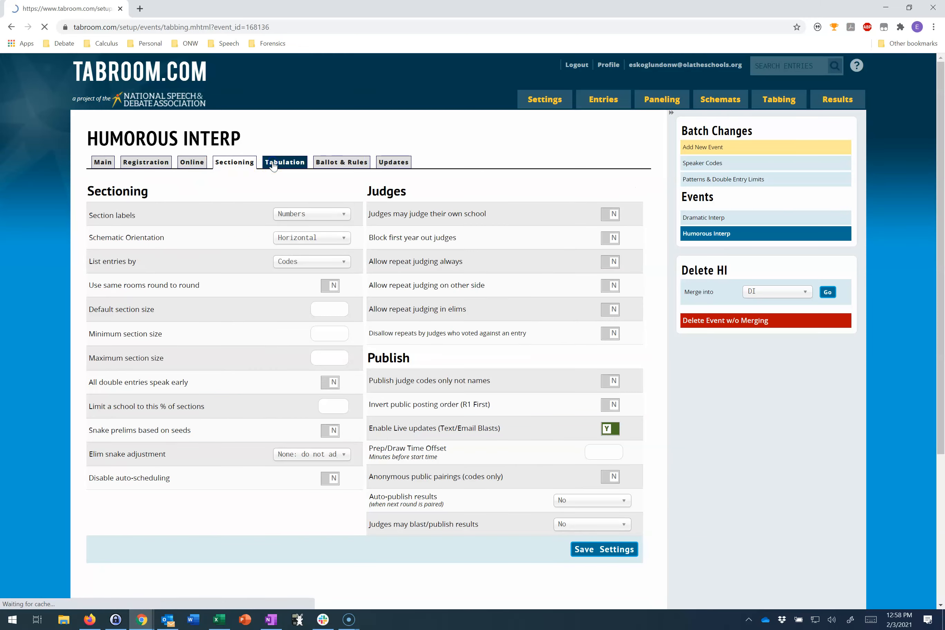
click(325, 164)
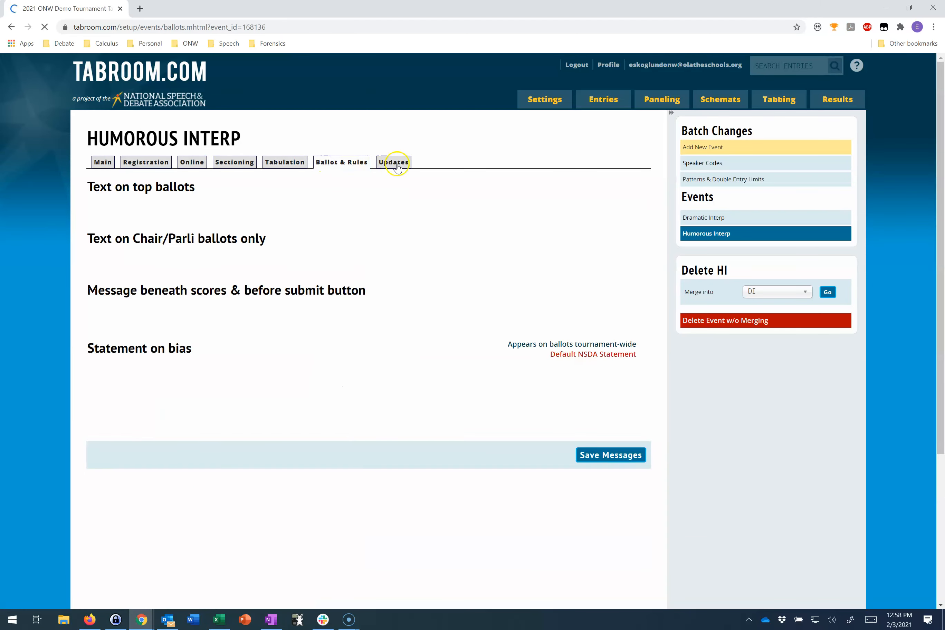
- Check Humorous Interp's status text and backup settings, and return to its main settings
click(395, 164)
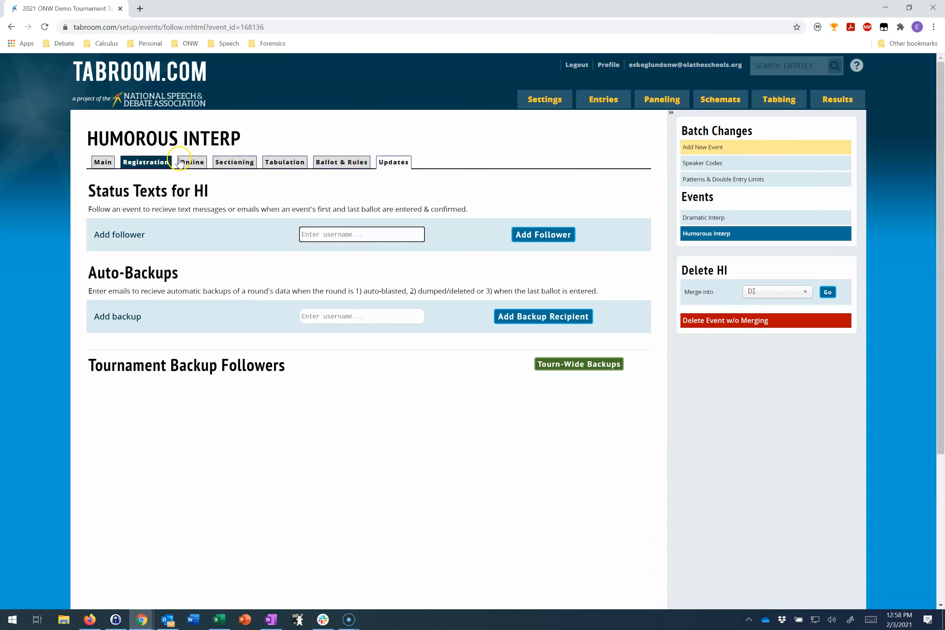
click(96, 165)
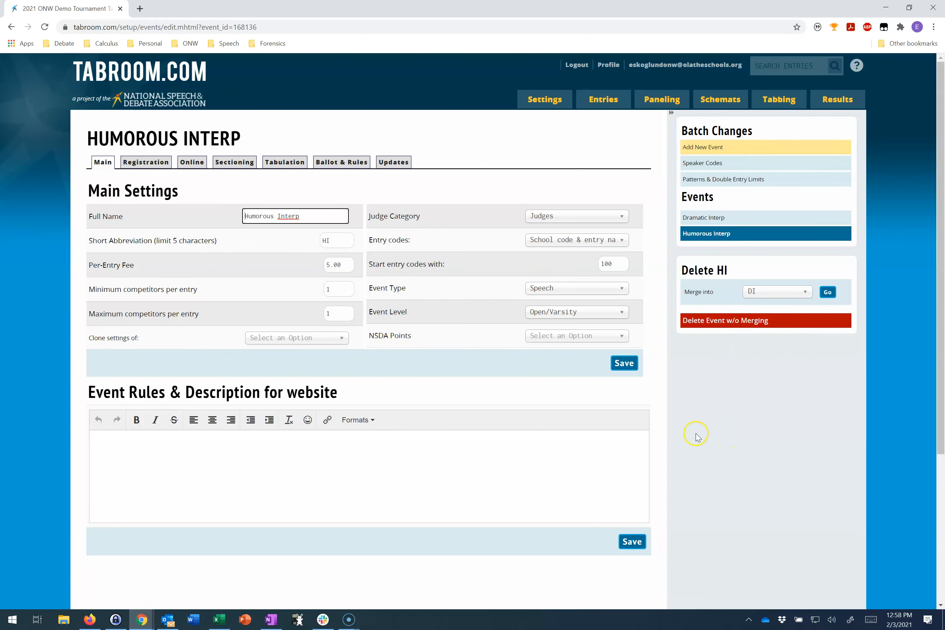
- In the tournament schedule, add a timeslot labelled Sat r1 on Sat 3/6 from 8:00 AM to 9:45 AM
mouse_move(558, 108)
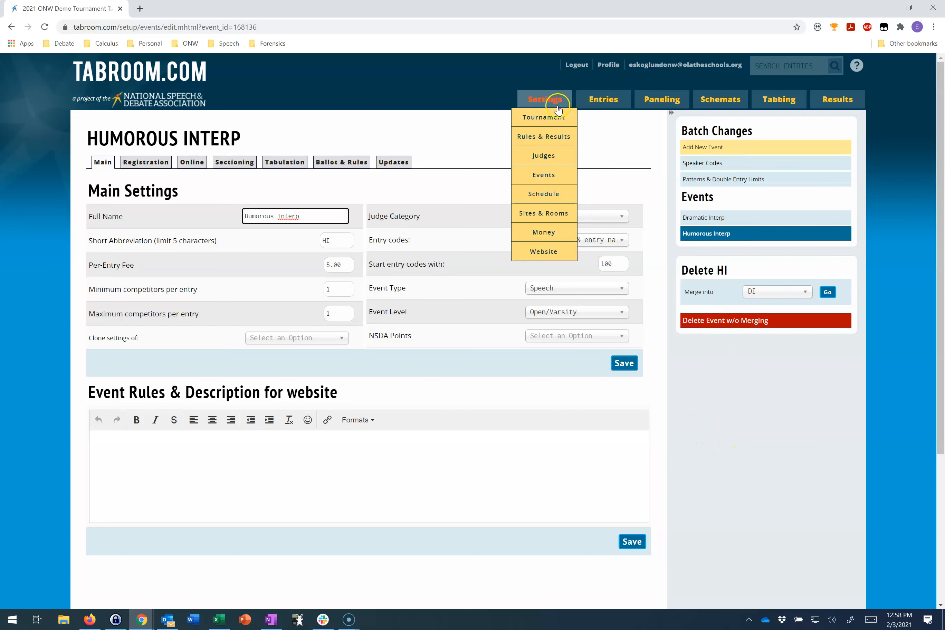
click(548, 195)
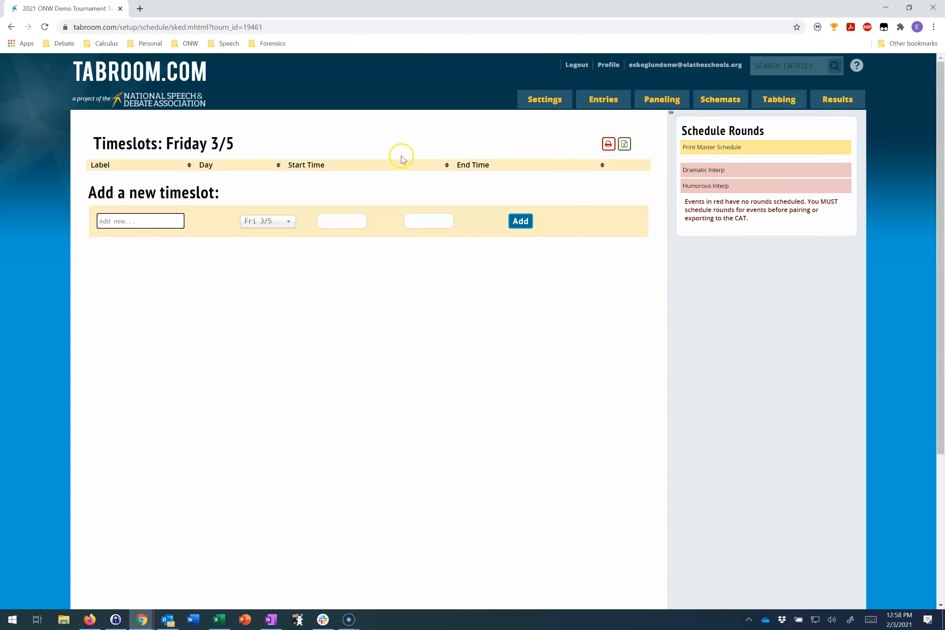
click(292, 220)
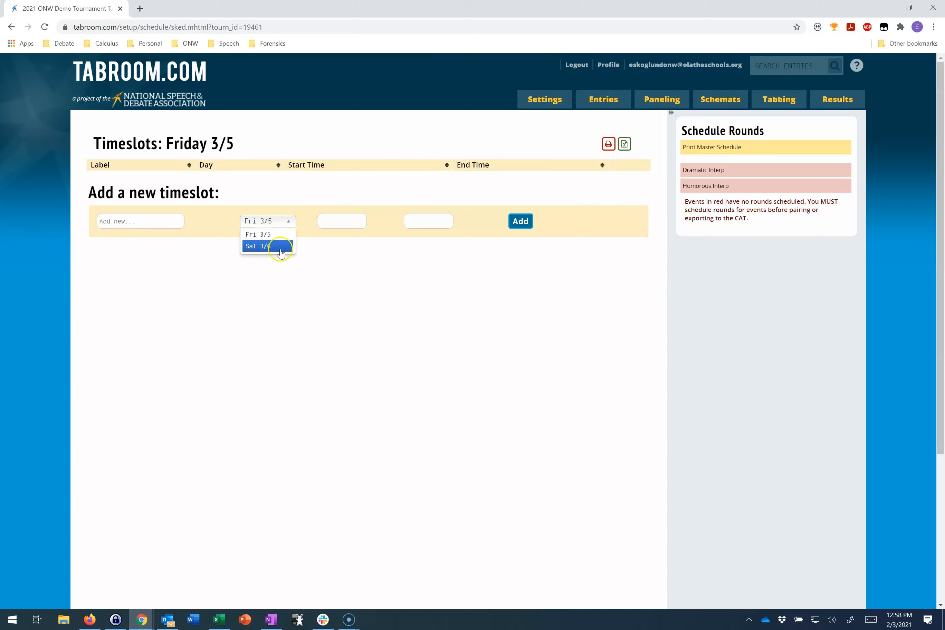
click(270, 246)
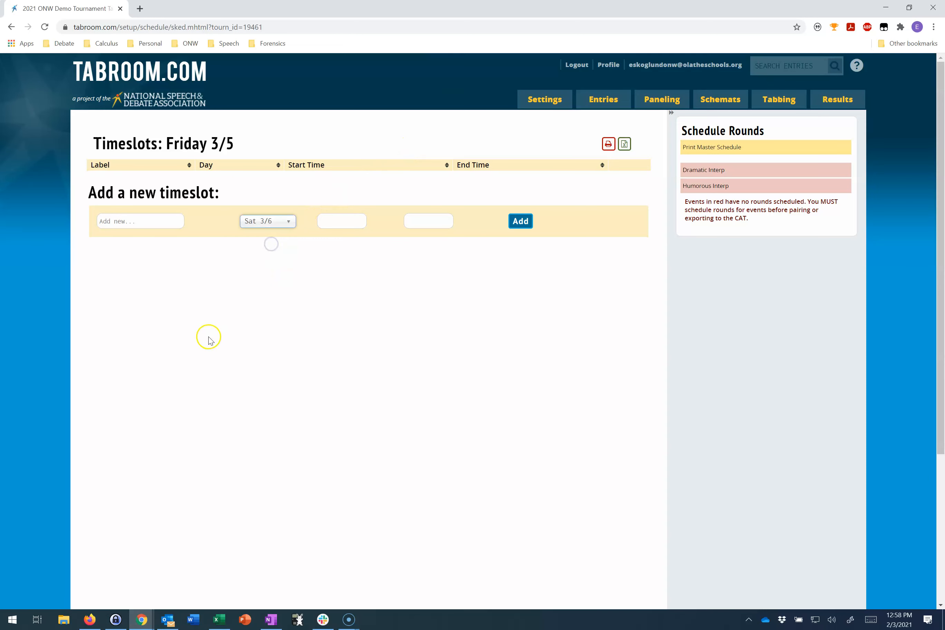
click(168, 223)
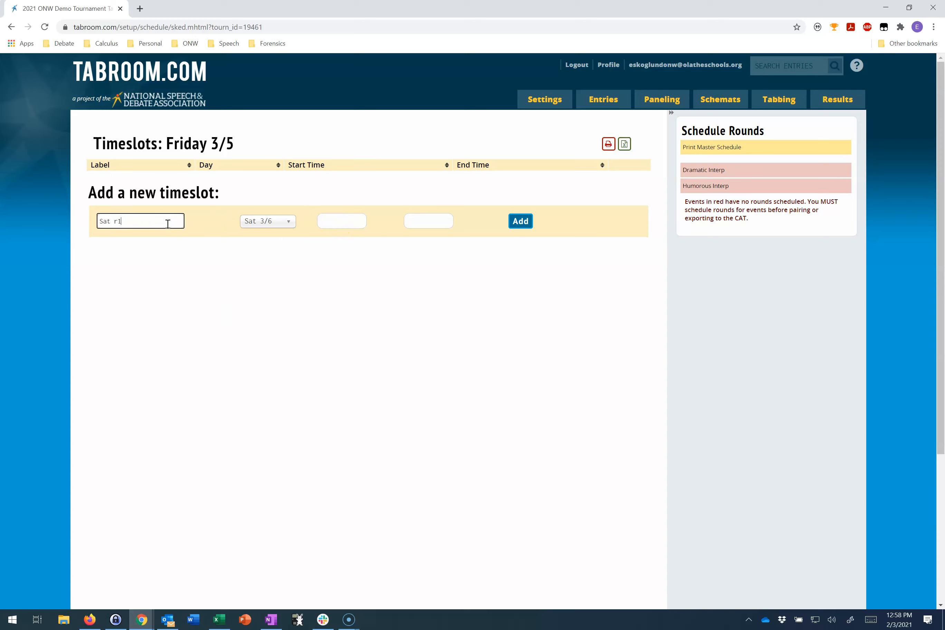
click(325, 226)
click(384, 268)
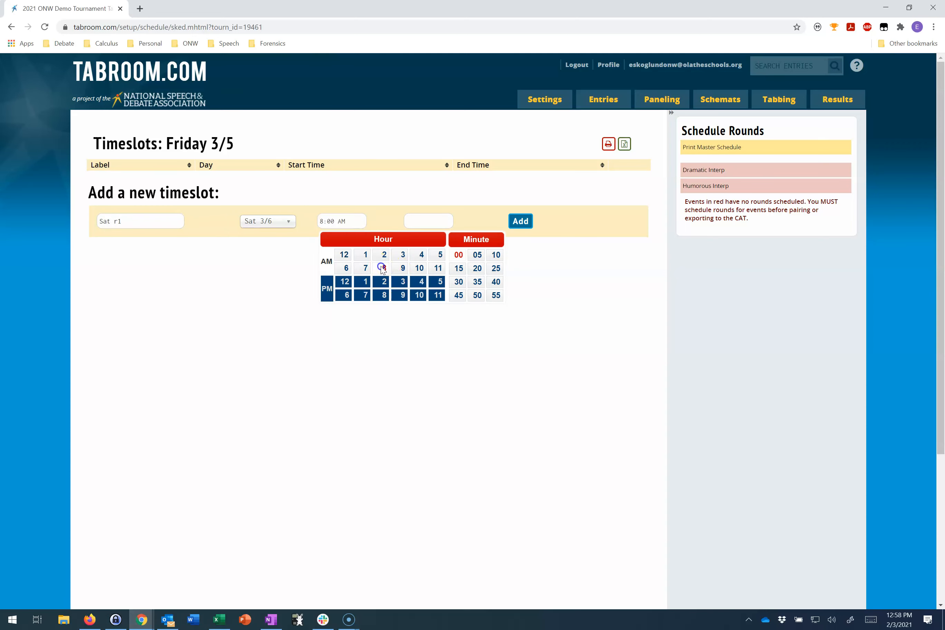
click(458, 257)
click(428, 221)
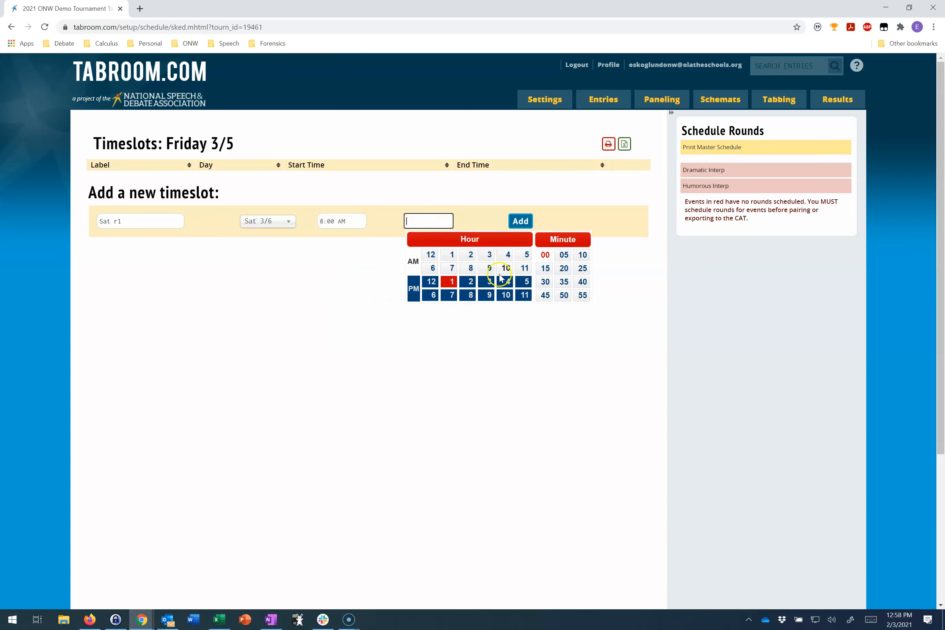
click(490, 268)
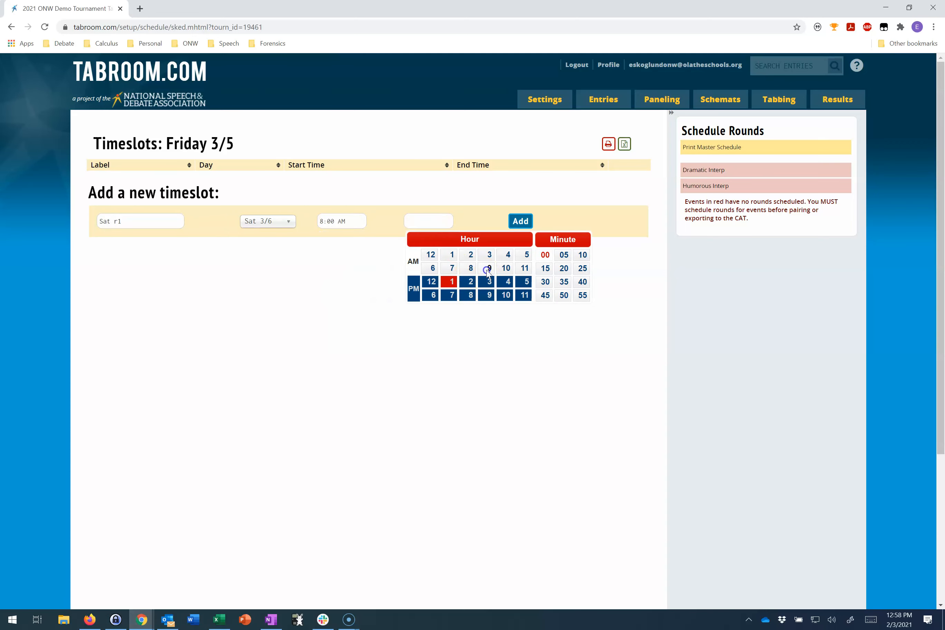
click(545, 295)
click(523, 222)
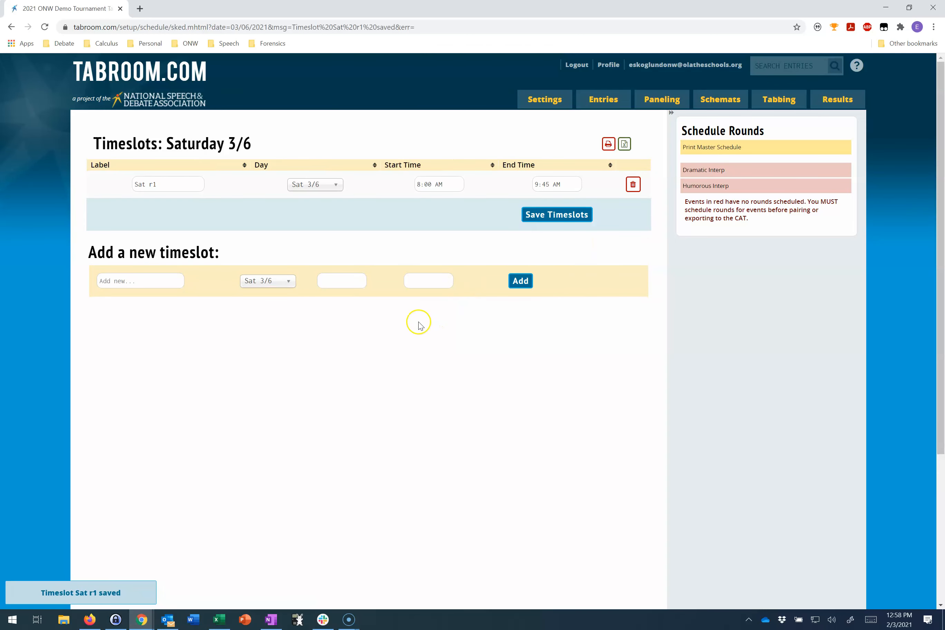
- Add a timeslot labelled Sat r2 on Sat 3/6 from 10:00 AM to 11:45 AM
click(131, 278)
text(Sat r2)
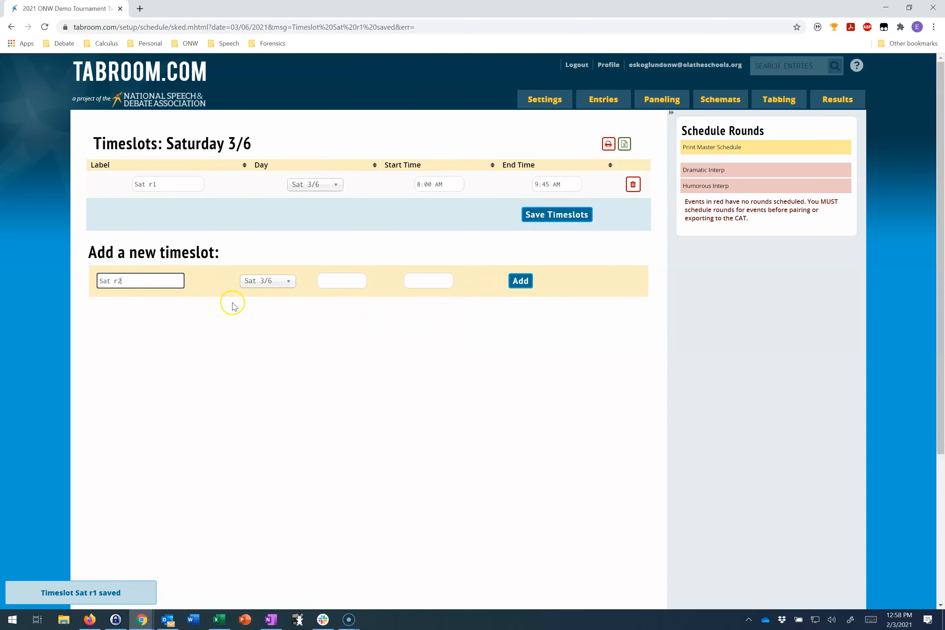
click(328, 280)
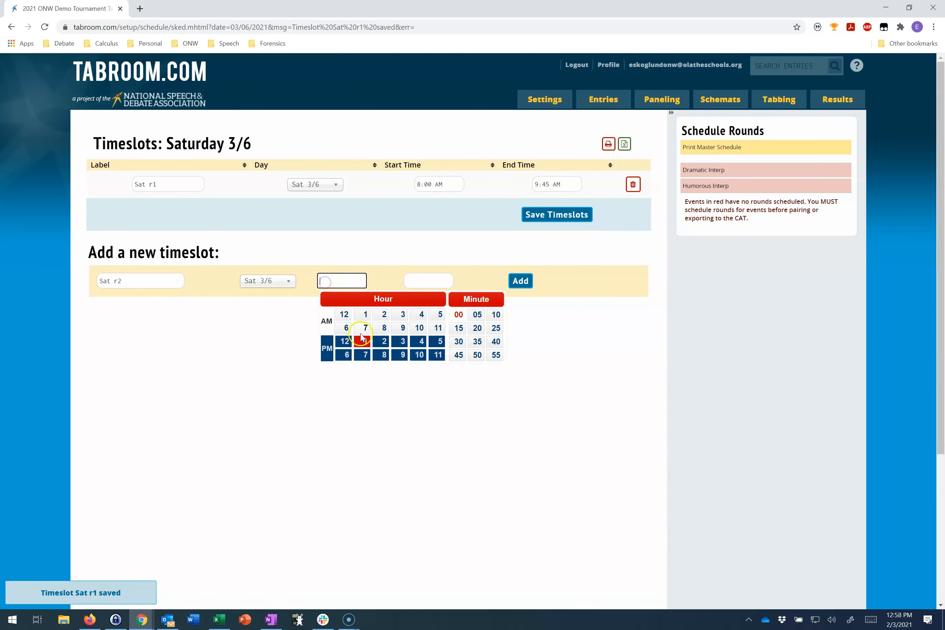
click(418, 328)
click(458, 314)
click(423, 281)
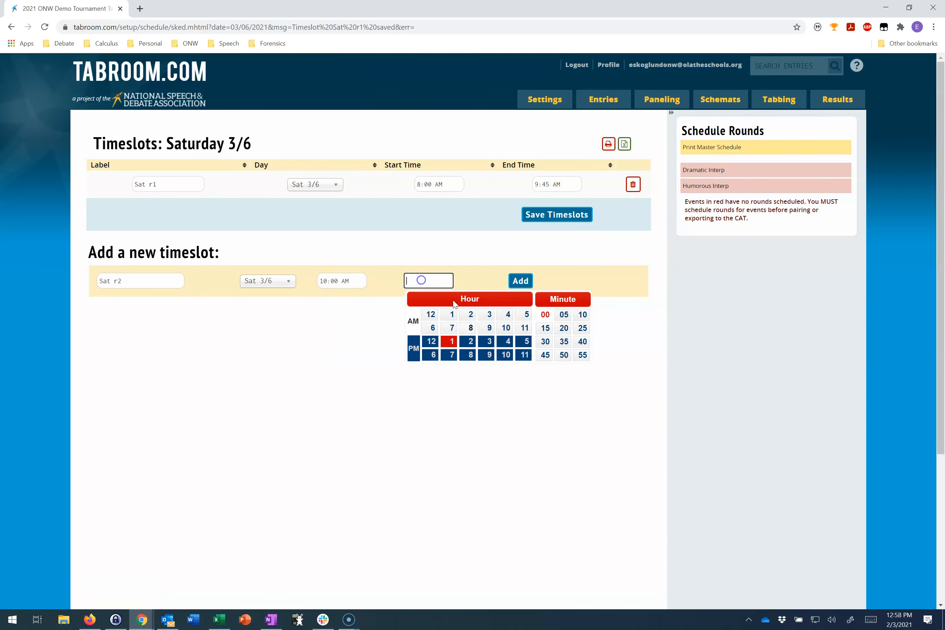
click(525, 327)
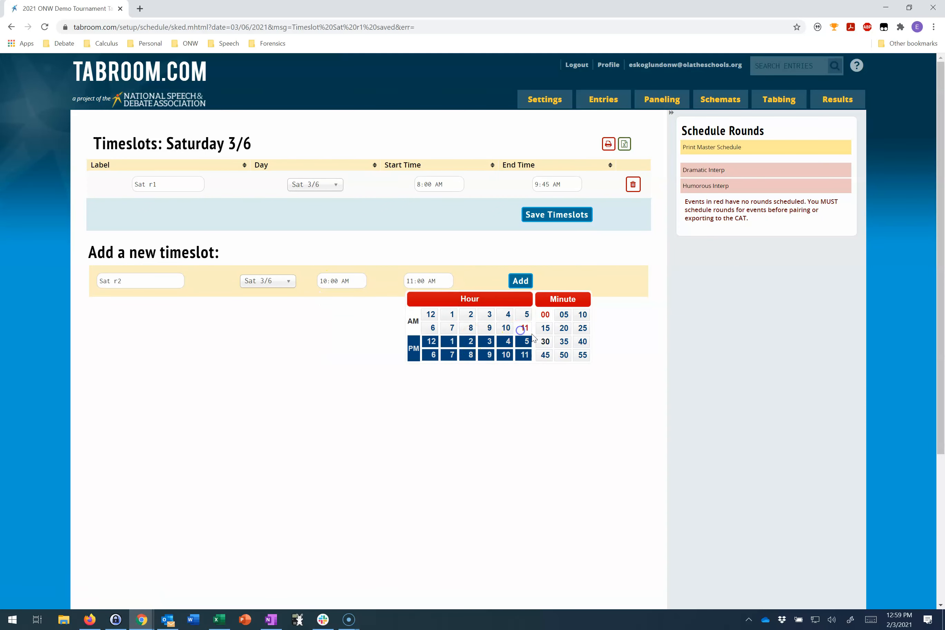
click(546, 354)
click(530, 282)
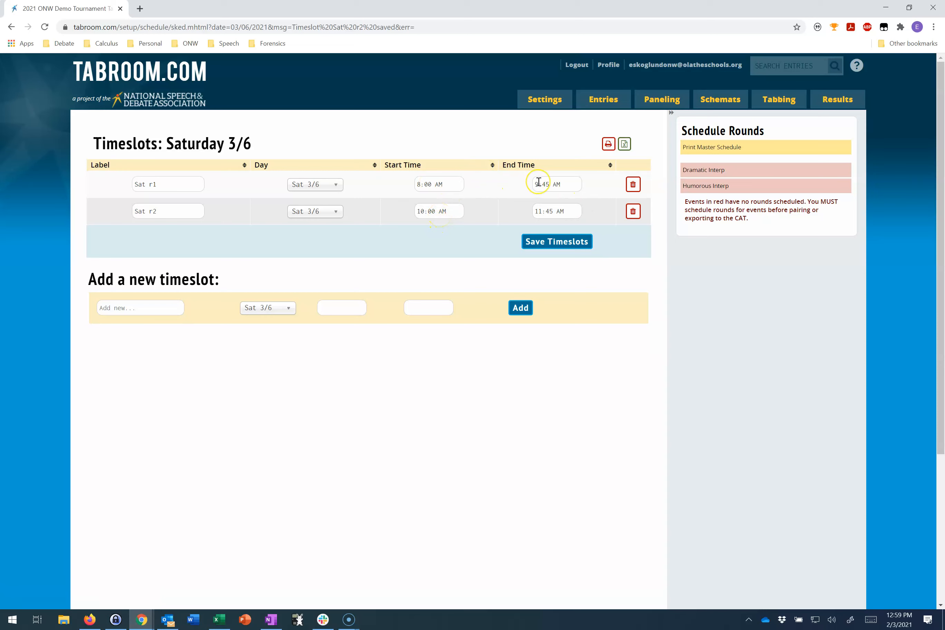
click(560, 184)
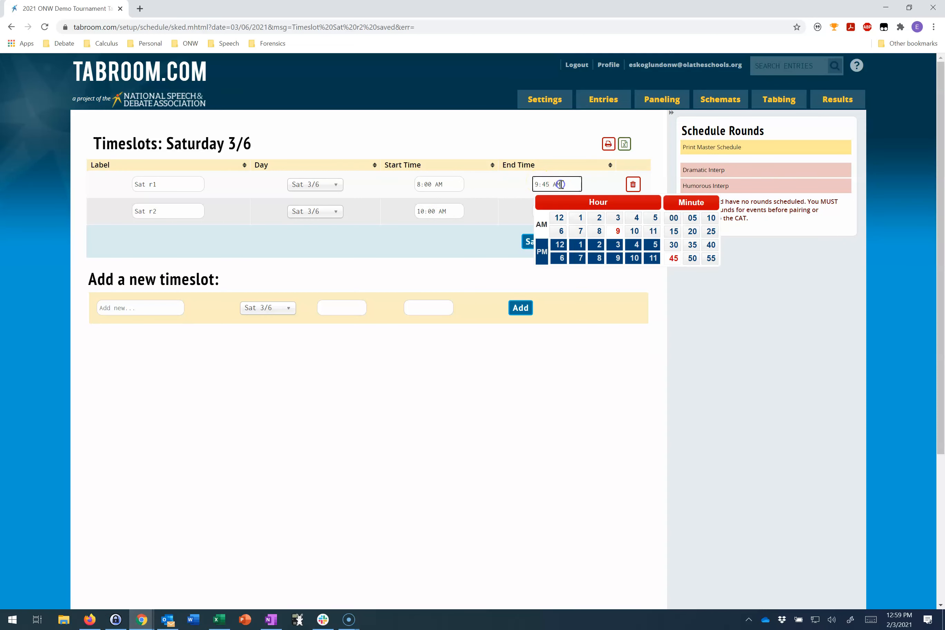
click(488, 351)
click(447, 211)
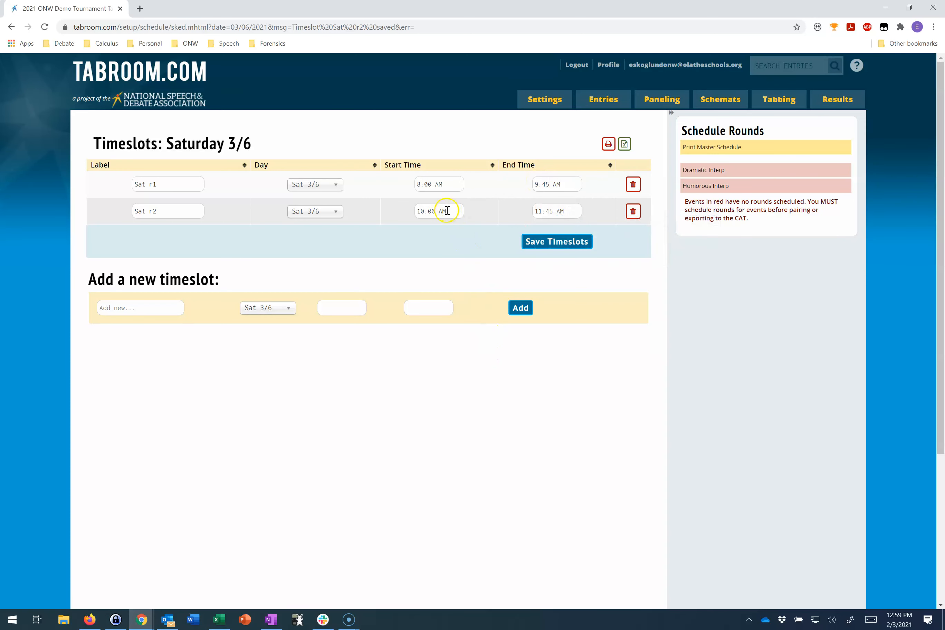
- Add a timeslot labelled Sat r3 on Sat 3/6 from 12:00 PM to 1:45 PM
click(168, 303)
click(354, 311)
click(345, 368)
click(450, 343)
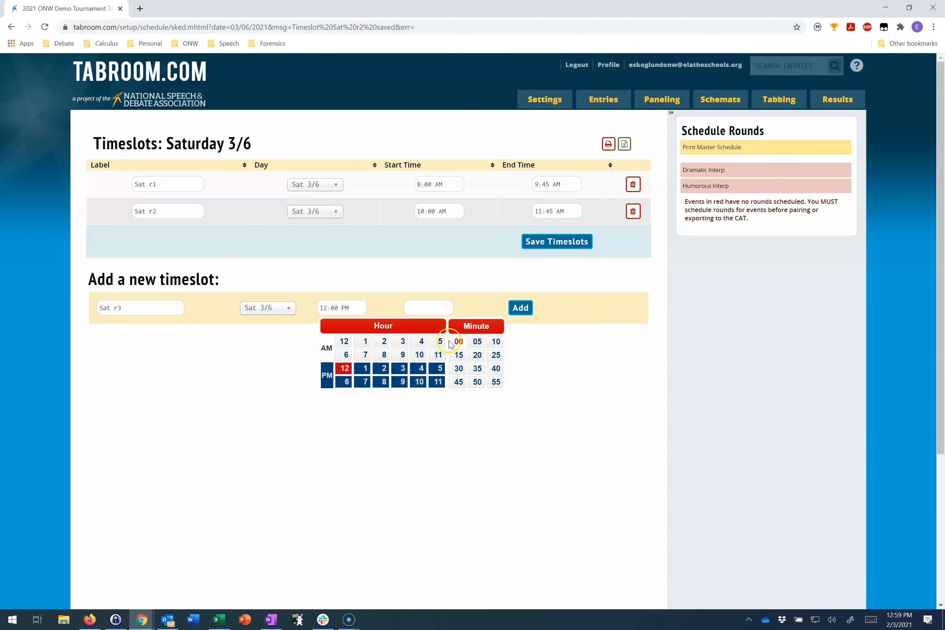
click(423, 309)
click(451, 368)
click(545, 381)
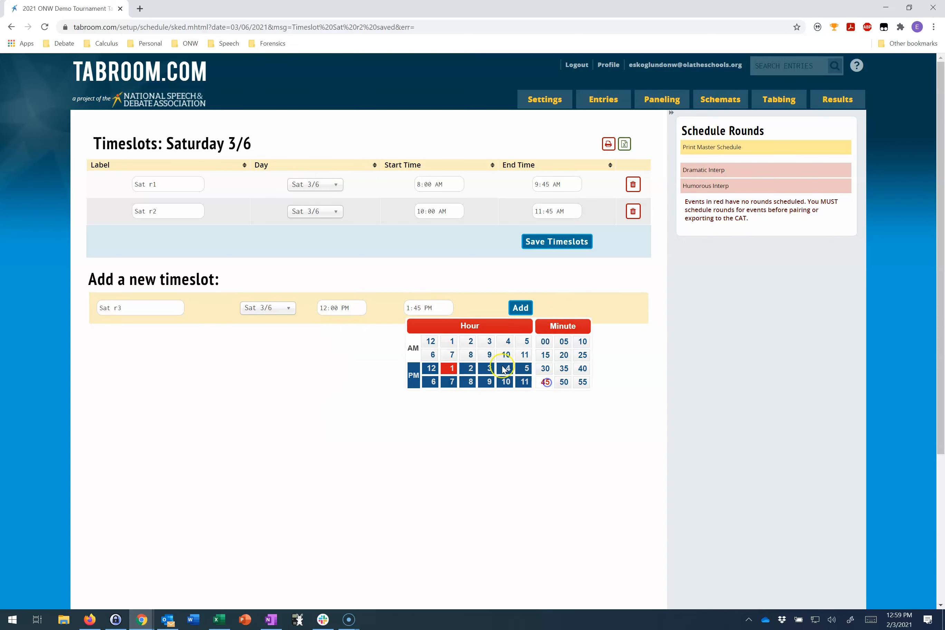
click(521, 308)
- Add a timeslot labelled Finals on Sat 3/6 from 2:30 PM to 3:45 PM
click(167, 330)
text(Finals)
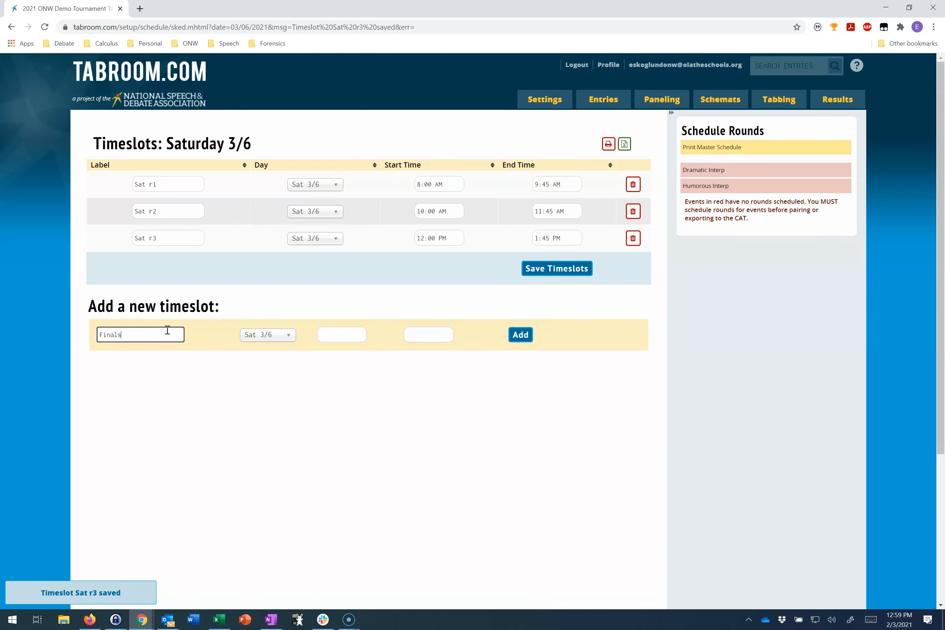
click(342, 335)
click(383, 395)
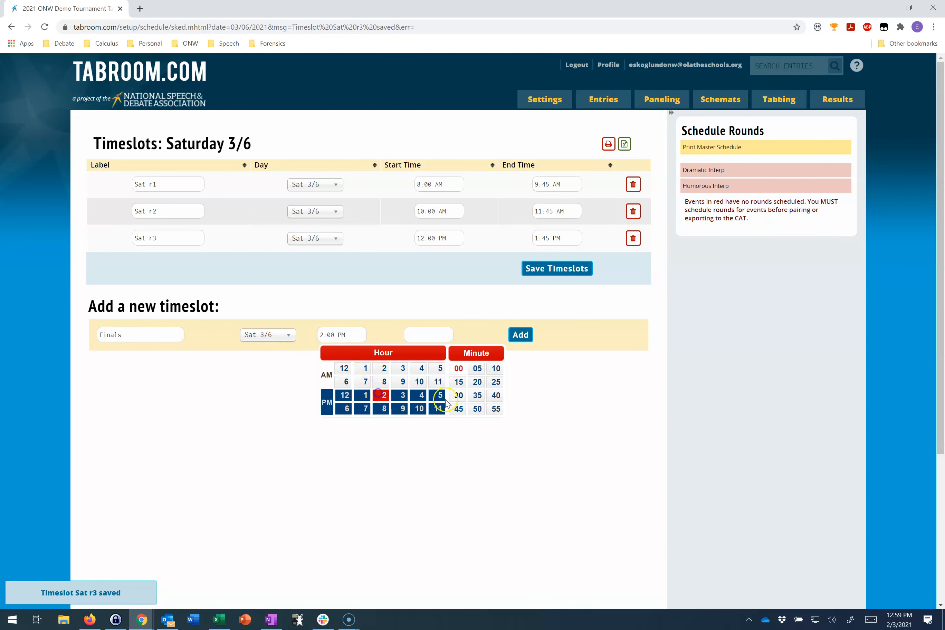
click(456, 396)
click(421, 335)
click(489, 395)
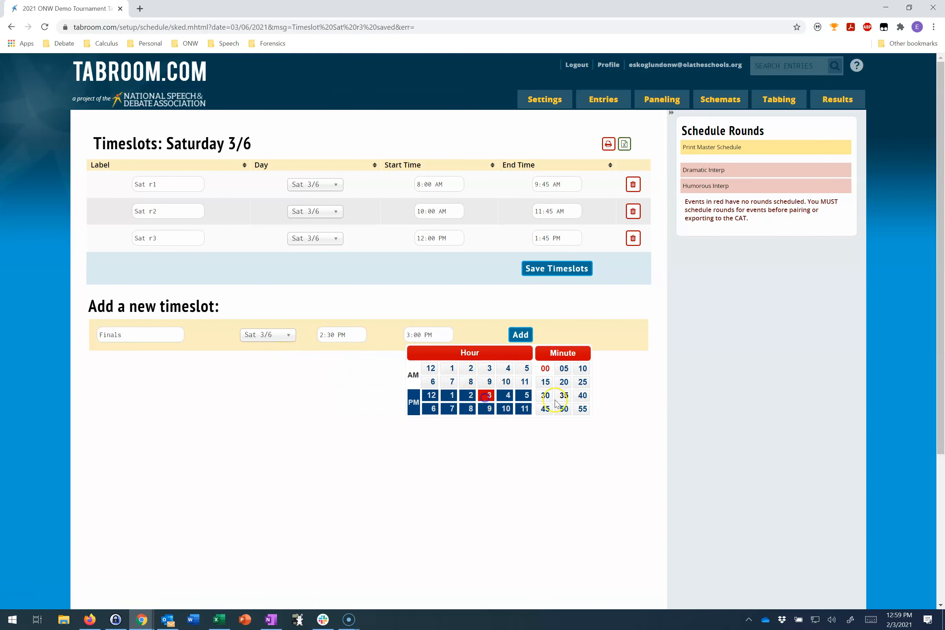
click(546, 409)
click(519, 334)
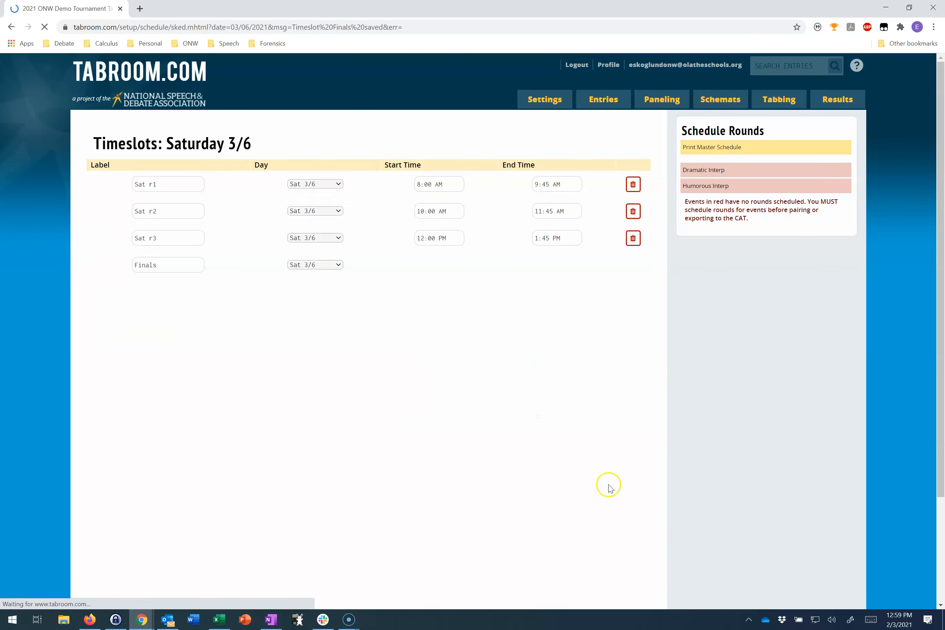
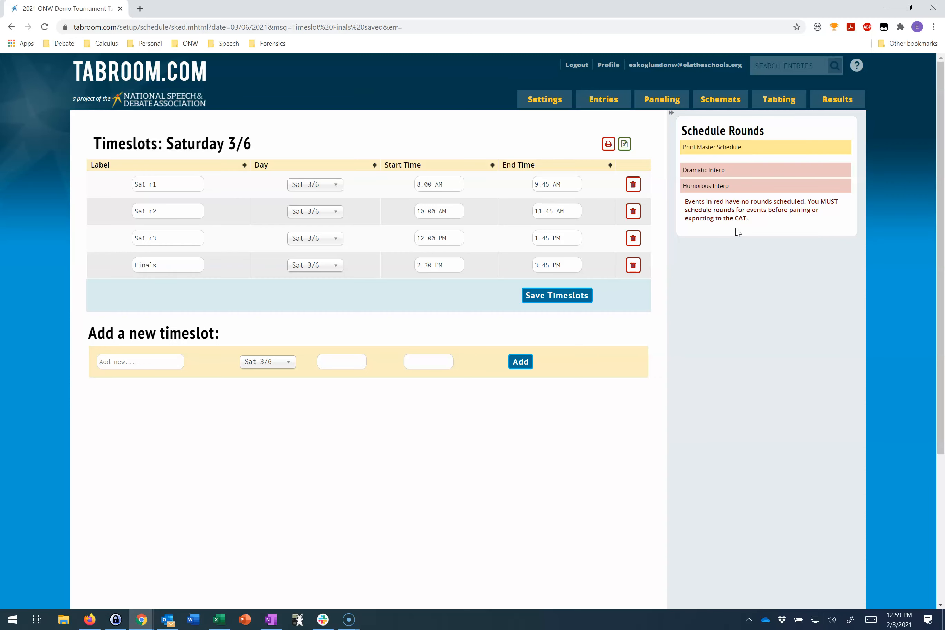
- In Dramatic Interp's schedule, enable rounds in the Sat r1, Sat r2, Sat r3 and Finals timeslots
click(737, 172)
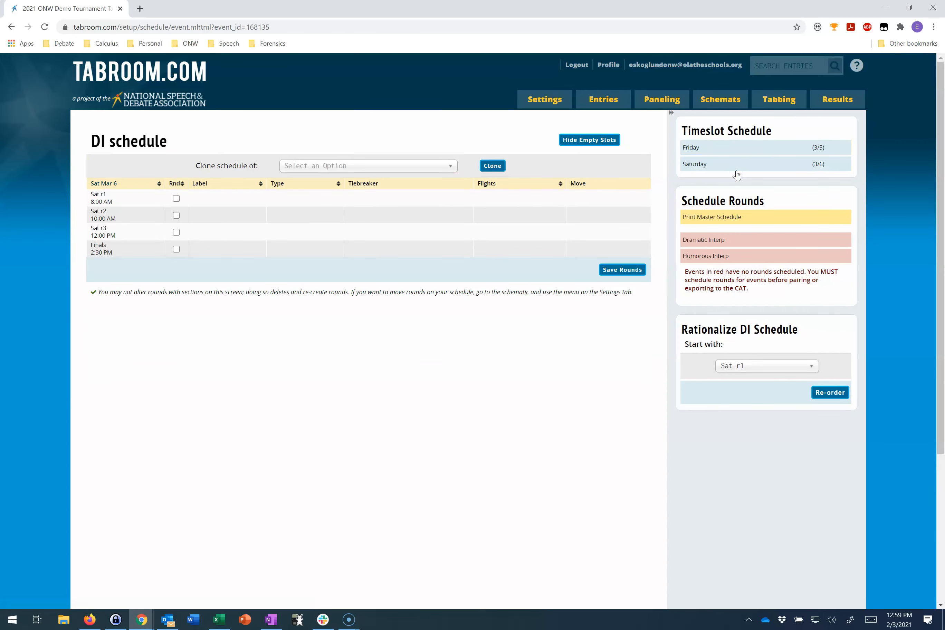
click(176, 199)
click(176, 223)
click(177, 246)
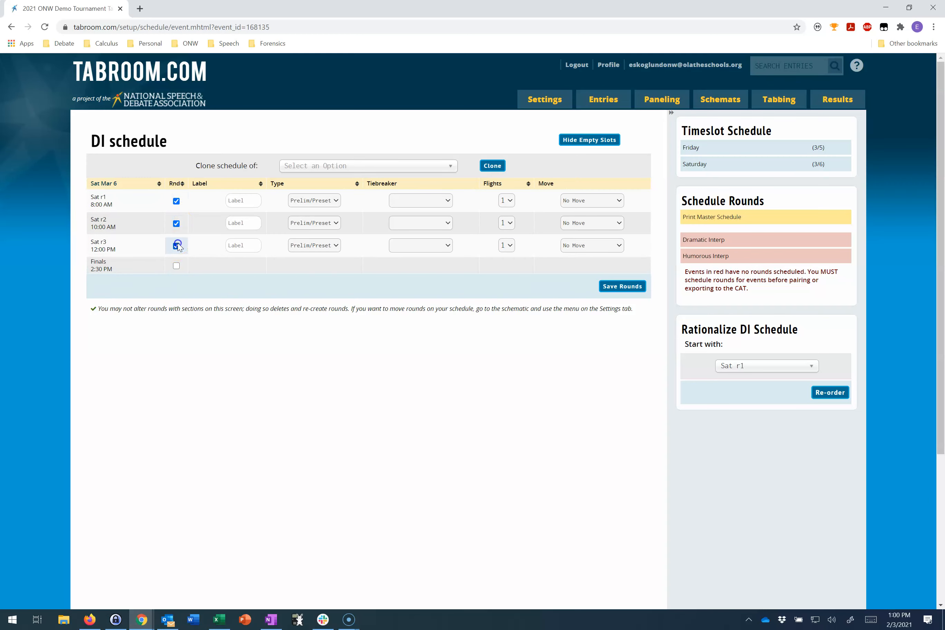
click(177, 266)
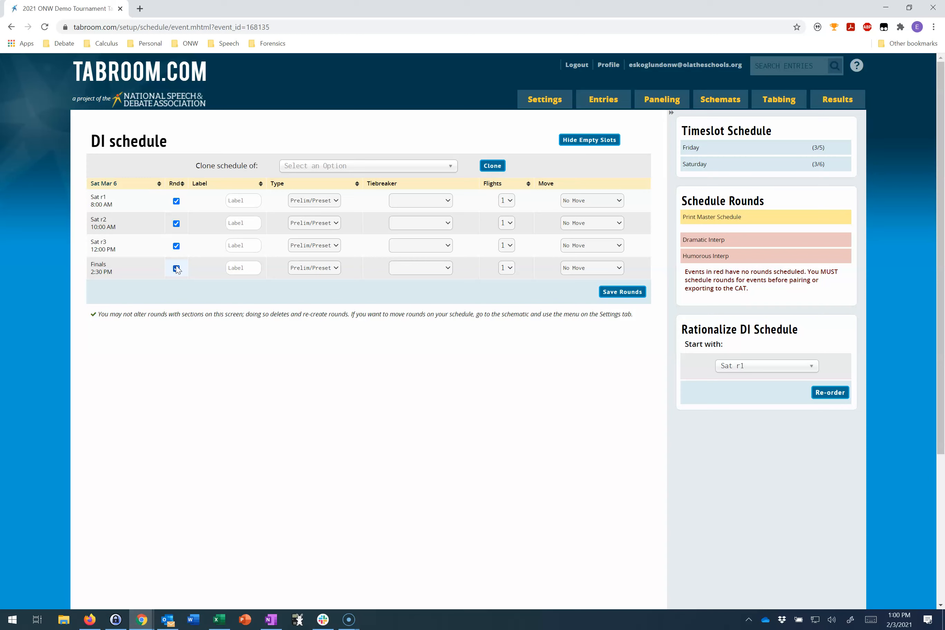
- Keep Sat r1 as Prelim/Preset, set the Finals round's type to Final, and label it Fin
click(326, 207)
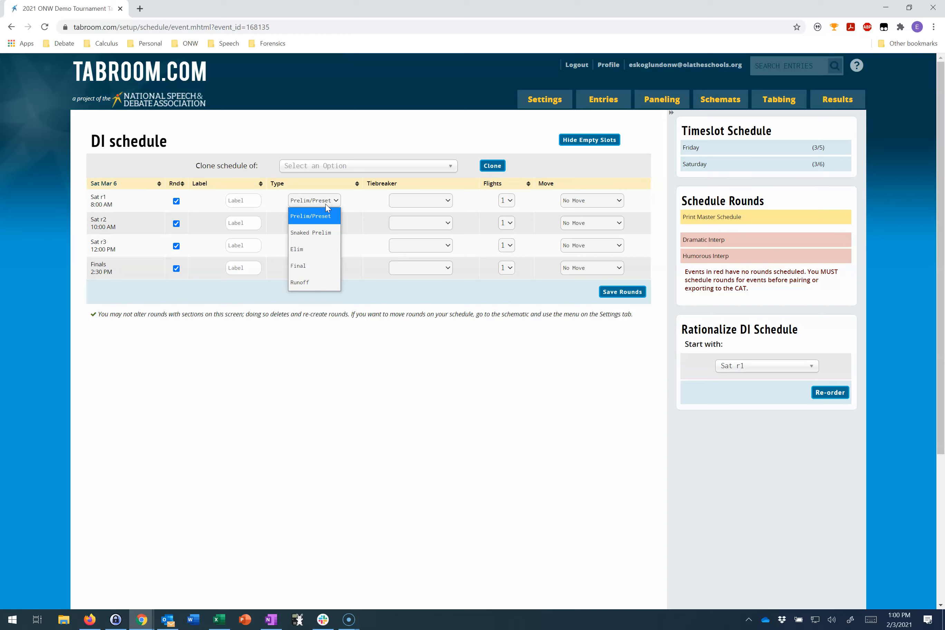
click(326, 204)
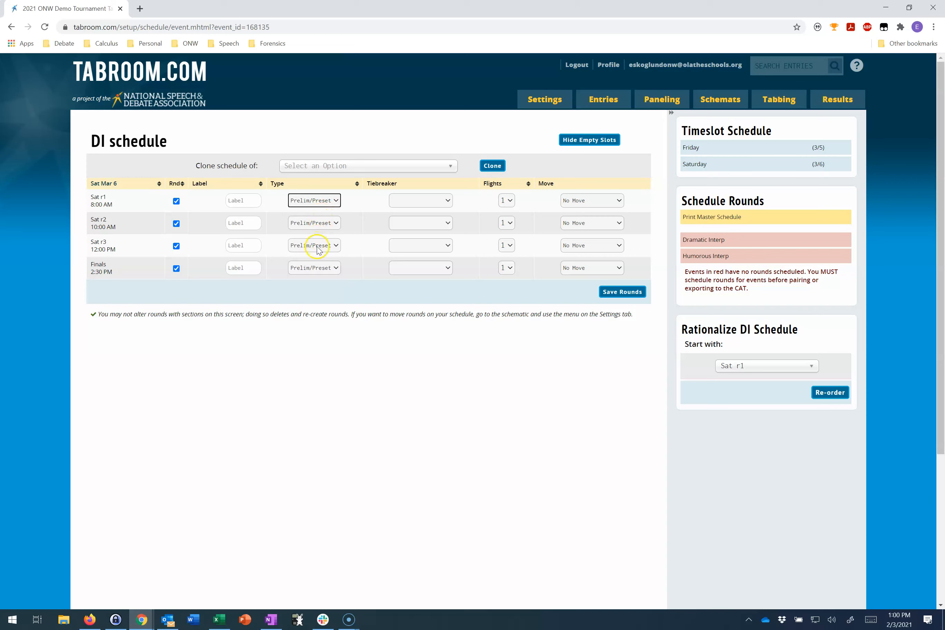
click(292, 269)
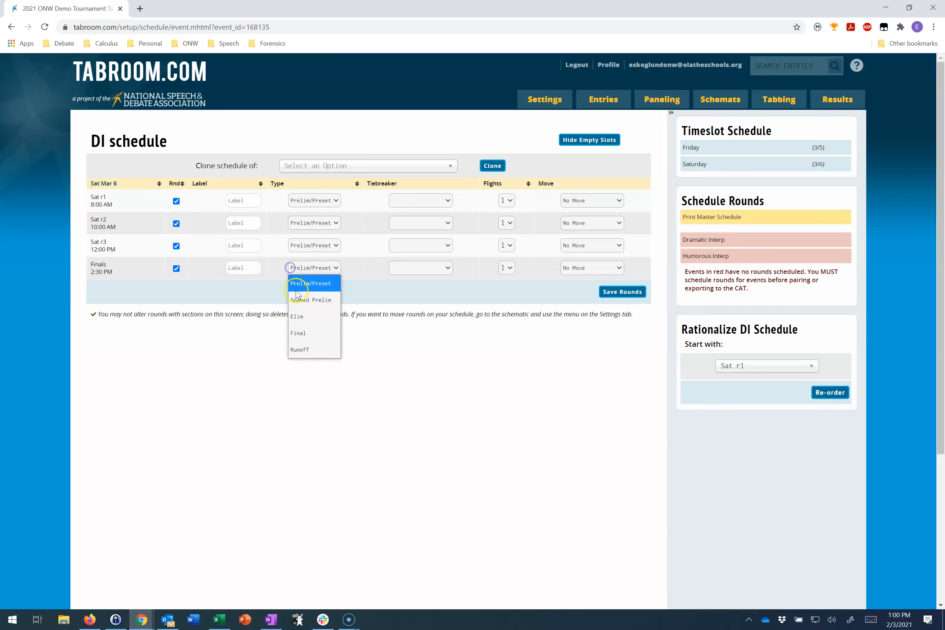
click(302, 332)
click(241, 265)
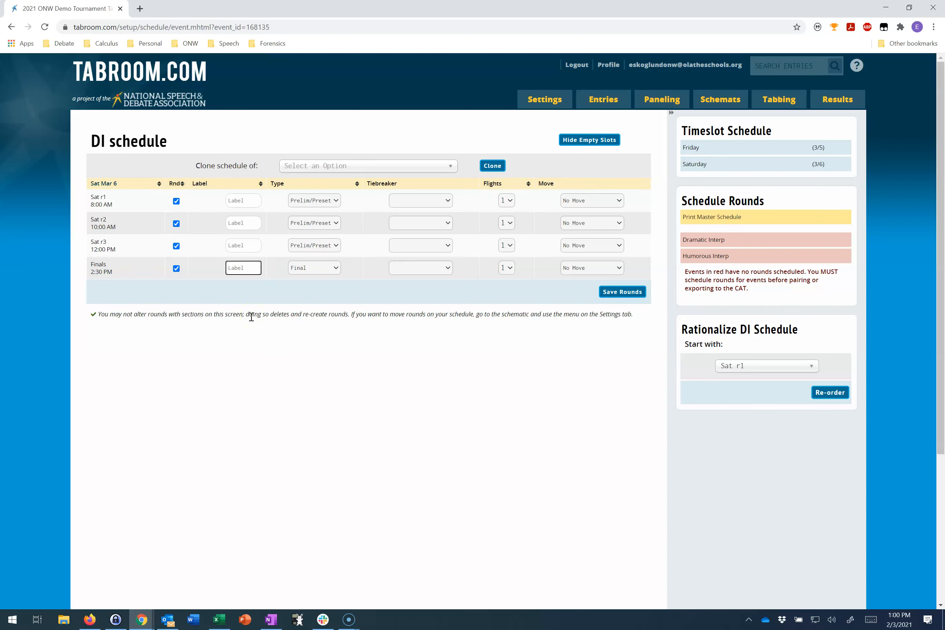
click(233, 287)
- Set the tiebreaker to Speech Prelims for the Sat r1, Sat r2 and Sat r3 rounds
click(416, 203)
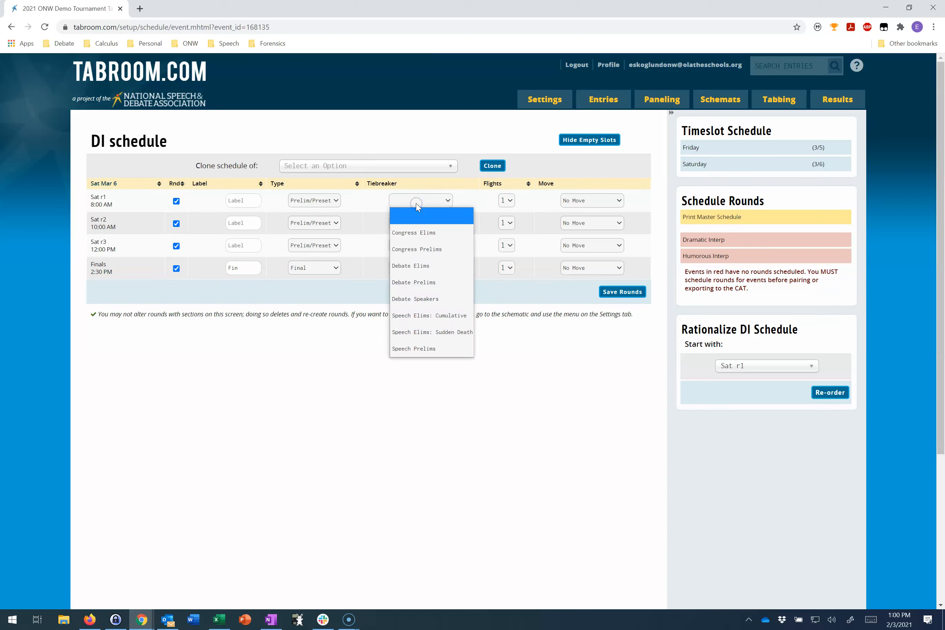
click(416, 345)
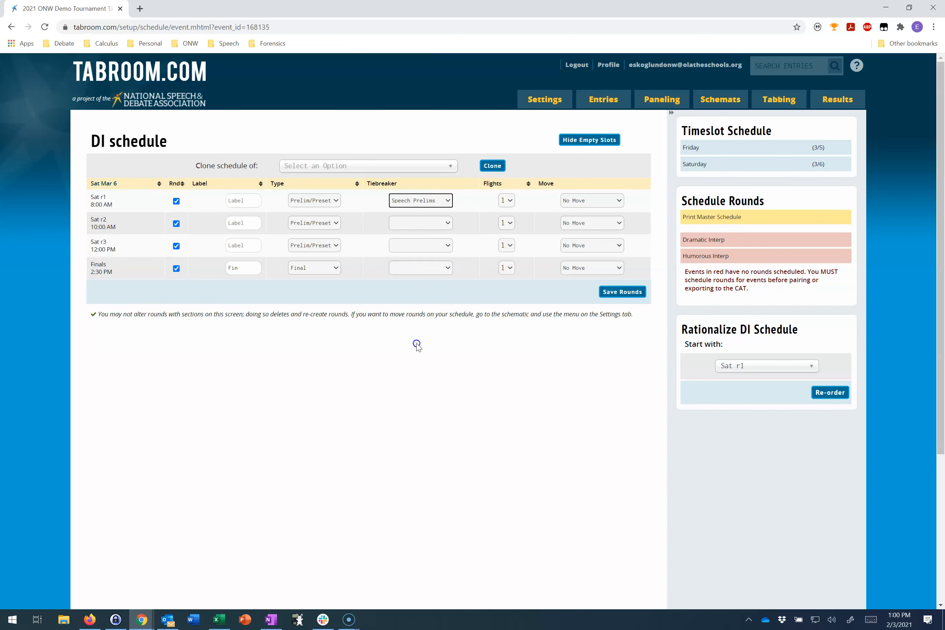
click(411, 232)
click(413, 371)
click(404, 249)
click(425, 393)
- Set the Finals round's tiebreaker to Speech Elims: Cumulative and save the Dramatic Interp rounds
click(421, 269)
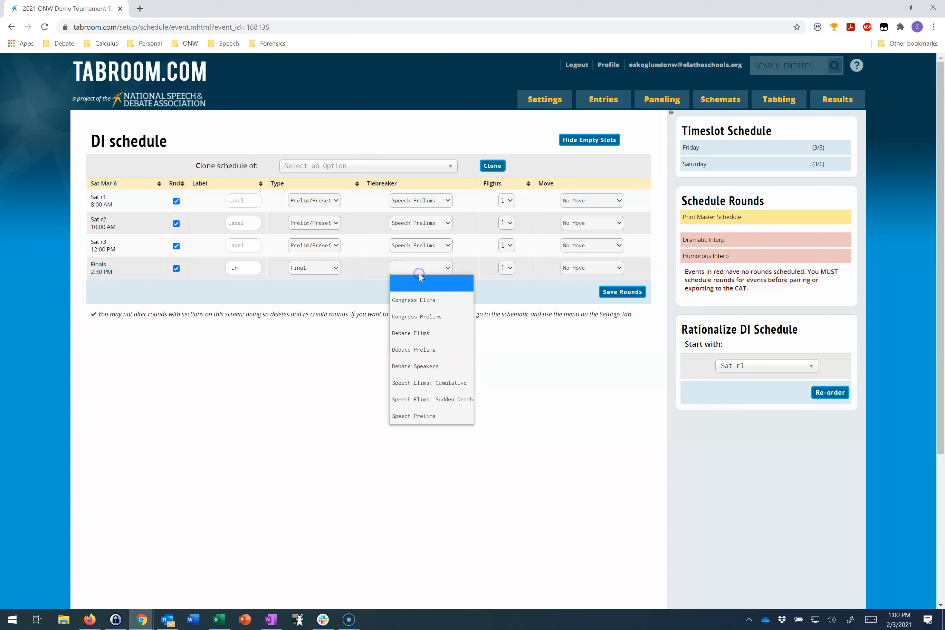
click(432, 382)
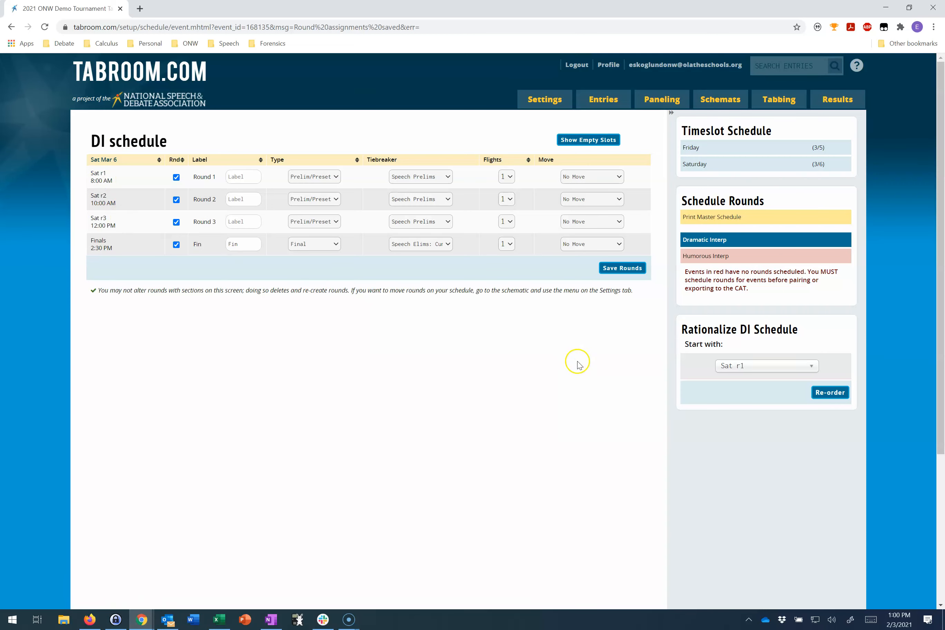
- Clone the Dramatic Interp schedule into the Humorous Interp schedule
click(710, 256)
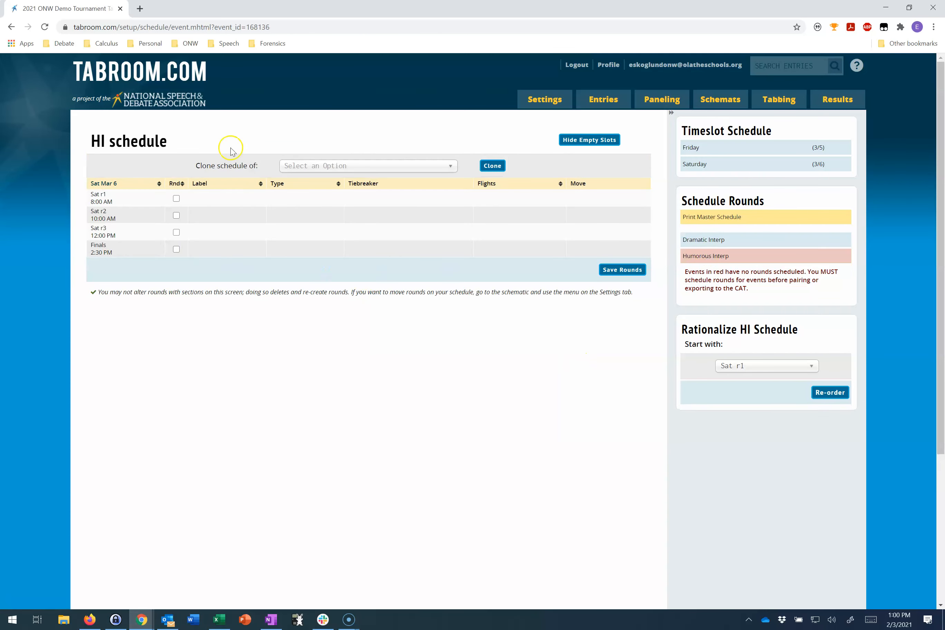
click(333, 163)
click(344, 179)
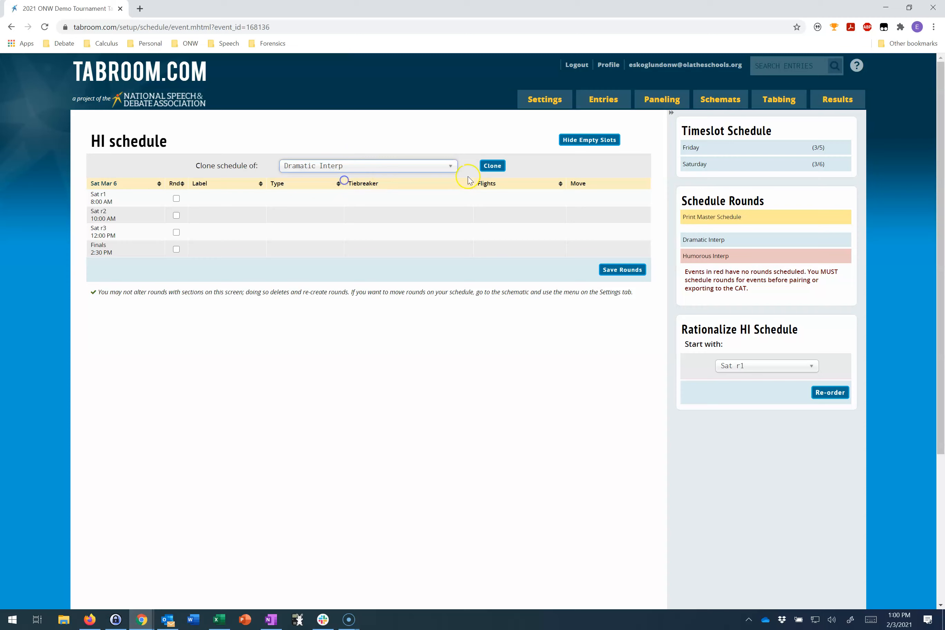
click(493, 166)
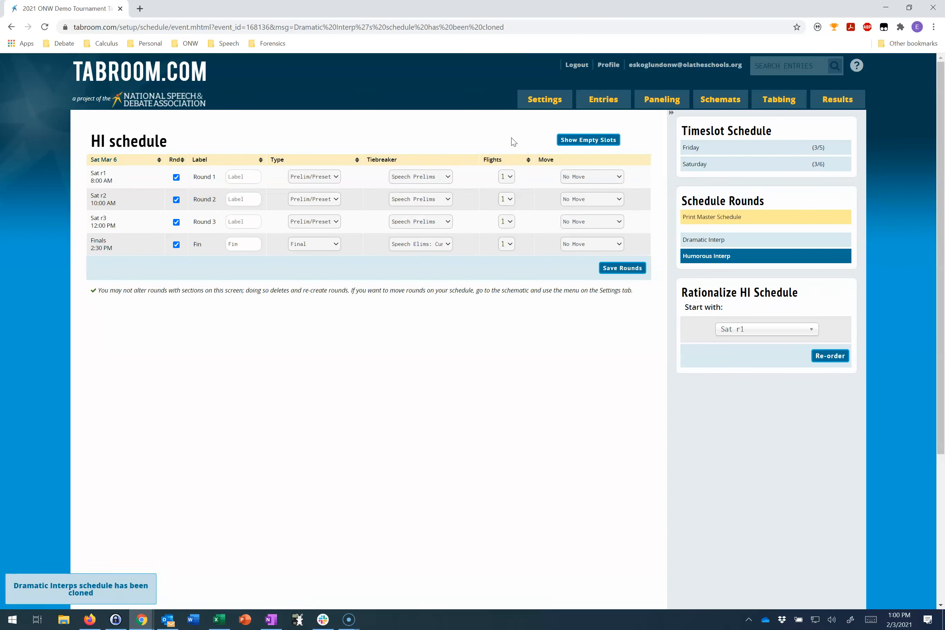
- In the tournament's NSDA Campus room configuration, enable Use Campus for both DI and HI
mouse_move(547, 103)
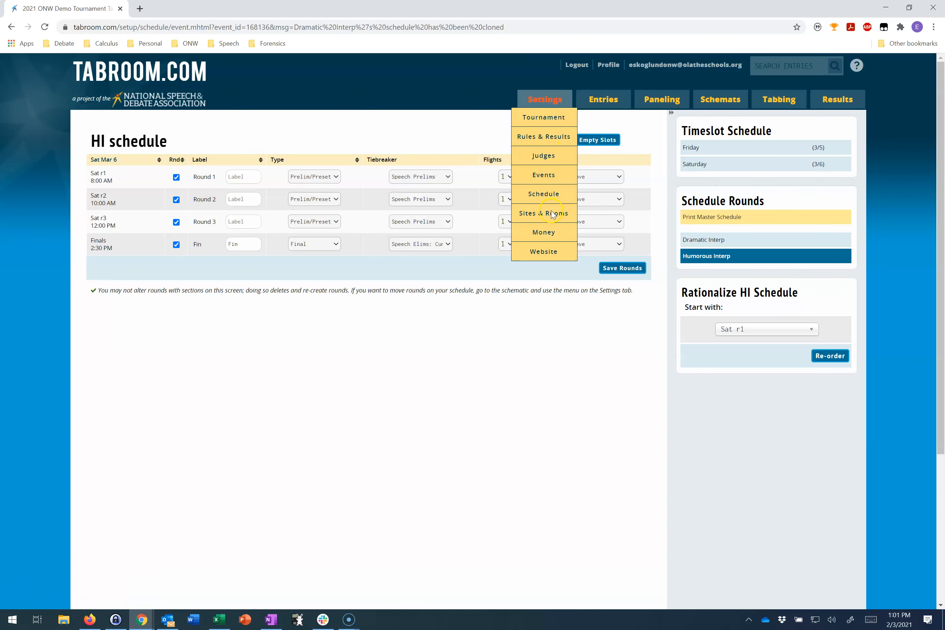
click(552, 220)
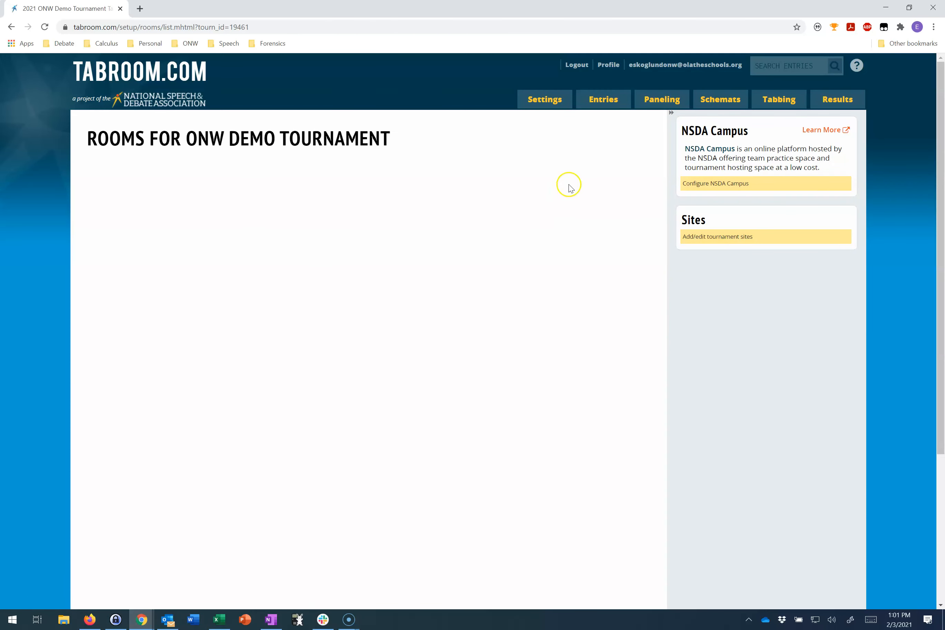
click(715, 244)
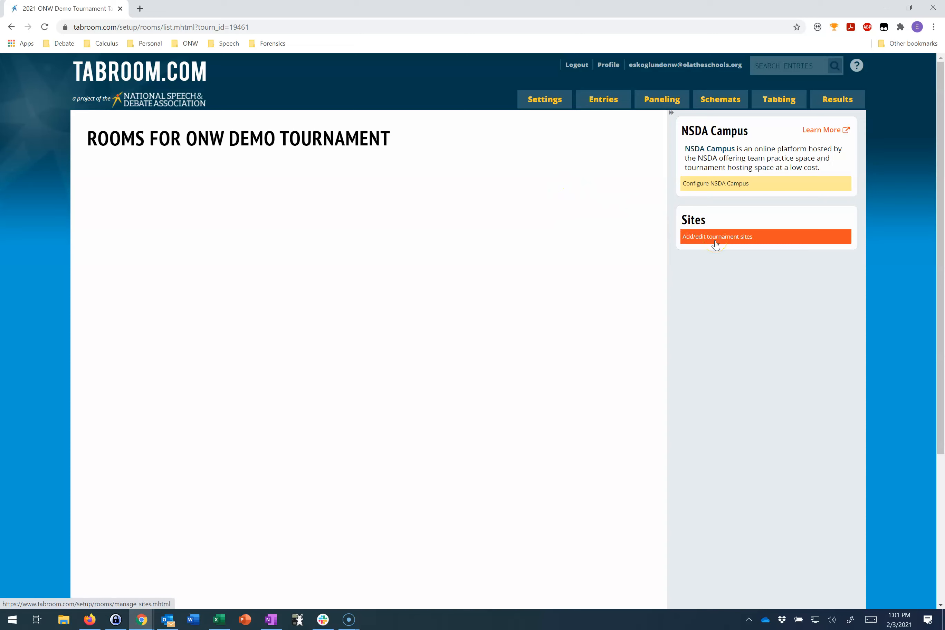
click(699, 243)
click(684, 243)
click(711, 188)
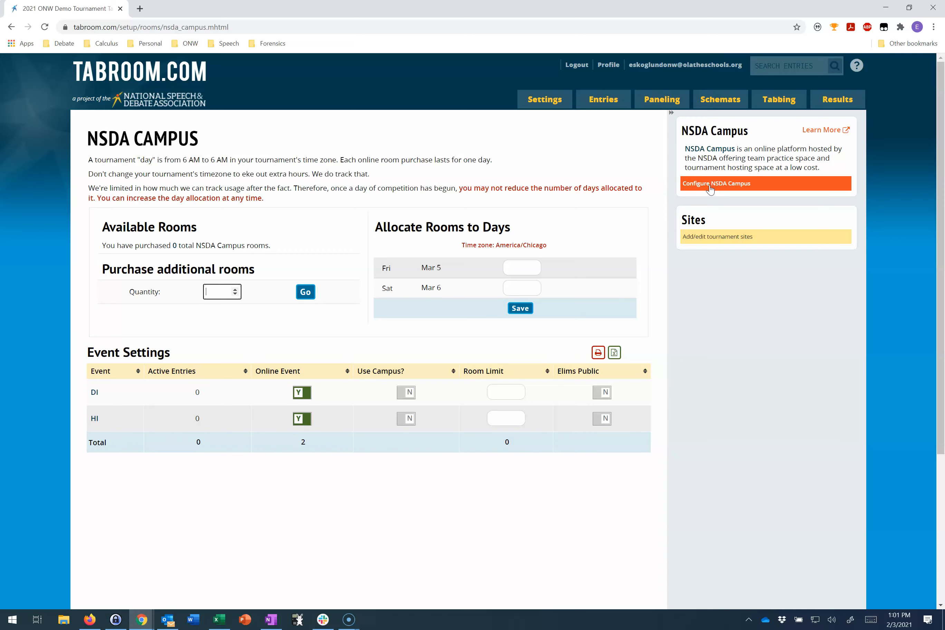
click(414, 400)
click(413, 410)
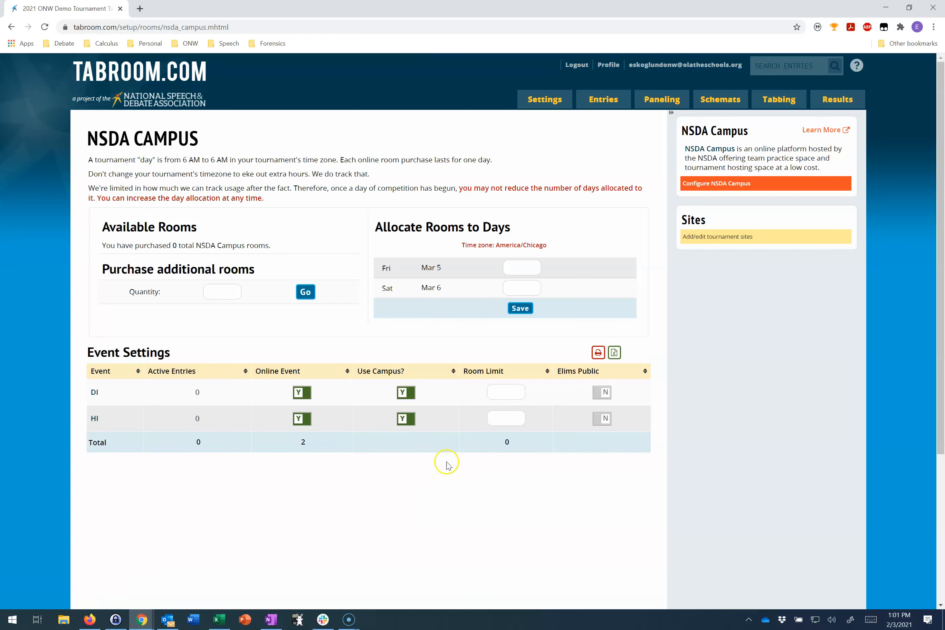
- Review the NSDA Campus room allocation for Friday and Saturday and Dramatic Interp's online options, then return to the tournament's rooms
click(729, 186)
click(518, 265)
click(515, 289)
mouse_move(541, 92)
click(541, 175)
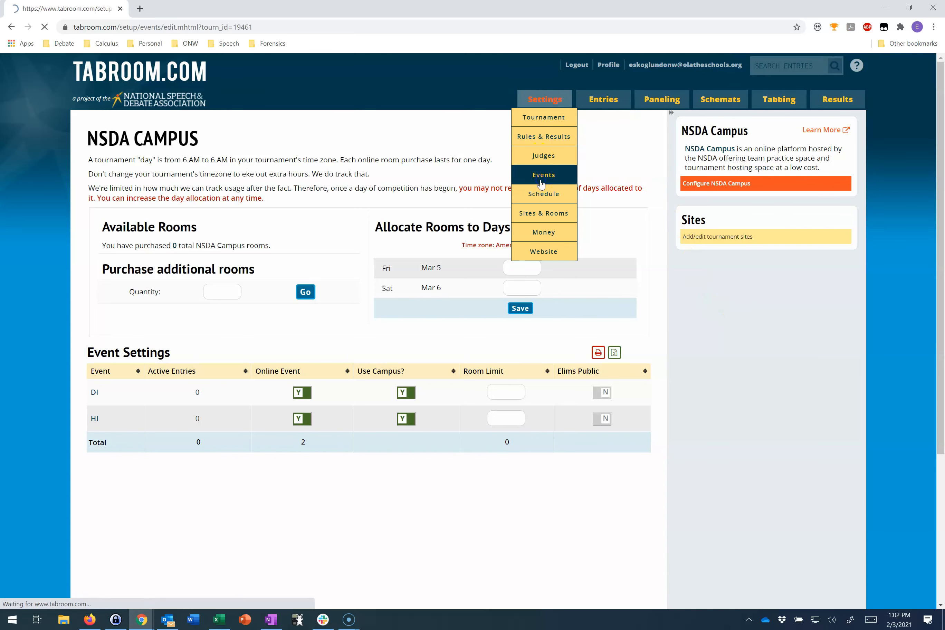
click(195, 165)
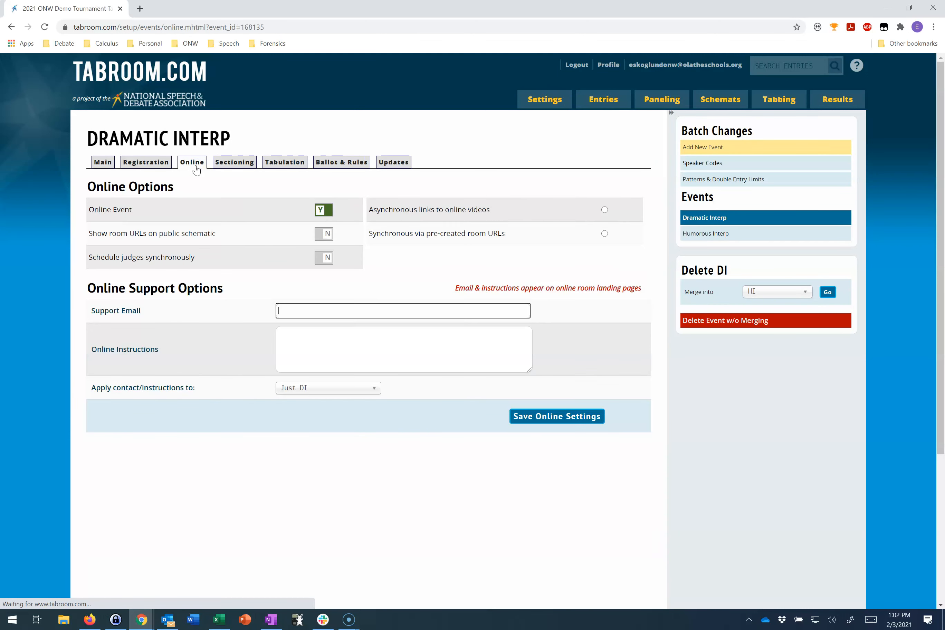
click(457, 267)
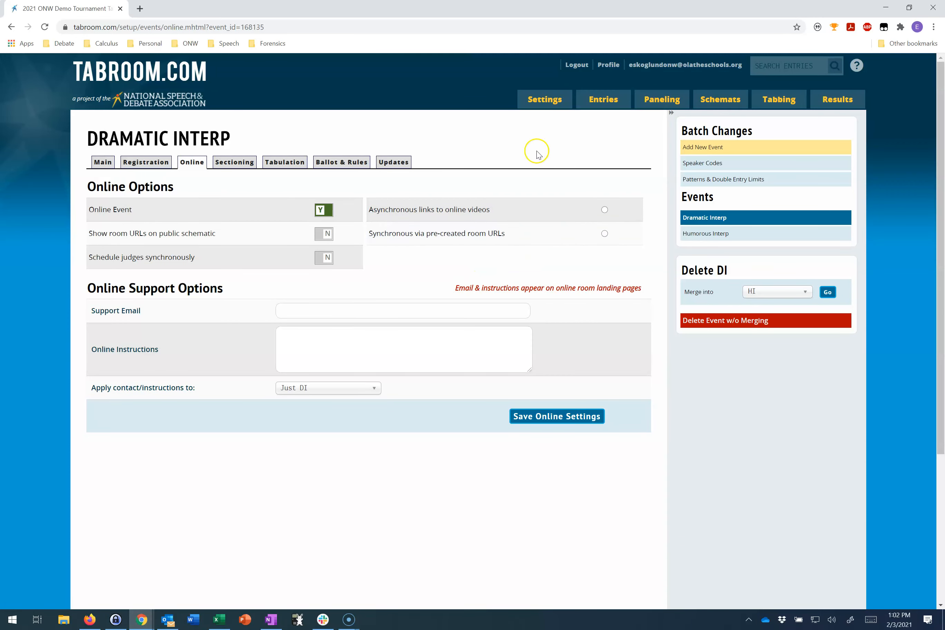
mouse_move(545, 100)
click(540, 220)
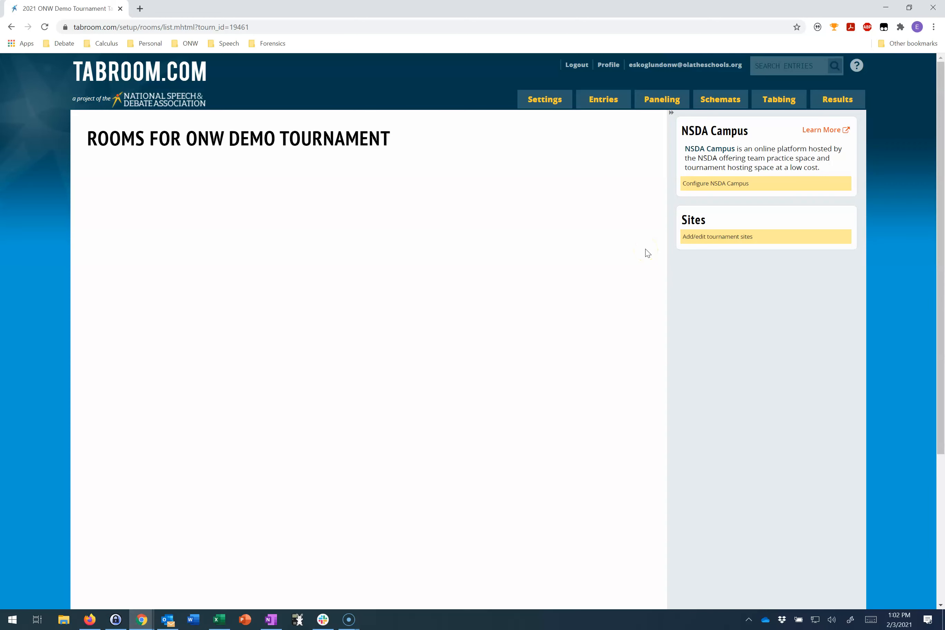
- Open the tournament's financial settings and review the payable address and invoice message fields
mouse_move(546, 107)
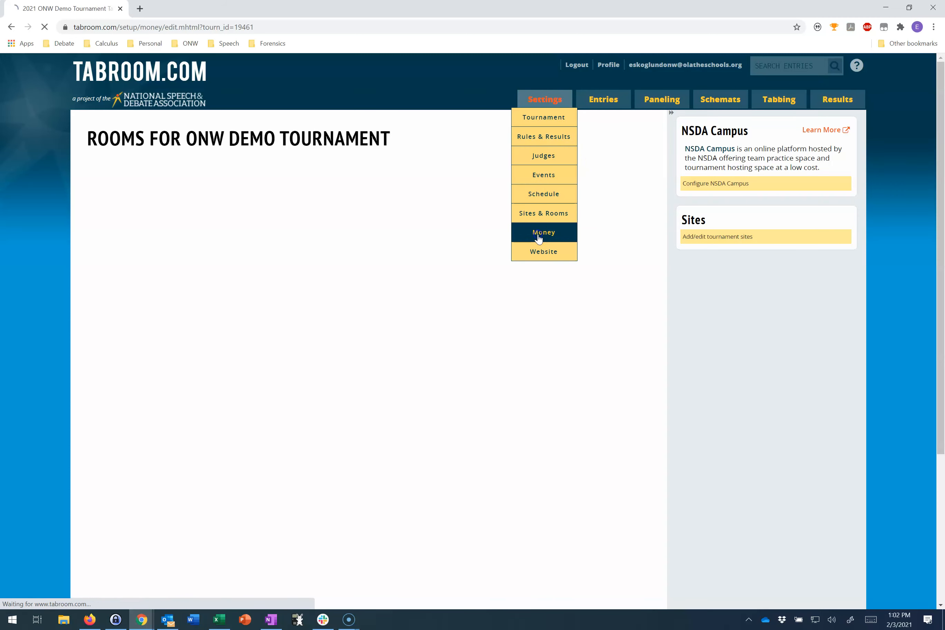
click(710, 152)
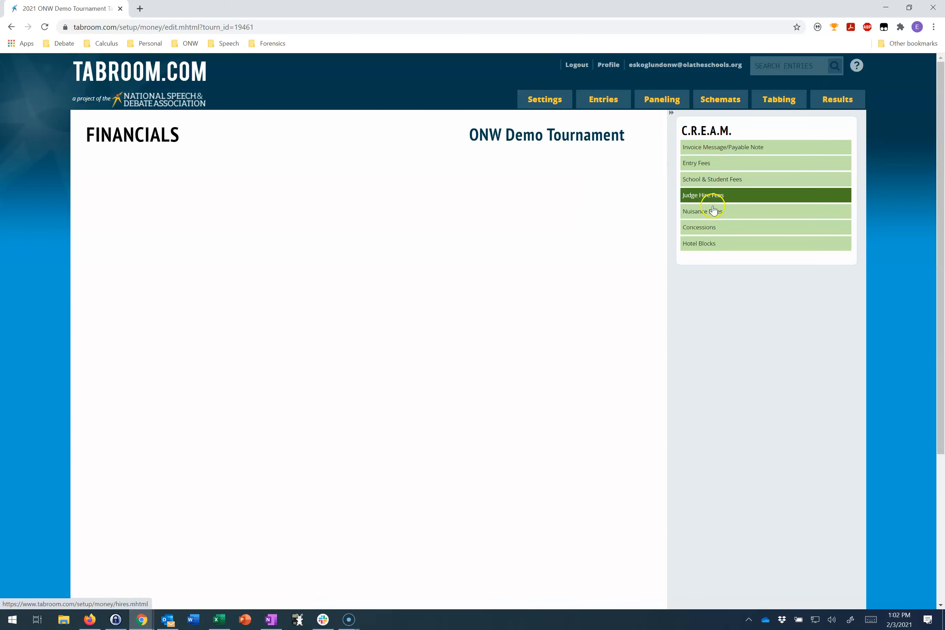
click(711, 147)
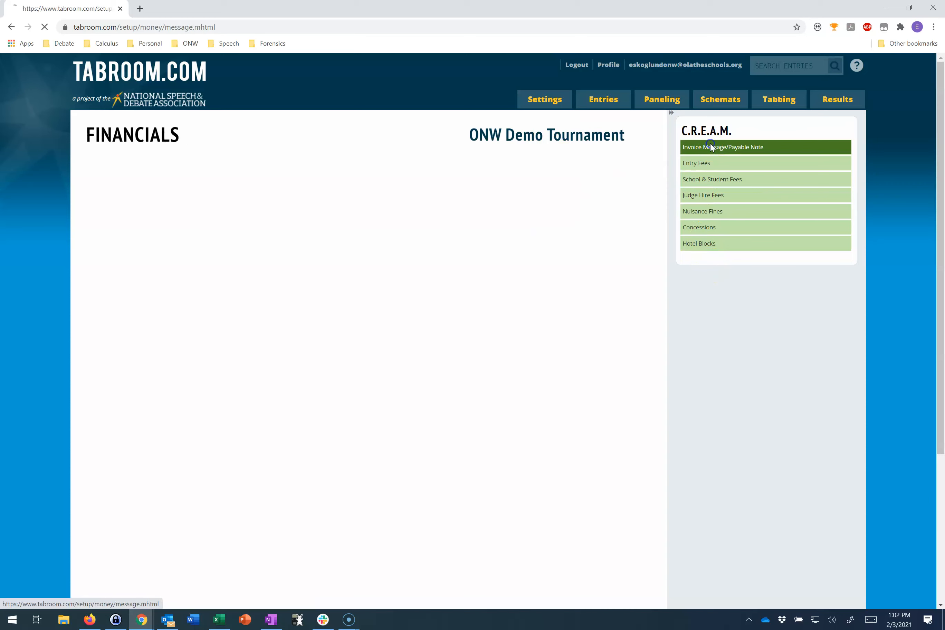
click(178, 248)
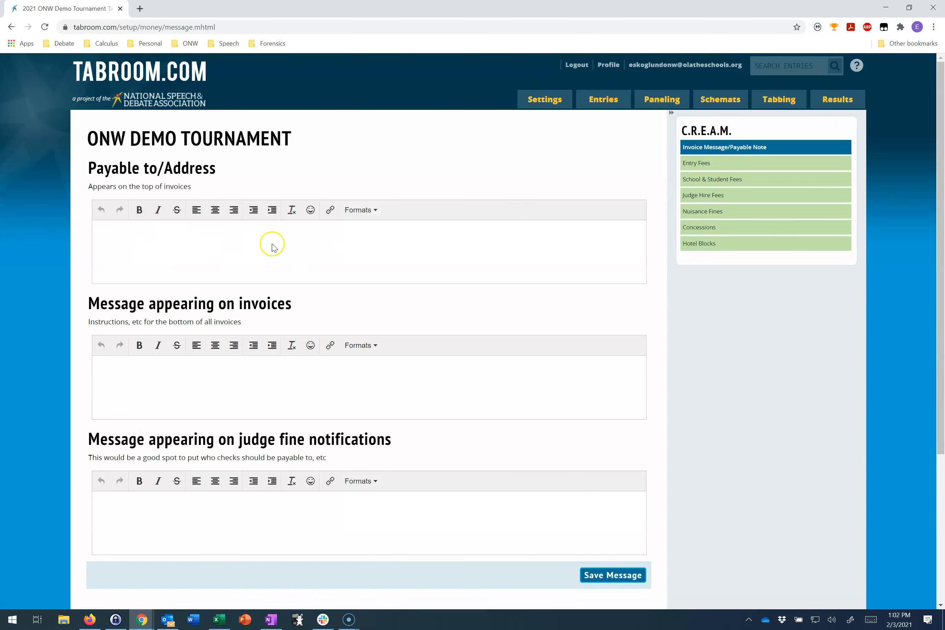
- Set the Dramatic Interp entry fee to 5.00 and save the entry fees
click(692, 166)
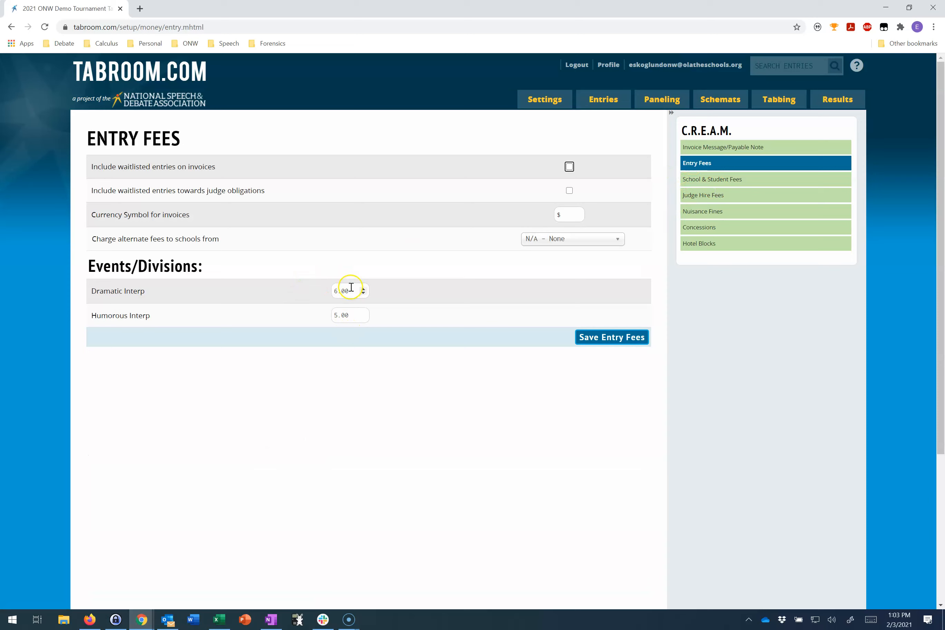
click(351, 313)
double_click(351, 291)
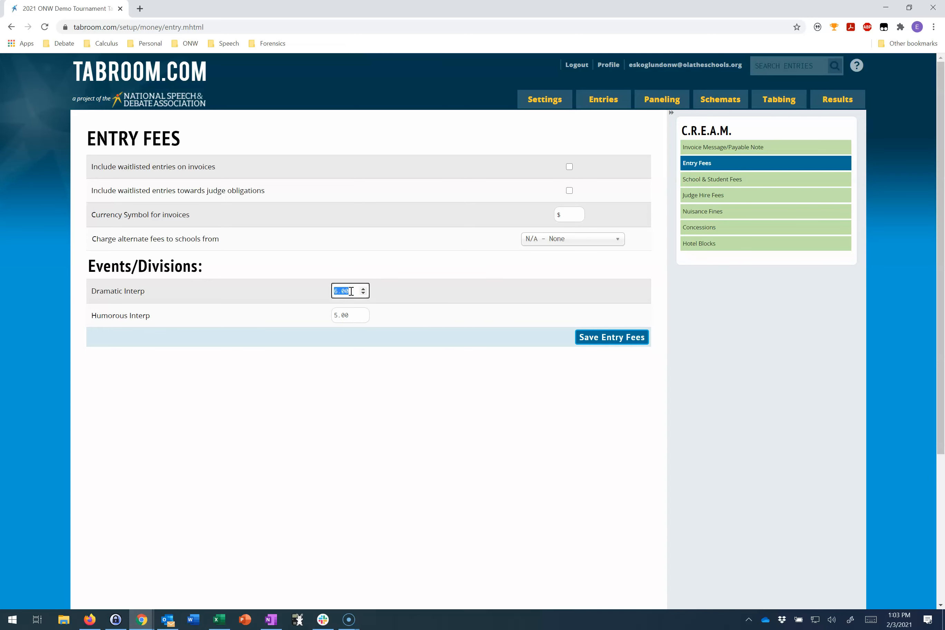
text(5.00)
click(493, 351)
click(588, 338)
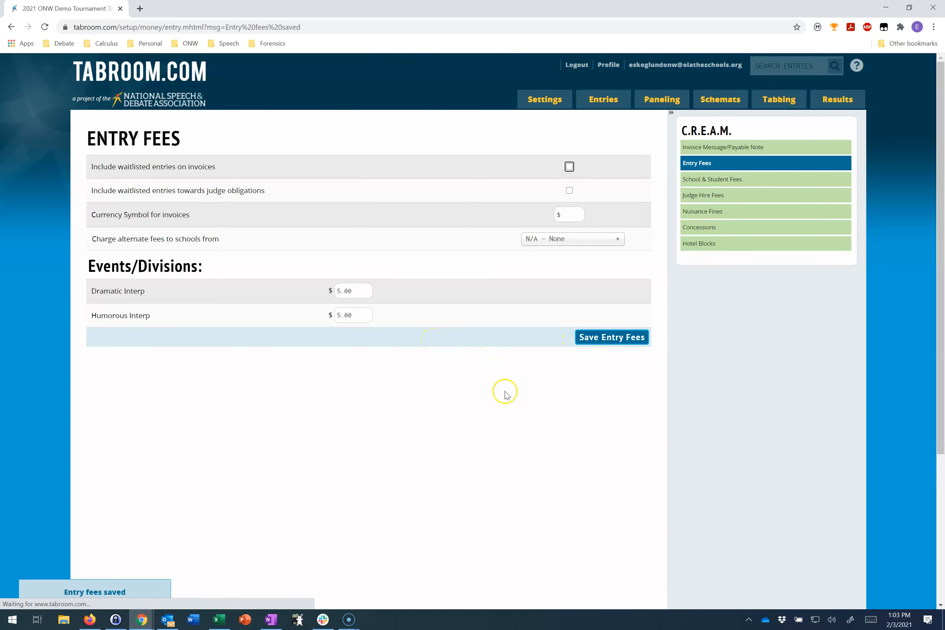
- Review the tournament's school and student fee settings and its concessions settings
click(734, 182)
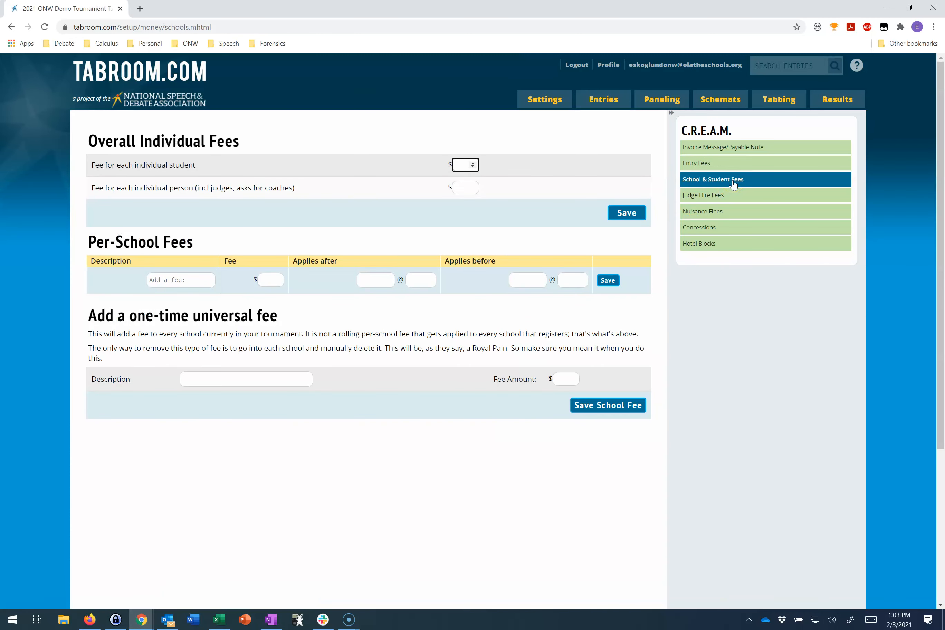
click(731, 196)
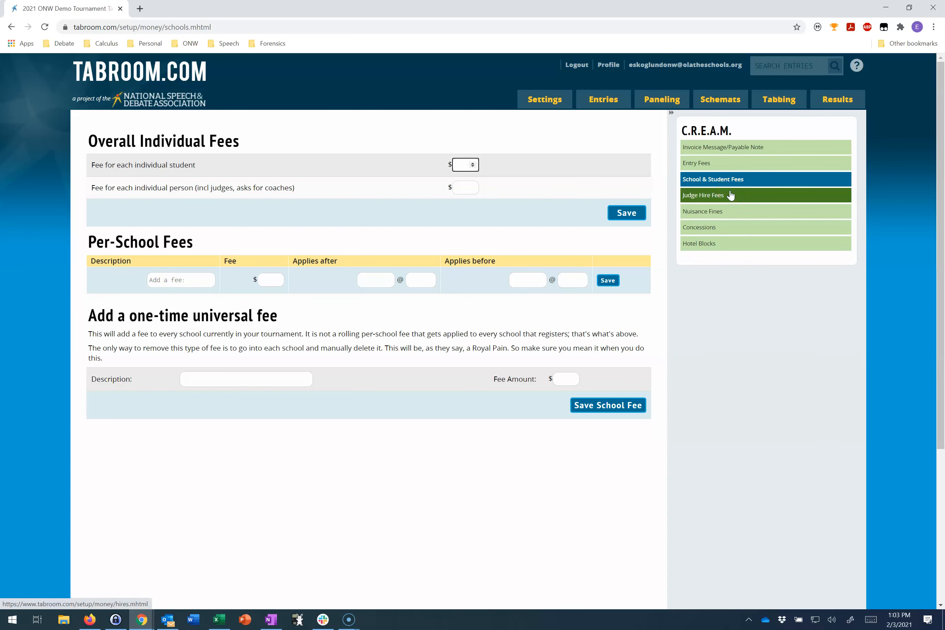
click(727, 230)
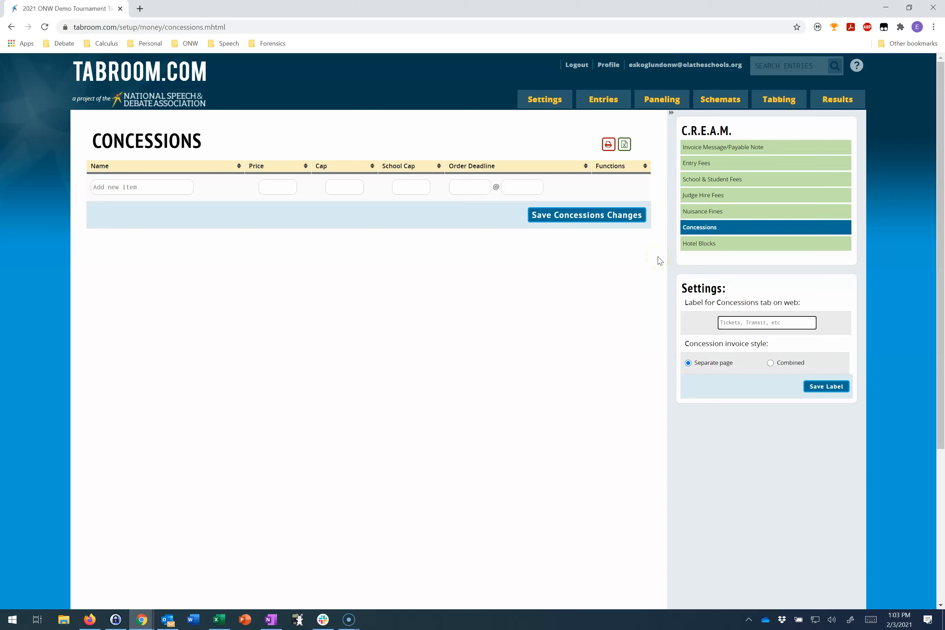
- Review the tournament website setup, including the Main, Postings and Field Reports standard pages
mouse_move(551, 99)
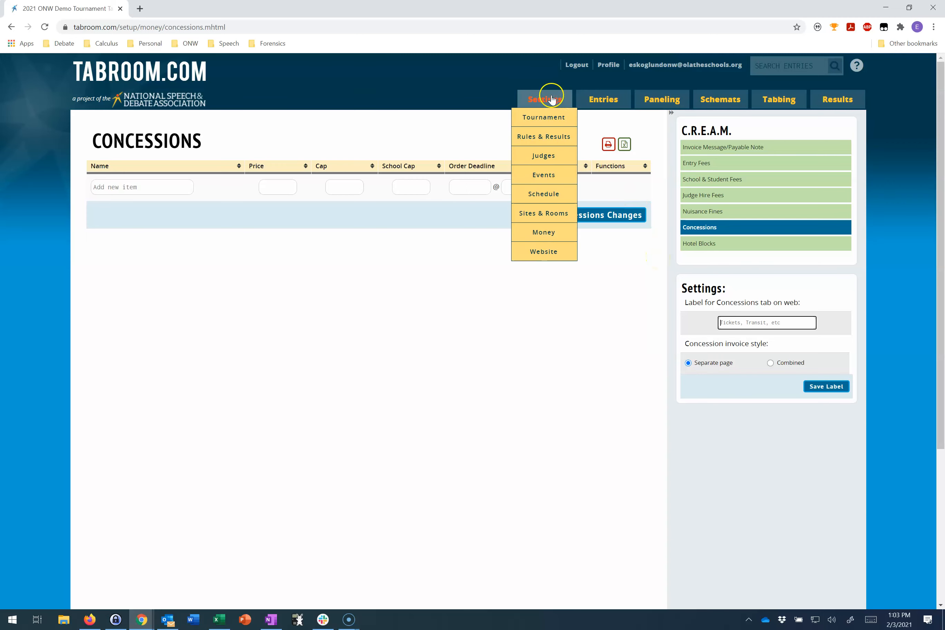
click(553, 256)
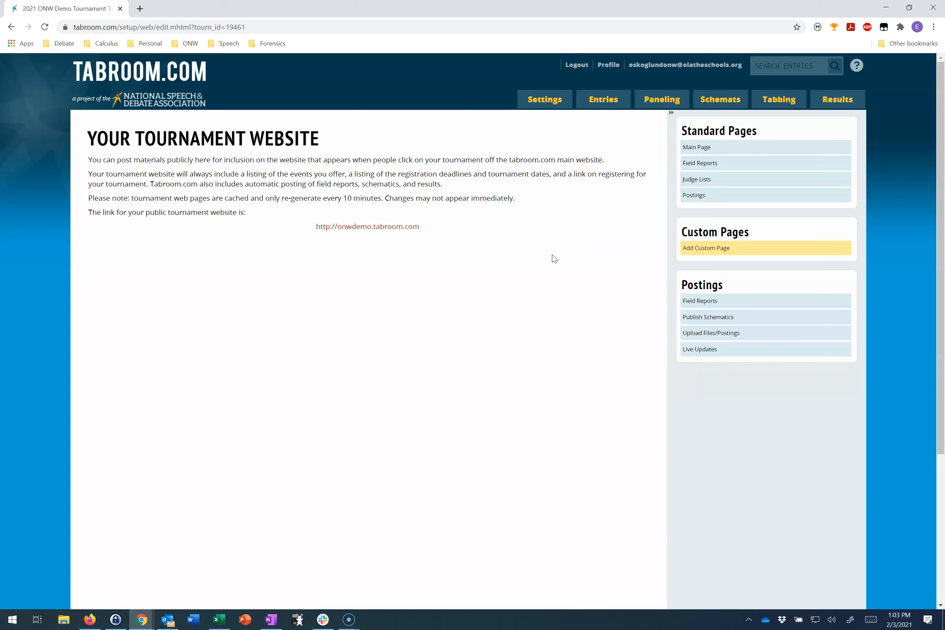
click(535, 256)
click(700, 148)
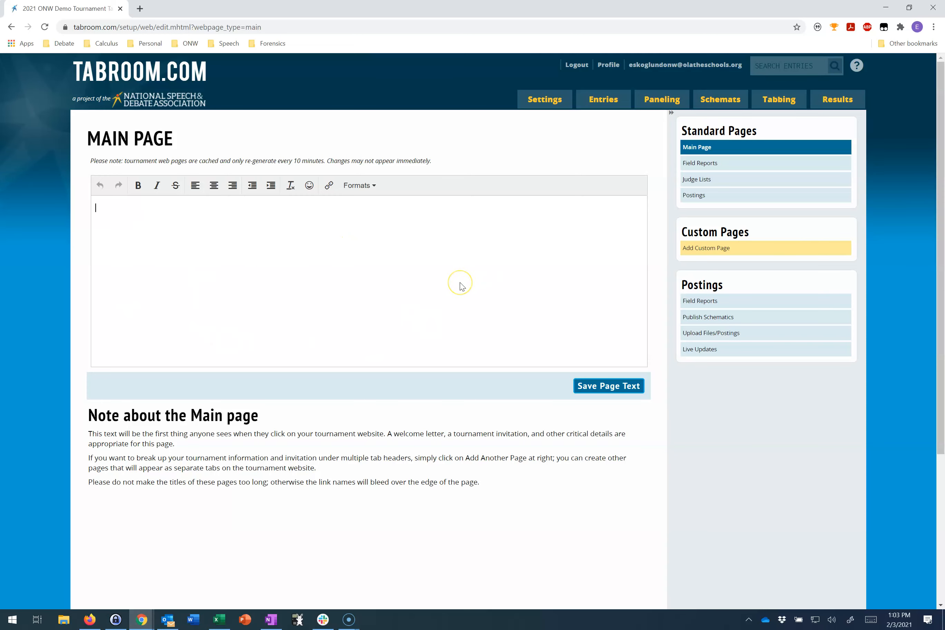
click(478, 295)
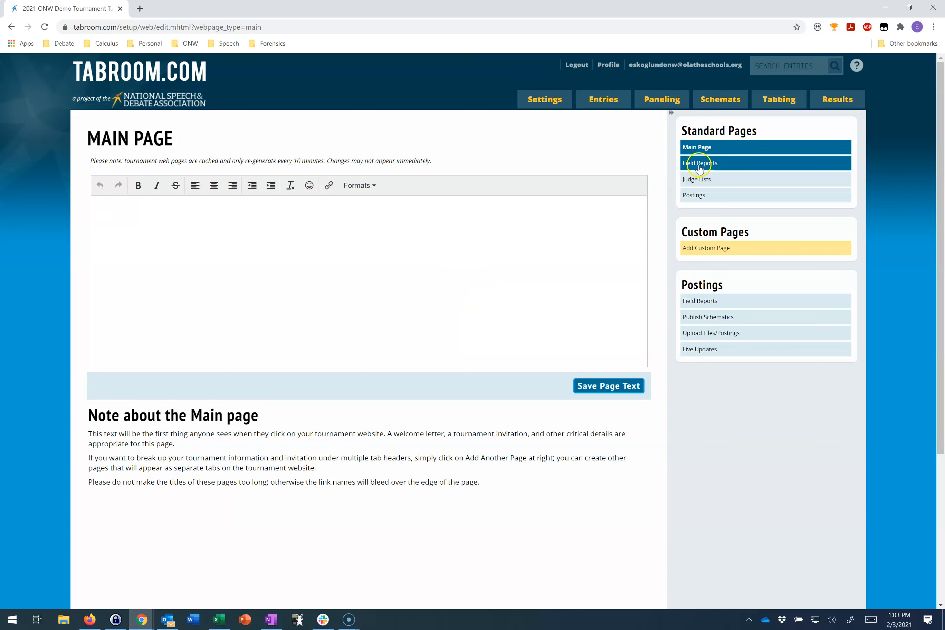
click(707, 184)
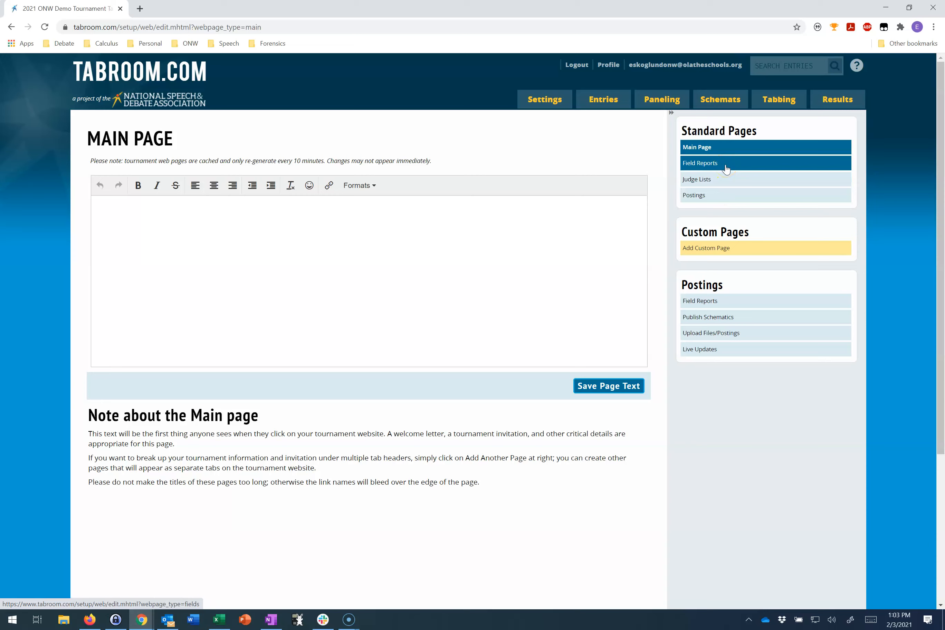
click(729, 198)
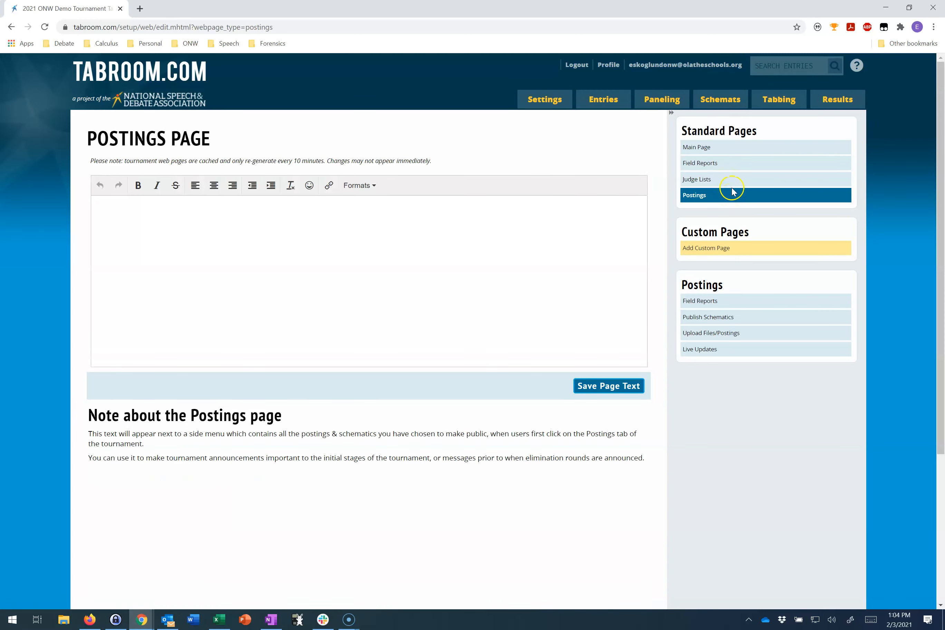
click(734, 170)
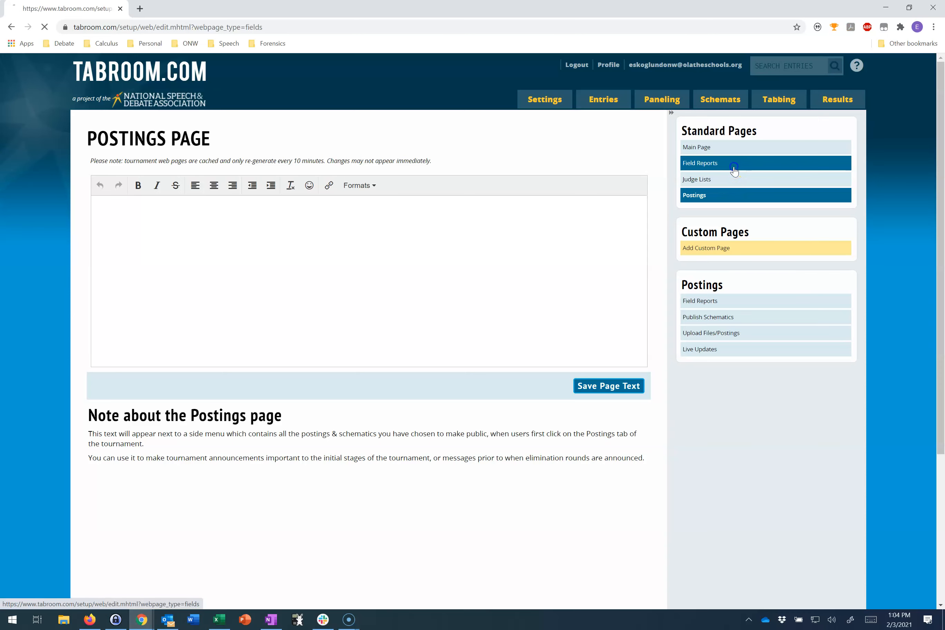
click(732, 148)
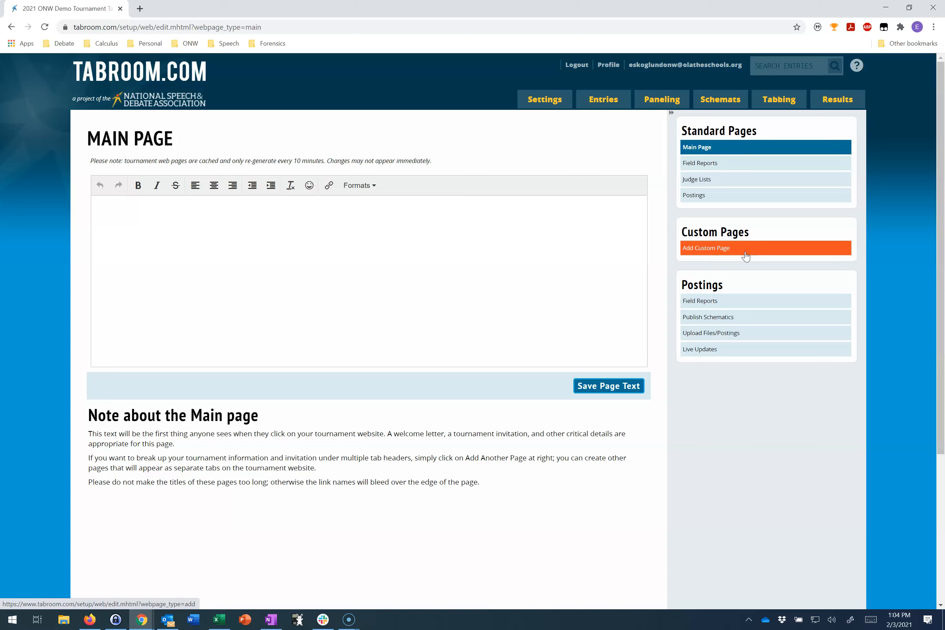
- Open the tournament's main settings to review its name, location, files and circuits
mouse_move(546, 95)
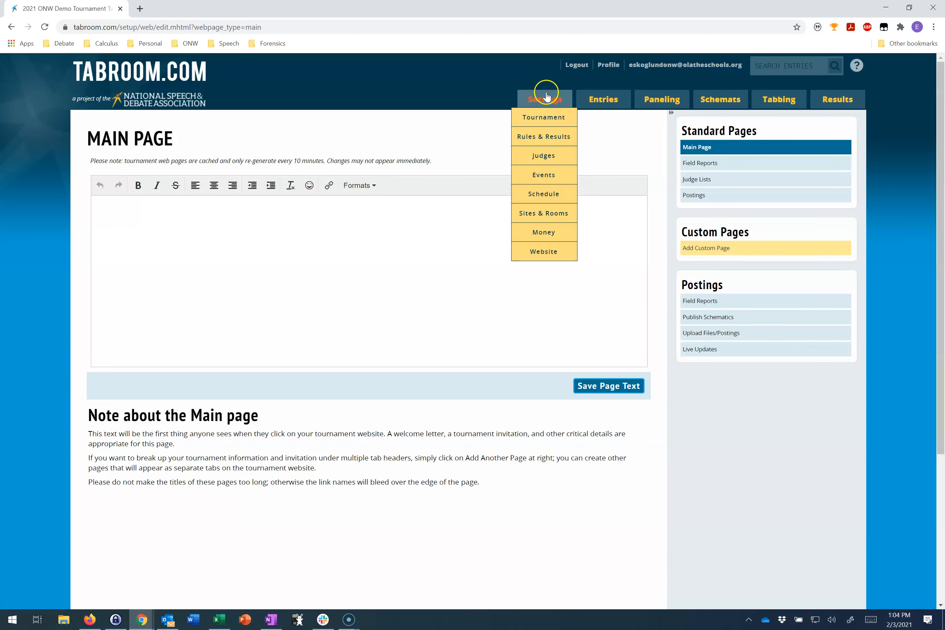
click(544, 118)
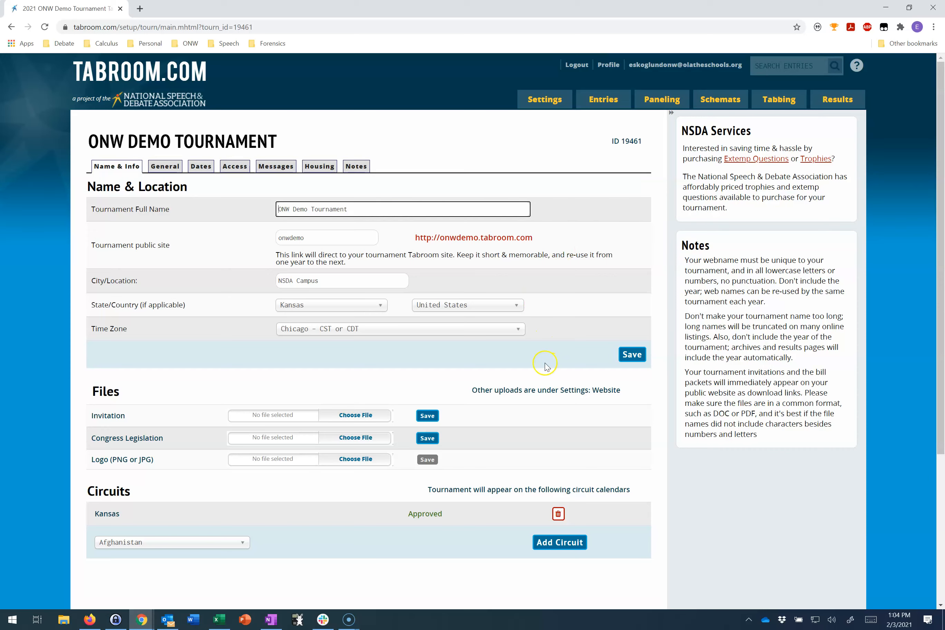
click(350, 617)
click(403, 575)
mouse_move(358, 619)
click(322, 573)
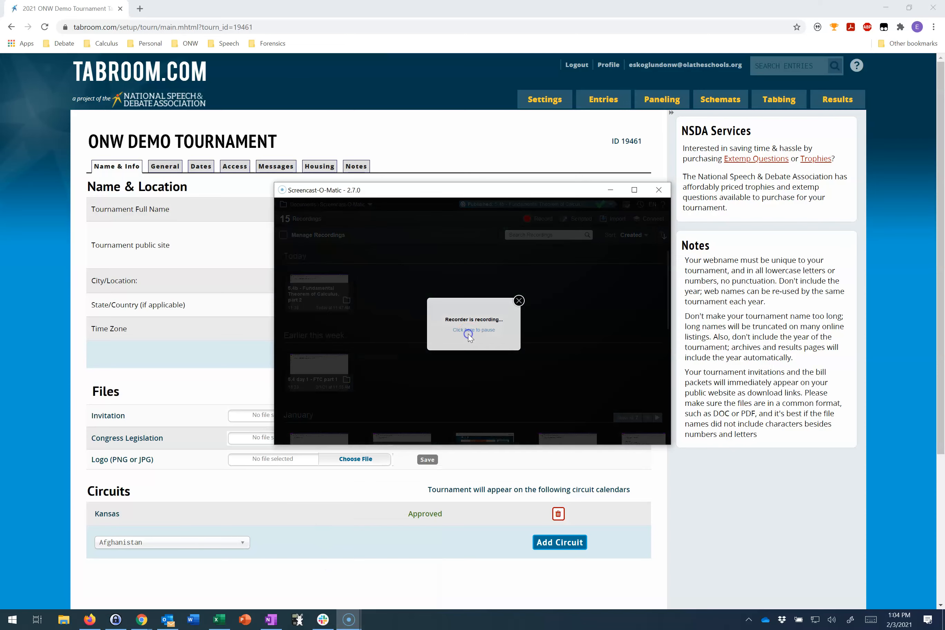